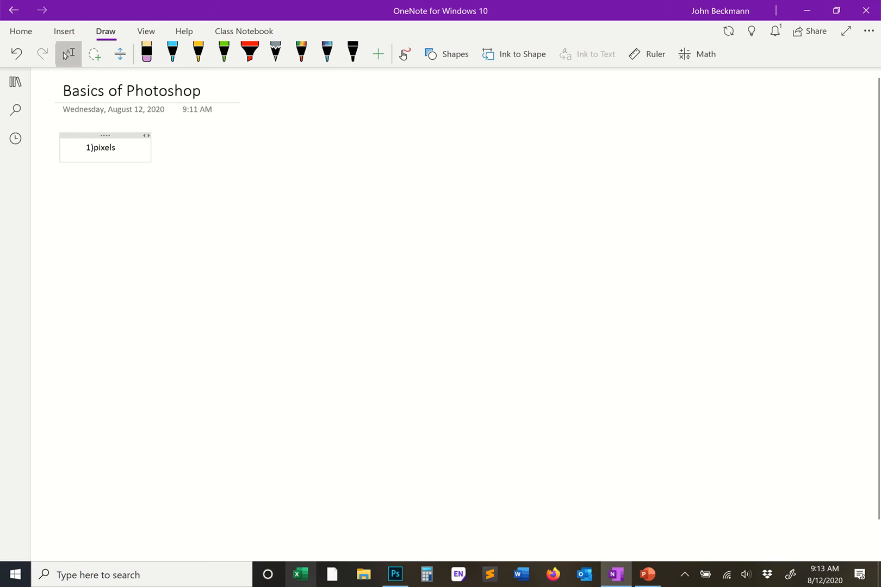
Draw a black ink arrow pointing at the "1)pixels" item
{"action": "key", "text": "ctrl+plus"}
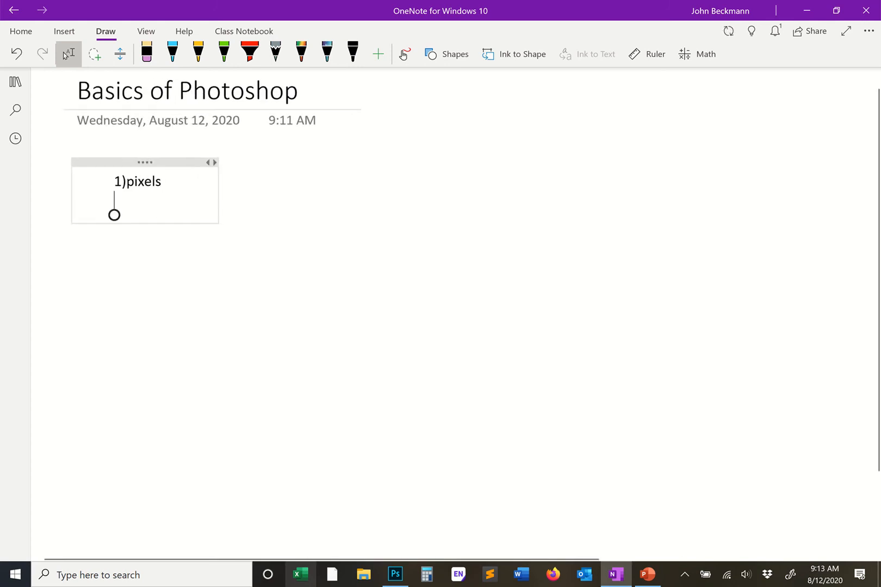
{"action": "left_click", "coordinate": [261, 182]}
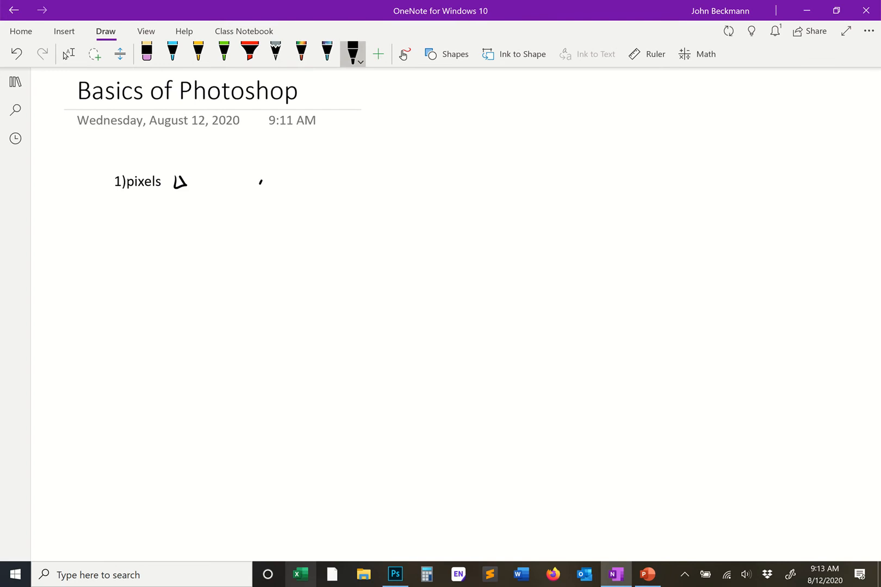
{"action": "left_click_drag", "start_coordinate": [177, 177], "coordinate": [195, 155]}
Add a second list item reading "2) layers" below "1)pixels", leaving a blank line between them
{"action": "left_click", "coordinate": [69, 53]}
{"action": "left_click", "coordinate": [164, 181]}
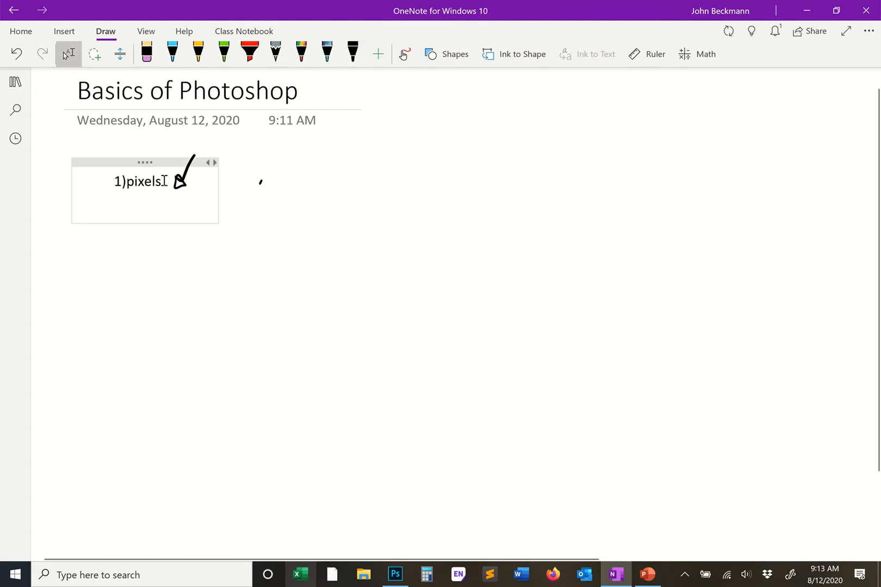
{"action": "key", "text": "Return"}
{"action": "key", "text": "Return"}
{"action": "type", "text": "2"}
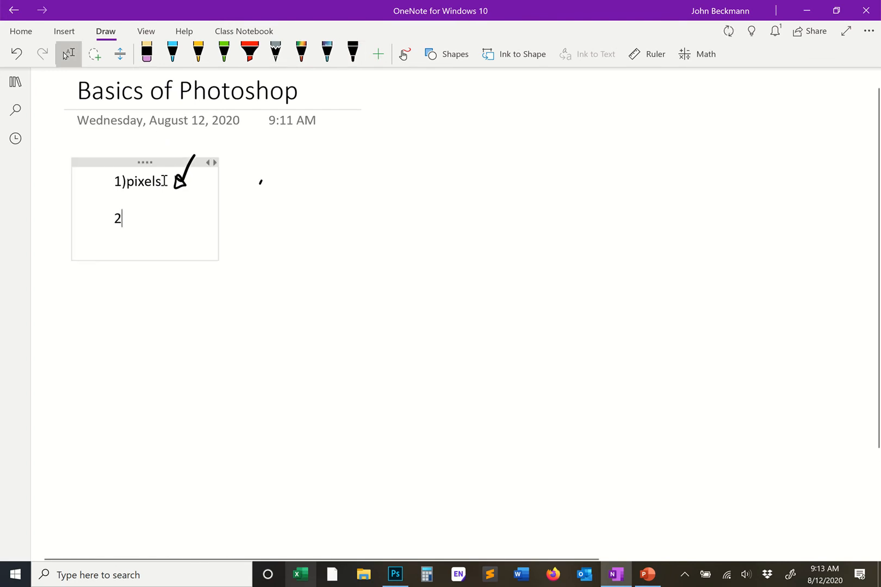
{"action": "type", "text": ") layers"}
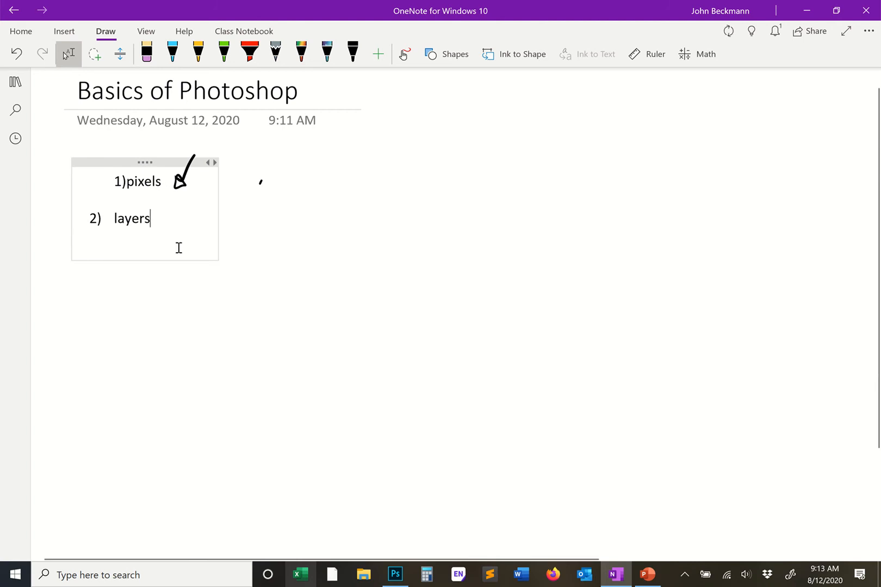
{"action": "left_click", "coordinate": [148, 392]}
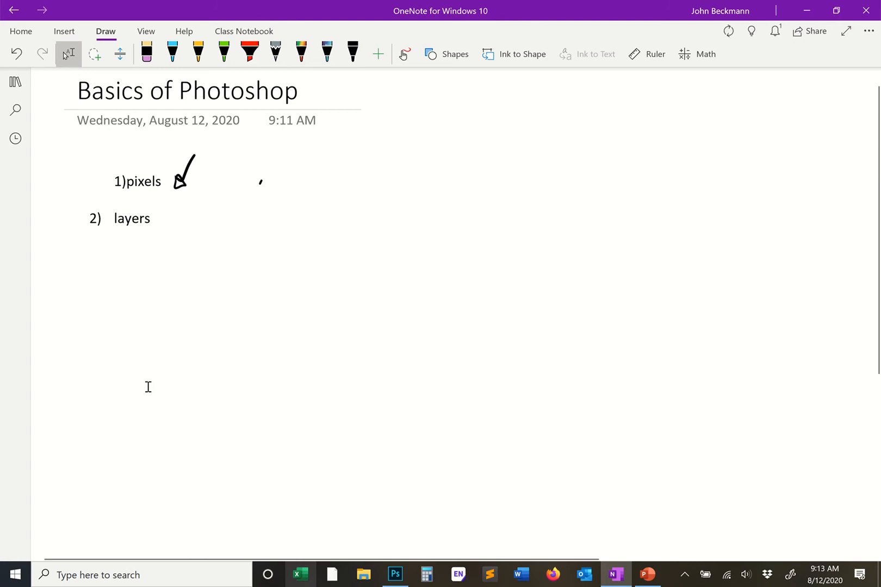
Sketch a rough microscope in black ink beside the list, with a tube, arm, base and round knob
{"action": "scroll", "coordinate": [190, 163], "scroll_direction": "down", "scroll_amount": 2}
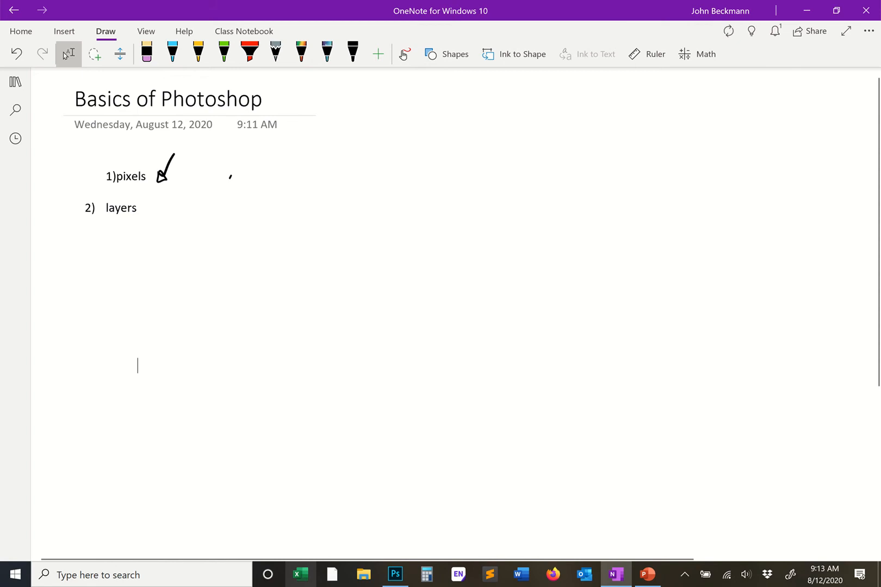
{"action": "left_click", "coordinate": [352, 53]}
{"action": "mouse_move", "coordinate": [356, 173]}
{"action": "left_mouse_down"}
{"action": "mouse_move", "coordinate": [358, 240]}
{"action": "mouse_move", "coordinate": [382, 242]}
{"action": "mouse_move", "coordinate": [392, 223]}
{"action": "mouse_move", "coordinate": [388, 163]}
{"action": "mouse_move", "coordinate": [356, 167]}
{"action": "mouse_move", "coordinate": [417, 110]}
{"action": "mouse_move", "coordinate": [446, 97]}
{"action": "left_mouse_up"}
{"action": "mouse_move", "coordinate": [401, 163]}
{"action": "left_mouse_down"}
{"action": "mouse_move", "coordinate": [457, 137]}
{"action": "mouse_move", "coordinate": [478, 274]}
{"action": "left_mouse_up"}
{"action": "mouse_move", "coordinate": [395, 273]}
{"action": "left_mouse_down"}
{"action": "mouse_move", "coordinate": [462, 309]}
{"action": "mouse_move", "coordinate": [501, 311]}
{"action": "left_mouse_up"}
{"action": "left_click_drag", "start_coordinate": [497, 287], "coordinate": [541, 294]}
{"action": "left_click_drag", "start_coordinate": [495, 313], "coordinate": [558, 308]}
{"action": "left_click_drag", "start_coordinate": [503, 217], "coordinate": [527, 238]}
{"action": "left_click_drag", "start_coordinate": [518, 218], "coordinate": [531, 241]}
{"action": "mouse_move", "coordinate": [374, 300]}
{"action": "left_mouse_down"}
{"action": "mouse_move", "coordinate": [351, 314]}
{"action": "mouse_move", "coordinate": [390, 301]}
{"action": "left_mouse_up"}
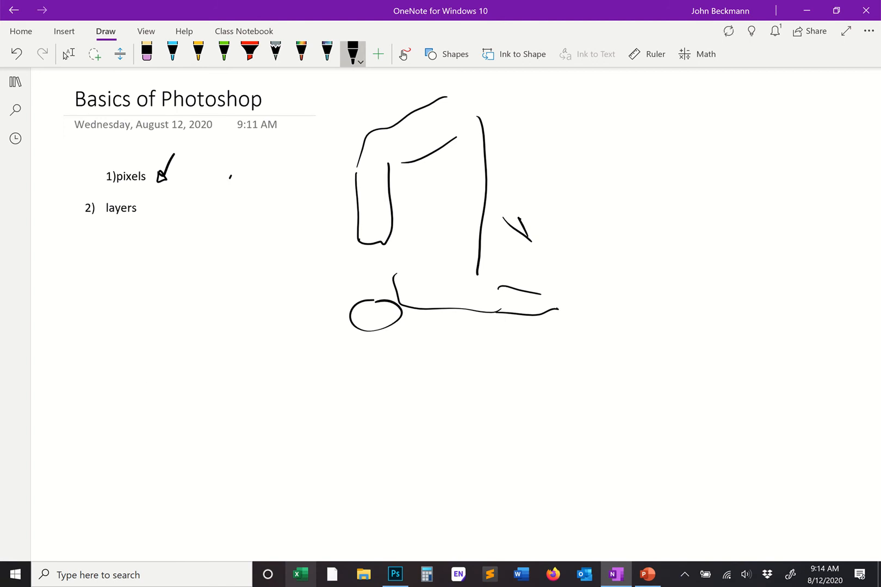
Draw a vertical stack of four black rectangles below the microscope sketch, working from the lowest upward
{"action": "scroll", "coordinate": [456, 314], "scroll_direction": "down", "scroll_amount": 2}
{"action": "left_click", "coordinate": [68, 53]}
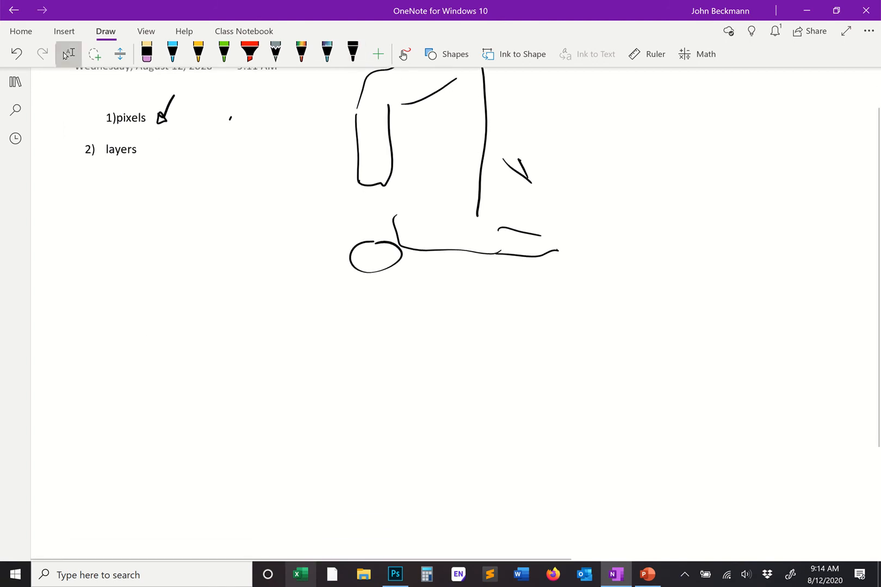
{"action": "left_click", "coordinate": [353, 54]}
{"action": "mouse_move", "coordinate": [265, 451]}
{"action": "left_mouse_down"}
{"action": "mouse_move", "coordinate": [330, 471]}
{"action": "mouse_move", "coordinate": [264, 454]}
{"action": "left_mouse_up"}
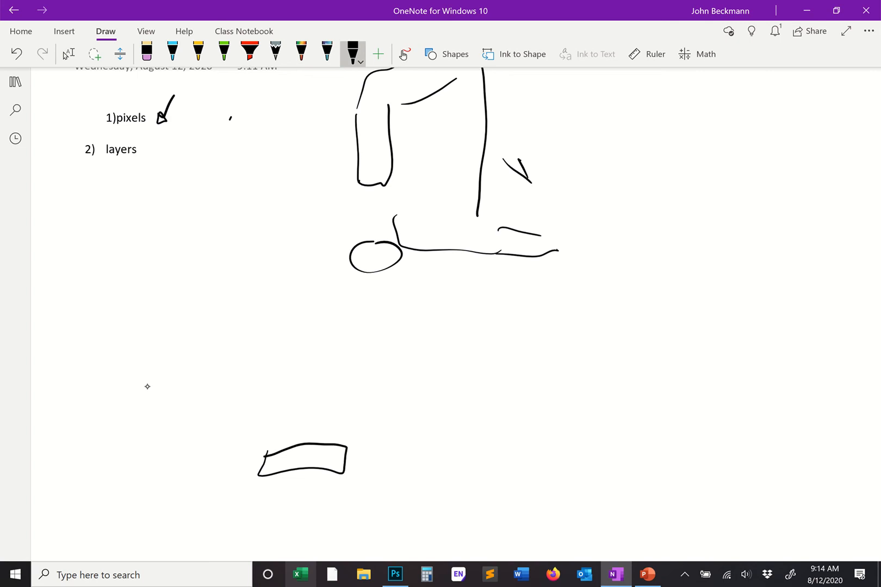
{"action": "mouse_move", "coordinate": [272, 412]}
{"action": "left_mouse_down"}
{"action": "mouse_move", "coordinate": [266, 436]}
{"action": "mouse_move", "coordinate": [354, 415]}
{"action": "mouse_move", "coordinate": [276, 406]}
{"action": "left_mouse_up"}
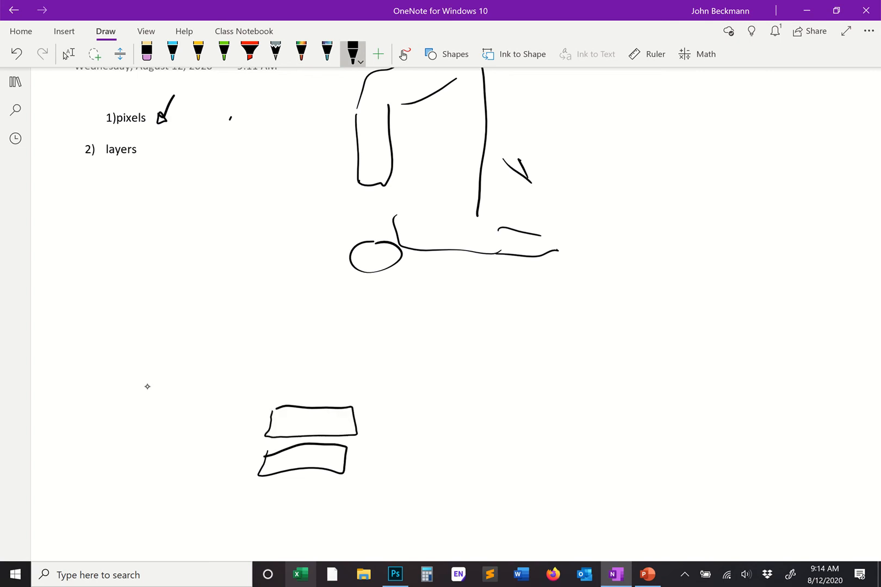
{"action": "mouse_move", "coordinate": [273, 356]}
{"action": "left_mouse_down"}
{"action": "mouse_move", "coordinate": [292, 388]}
{"action": "mouse_move", "coordinate": [304, 357]}
{"action": "mouse_move", "coordinate": [274, 357]}
{"action": "left_mouse_up"}
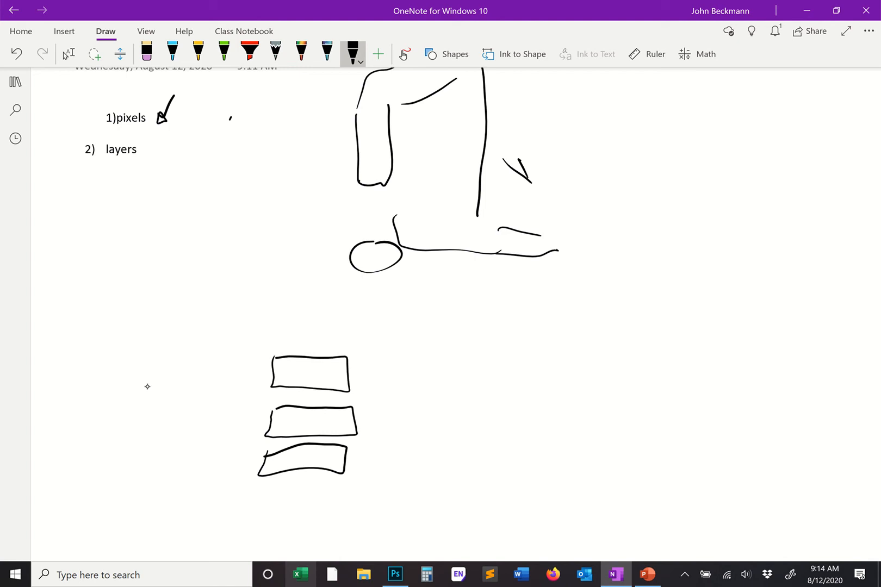
{"action": "mouse_move", "coordinate": [281, 308]}
{"action": "left_mouse_down"}
{"action": "mouse_move", "coordinate": [360, 339]}
{"action": "mouse_move", "coordinate": [283, 308]}
{"action": "left_mouse_up"}
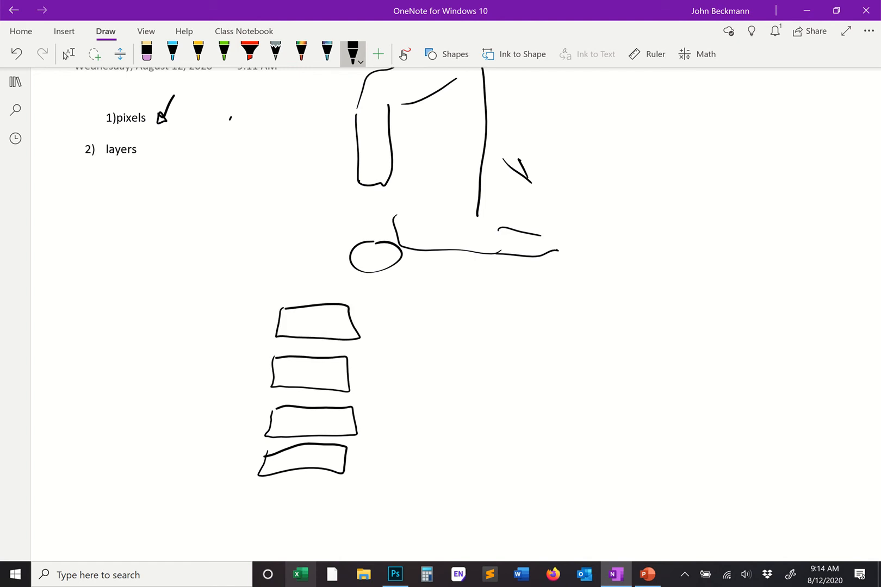
Enclose the rectangle stack in large brackets and handwrite "layers - Z-stacks" beside it, underlining "layers" twice
{"action": "mouse_move", "coordinate": [366, 287]}
{"action": "left_mouse_down"}
{"action": "mouse_move", "coordinate": [402, 470]}
{"action": "mouse_move", "coordinate": [381, 478]}
{"action": "left_mouse_up"}
{"action": "left_click_drag", "start_coordinate": [434, 349], "coordinate": [439, 371]}
{"action": "left_click_drag", "start_coordinate": [447, 355], "coordinate": [457, 365]}
{"action": "left_click_drag", "start_coordinate": [460, 359], "coordinate": [460, 375]}
{"action": "left_click_drag", "start_coordinate": [470, 359], "coordinate": [481, 353]}
{"action": "mouse_move", "coordinate": [488, 345]}
{"action": "left_mouse_down"}
{"action": "mouse_move", "coordinate": [482, 363]}
{"action": "mouse_move", "coordinate": [513, 345]}
{"action": "left_mouse_up"}
{"action": "mouse_move", "coordinate": [524, 332]}
{"action": "left_mouse_down"}
{"action": "mouse_move", "coordinate": [529, 346]}
{"action": "mouse_move", "coordinate": [539, 344]}
{"action": "left_mouse_up"}
{"action": "left_click_drag", "start_coordinate": [541, 335], "coordinate": [577, 323]}
{"action": "left_click_drag", "start_coordinate": [583, 313], "coordinate": [606, 313]}
{"action": "left_click_drag", "start_coordinate": [612, 300], "coordinate": [611, 312]}
{"action": "left_click_drag", "start_coordinate": [618, 296], "coordinate": [613, 313]}
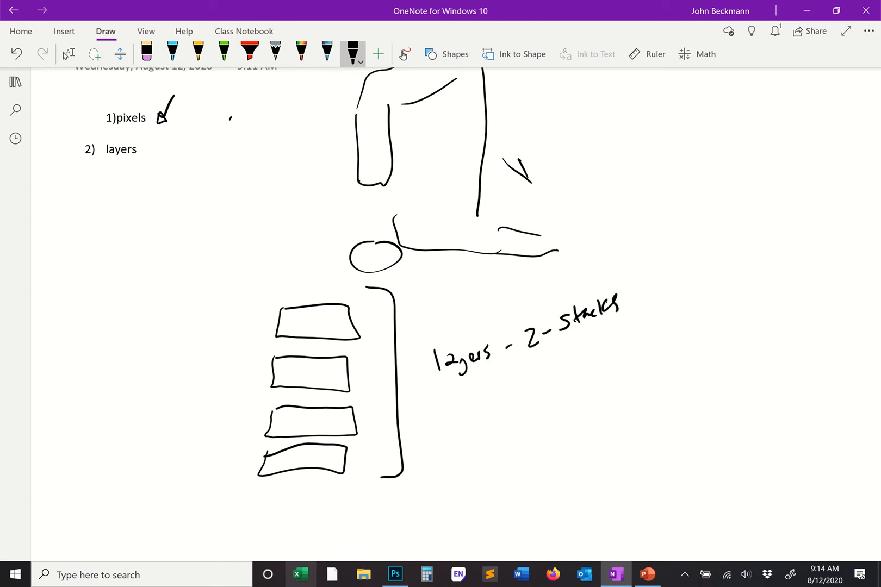
{"action": "left_click_drag", "start_coordinate": [263, 275], "coordinate": [255, 496]}
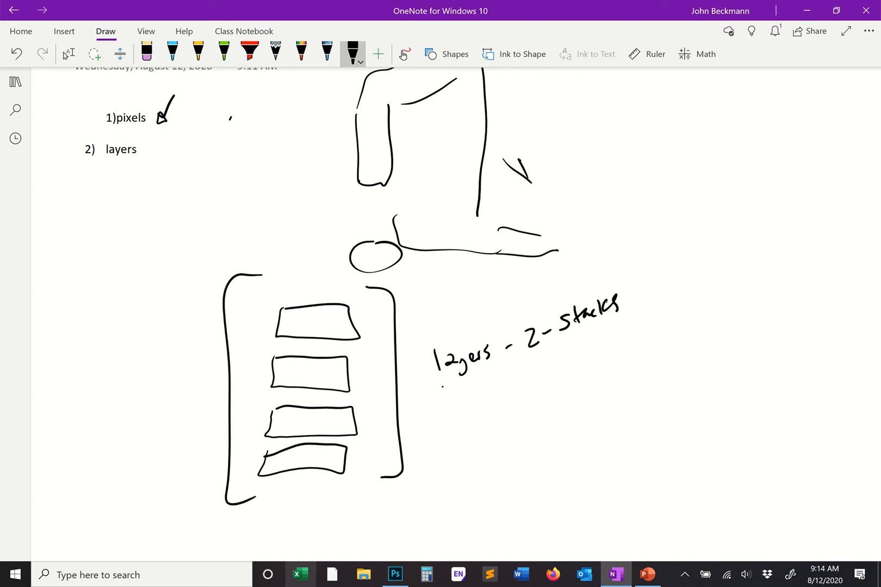
{"action": "mouse_move", "coordinate": [442, 387]}
{"action": "left_mouse_down"}
{"action": "mouse_move", "coordinate": [503, 361]}
{"action": "mouse_move", "coordinate": [510, 367]}
{"action": "left_mouse_up"}
Mark the lowest rectangle in black ink with an arrow, a circled 0 and the word "white"
{"action": "scroll", "coordinate": [191, 499], "scroll_direction": "up", "scroll_amount": 5}
{"action": "left_click", "coordinate": [68, 54]}
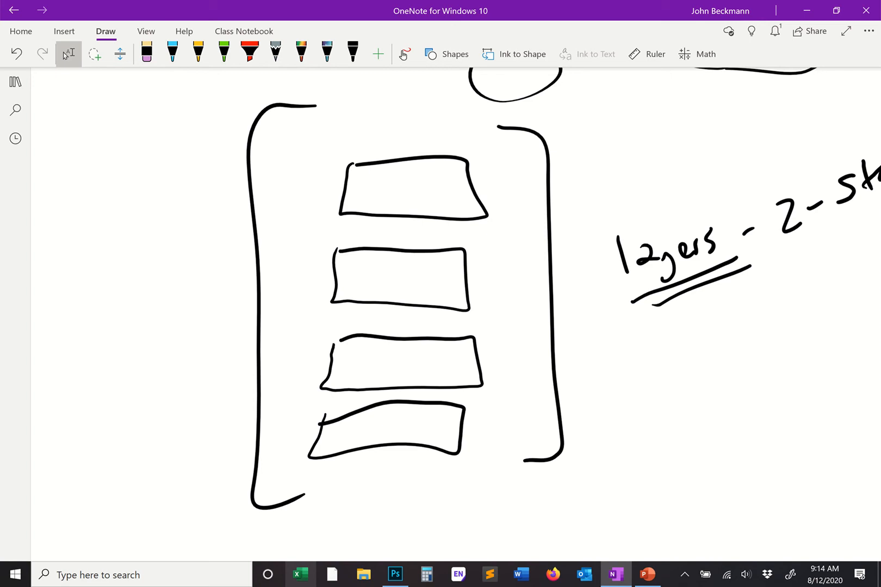
{"action": "left_click", "coordinate": [353, 53]}
{"action": "mouse_move", "coordinate": [510, 431]}
{"action": "left_mouse_down"}
{"action": "mouse_move", "coordinate": [463, 436]}
{"action": "mouse_move", "coordinate": [522, 445]}
{"action": "mouse_move", "coordinate": [525, 434]}
{"action": "left_mouse_up"}
{"action": "left_click_drag", "start_coordinate": [521, 425], "coordinate": [588, 448]}
{"action": "left_click_drag", "start_coordinate": [593, 439], "coordinate": [603, 446]}
{"action": "left_click_drag", "start_coordinate": [604, 438], "coordinate": [620, 443]}
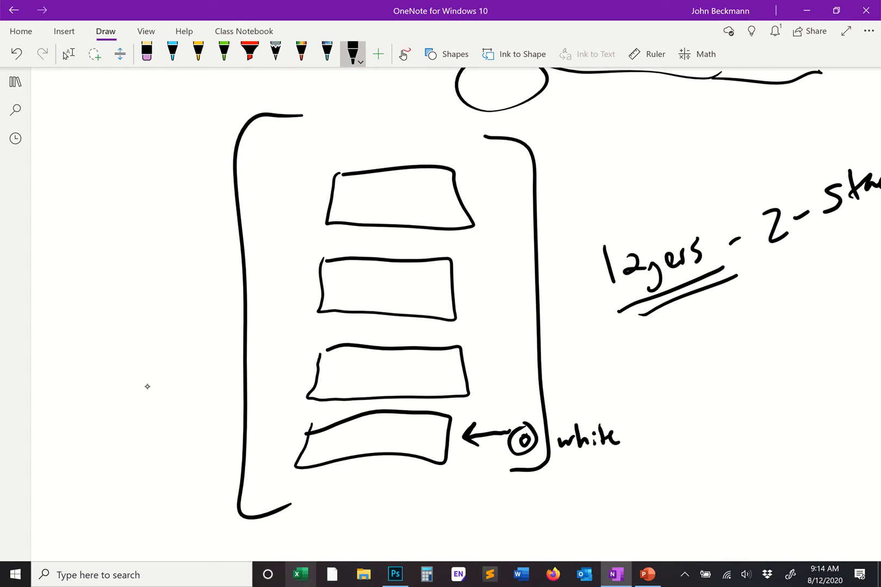
Number the second-lowest rectangle 1 and draw a black flower outline inside it
{"action": "left_click_drag", "start_coordinate": [504, 356], "coordinate": [506, 368]}
{"action": "mouse_move", "coordinate": [361, 357]}
{"action": "left_mouse_down"}
{"action": "mouse_move", "coordinate": [351, 368]}
{"action": "mouse_move", "coordinate": [371, 383]}
{"action": "mouse_move", "coordinate": [396, 380]}
{"action": "mouse_move", "coordinate": [371, 368]}
{"action": "mouse_move", "coordinate": [403, 361]}
{"action": "mouse_move", "coordinate": [387, 385]}
{"action": "mouse_move", "coordinate": [351, 375]}
{"action": "mouse_move", "coordinate": [362, 369]}
{"action": "left_mouse_up"}
{"action": "left_click", "coordinate": [376, 370]}
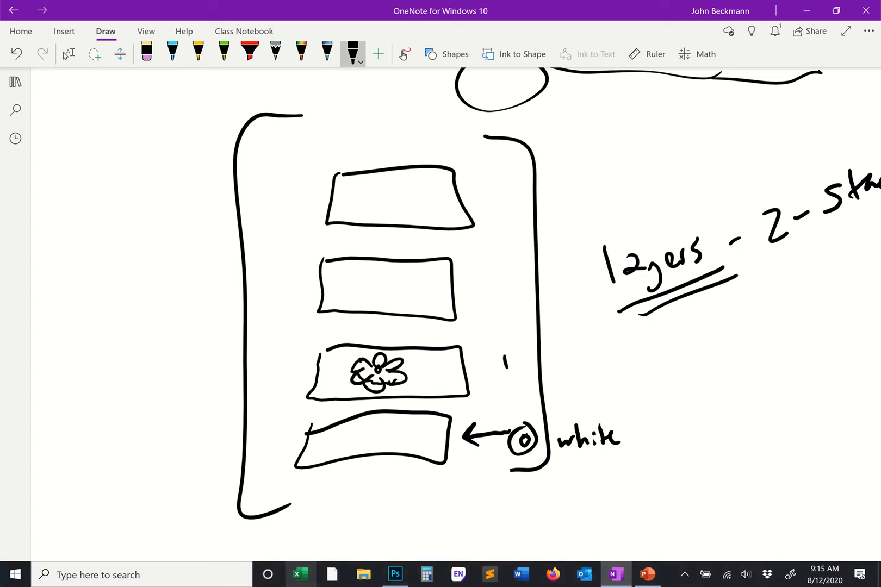
Number the rectangle above the flower outline 2 and fill in yellow petals inside it
{"action": "left_click_drag", "start_coordinate": [482, 279], "coordinate": [498, 292]}
{"action": "left_click", "coordinate": [172, 52]}
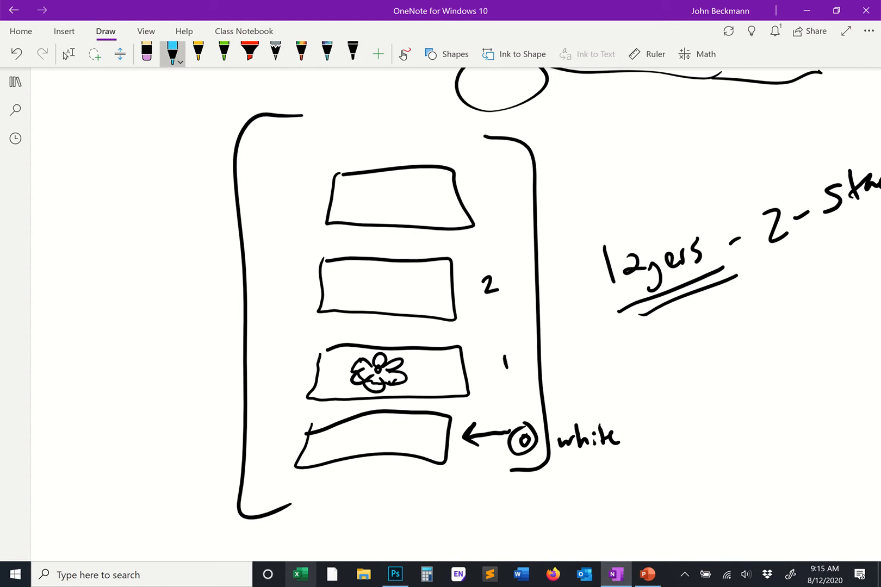
{"action": "left_click", "coordinate": [198, 53]}
{"action": "mouse_move", "coordinate": [366, 277]}
{"action": "left_mouse_down"}
{"action": "mouse_move", "coordinate": [373, 288]}
{"action": "mouse_move", "coordinate": [362, 295]}
{"action": "mouse_move", "coordinate": [395, 279]}
{"action": "mouse_move", "coordinate": [397, 298]}
{"action": "mouse_move", "coordinate": [385, 299]}
{"action": "left_mouse_up"}
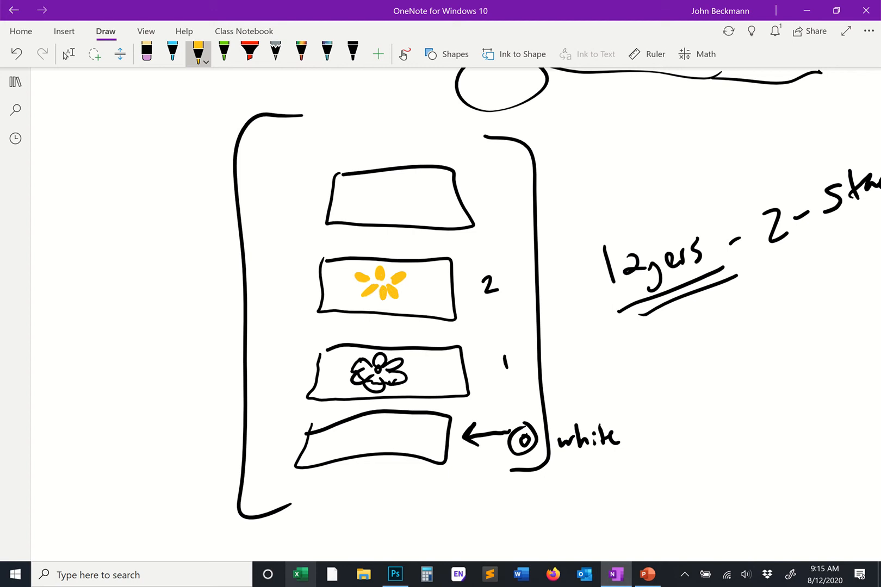
Number the uppermost rectangle 3 and dot a black petal-like speckle pattern inside it
{"action": "left_click", "coordinate": [352, 54]}
{"action": "left_click_drag", "start_coordinate": [476, 183], "coordinate": [477, 195]}
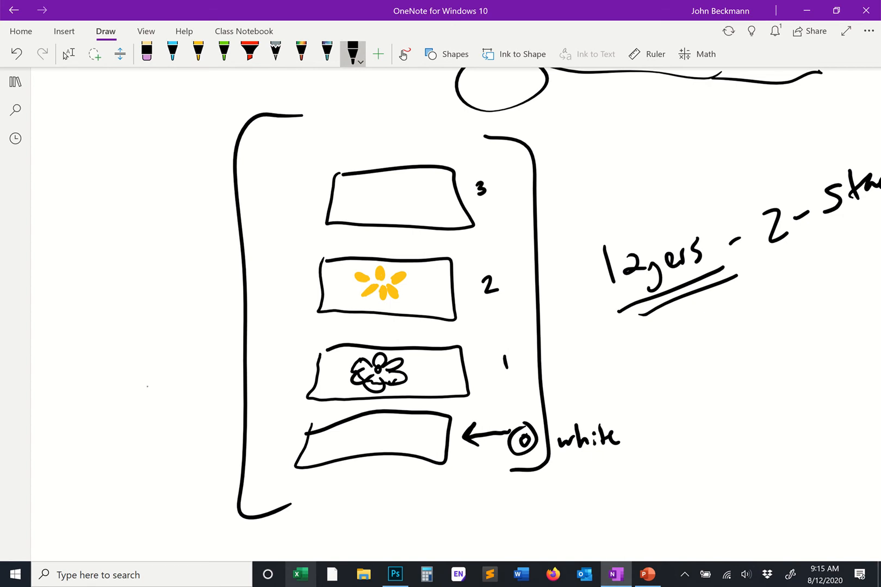
{"action": "left_click", "coordinate": [224, 54]}
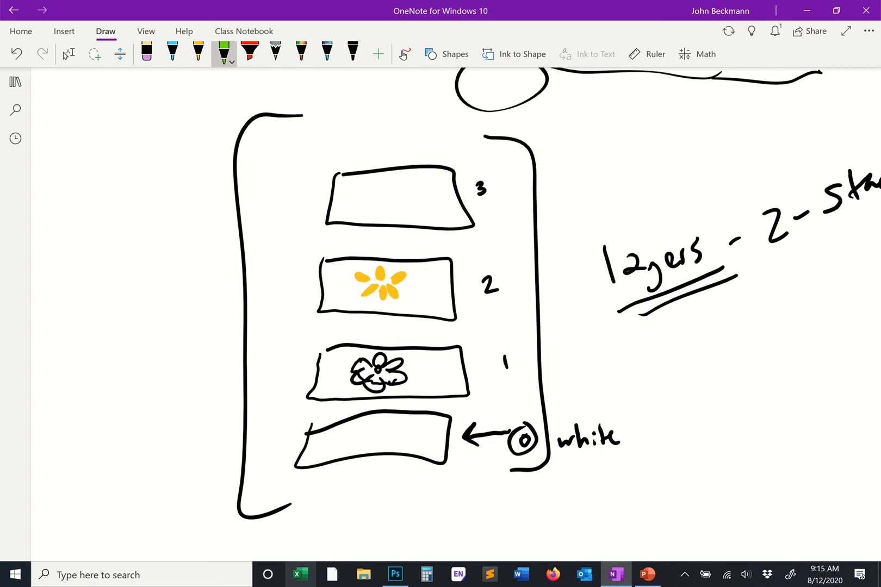
{"action": "left_click", "coordinate": [352, 53]}
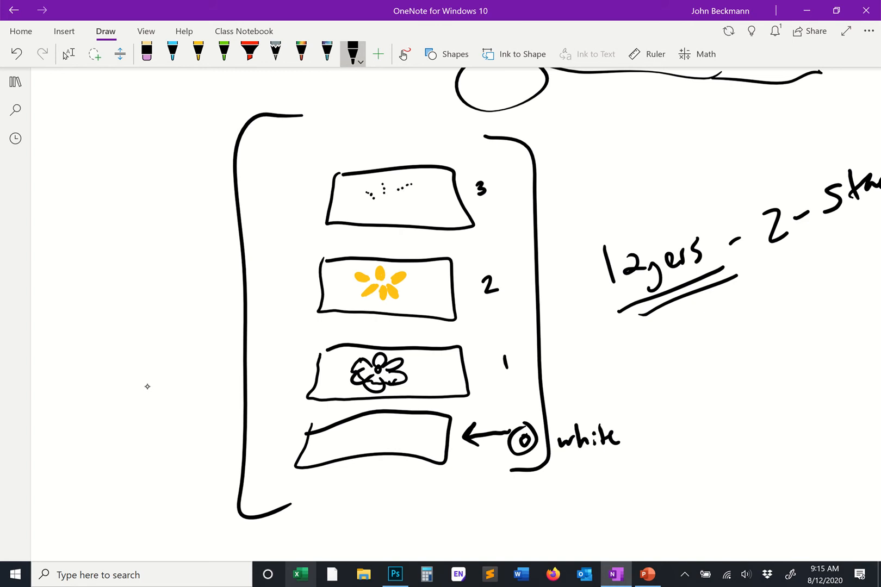
{"action": "left_click", "coordinate": [396, 213]}
{"action": "left_click", "coordinate": [373, 210]}
Draw an eye with lashes beside the stack and a curved arrow from it down onto layer 3
{"action": "mouse_move", "coordinate": [95, 217]}
{"action": "left_mouse_down"}
{"action": "mouse_move", "coordinate": [172, 186]}
{"action": "mouse_move", "coordinate": [128, 195]}
{"action": "left_mouse_up"}
{"action": "left_click_drag", "start_coordinate": [102, 197], "coordinate": [116, 171]}
{"action": "mouse_move", "coordinate": [130, 179]}
{"action": "left_mouse_down"}
{"action": "mouse_move", "coordinate": [136, 170]}
{"action": "mouse_move", "coordinate": [146, 180]}
{"action": "left_mouse_up"}
{"action": "mouse_move", "coordinate": [144, 174]}
{"action": "left_mouse_down"}
{"action": "mouse_move", "coordinate": [136, 186]}
{"action": "mouse_move", "coordinate": [164, 186]}
{"action": "left_mouse_up"}
{"action": "mouse_move", "coordinate": [99, 191]}
{"action": "left_mouse_down"}
{"action": "mouse_move", "coordinate": [96, 204]}
{"action": "mouse_move", "coordinate": [129, 204]}
{"action": "left_mouse_up"}
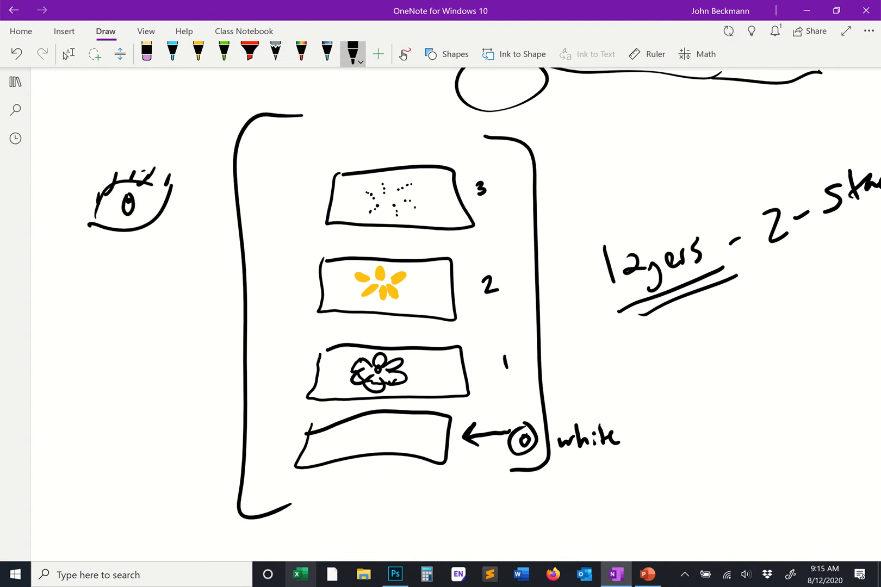
{"action": "mouse_move", "coordinate": [173, 147]}
{"action": "left_mouse_down"}
{"action": "mouse_move", "coordinate": [352, 131]}
{"action": "mouse_move", "coordinate": [367, 116]}
{"action": "left_mouse_up"}
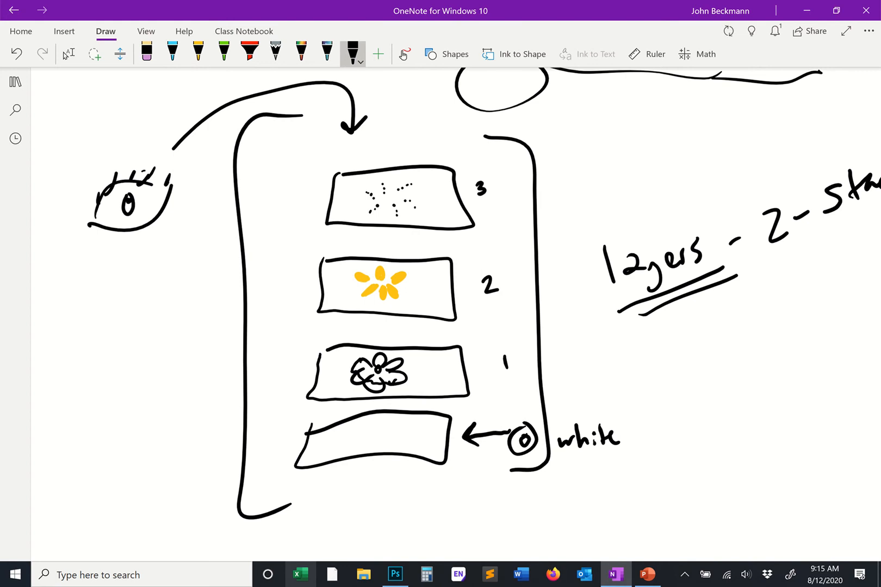
Draw the combined flower beyond the "layers" label with black petal outlines, yellow fill and black dots
{"action": "left_click", "coordinate": [68, 54]}
{"action": "scroll", "coordinate": [65, 55], "scroll_direction": "down", "scroll_amount": 5, "text": "ctrl"}
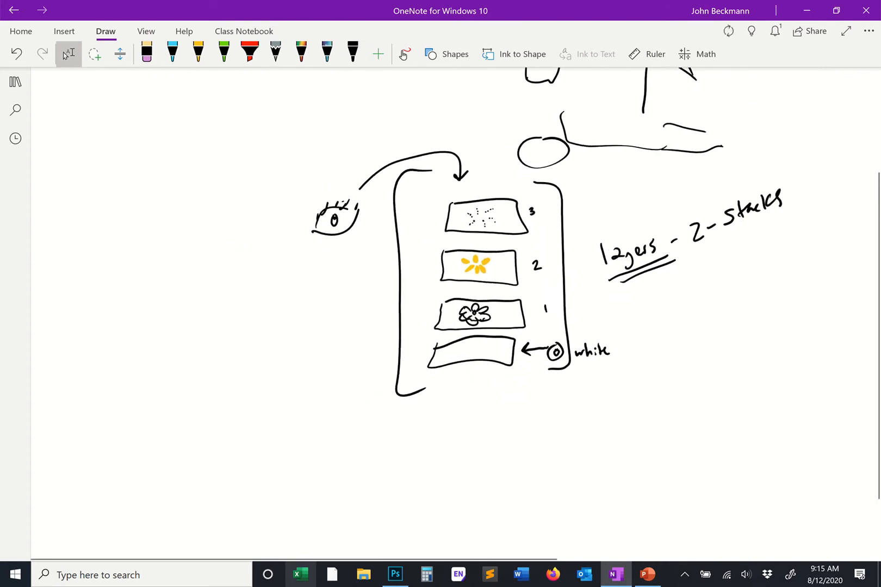
{"action": "left_click", "coordinate": [353, 53]}
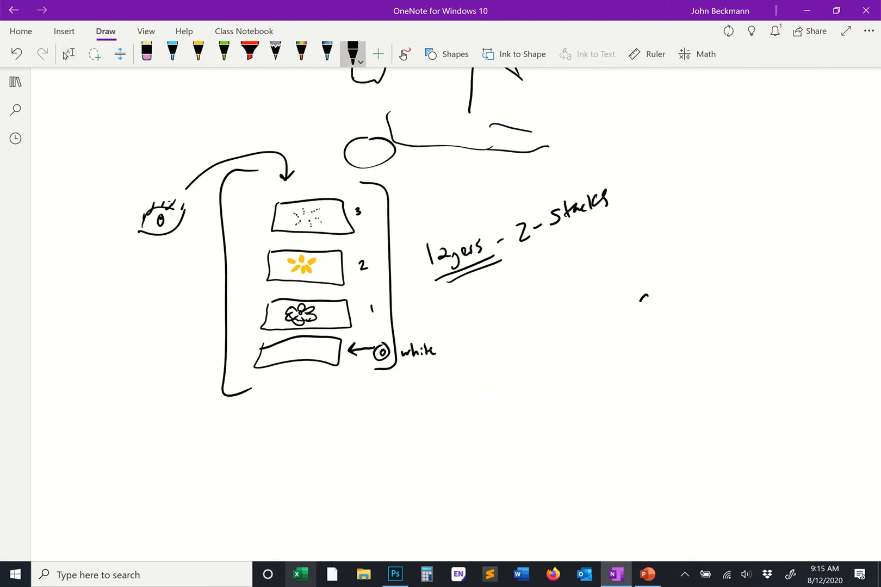
{"action": "mouse_move", "coordinate": [641, 294]}
{"action": "left_mouse_down"}
{"action": "mouse_move", "coordinate": [652, 272]}
{"action": "mouse_move", "coordinate": [650, 292]}
{"action": "mouse_move", "coordinate": [681, 291]}
{"action": "mouse_move", "coordinate": [654, 299]}
{"action": "mouse_move", "coordinate": [658, 327]}
{"action": "mouse_move", "coordinate": [647, 306]}
{"action": "mouse_move", "coordinate": [616, 309]}
{"action": "mouse_move", "coordinate": [642, 298]}
{"action": "mouse_move", "coordinate": [627, 312]}
{"action": "mouse_move", "coordinate": [630, 294]}
{"action": "mouse_move", "coordinate": [660, 271]}
{"action": "mouse_move", "coordinate": [673, 291]}
{"action": "left_mouse_up"}
{"action": "left_click", "coordinate": [197, 52]}
{"action": "mouse_move", "coordinate": [647, 312]}
{"action": "left_mouse_down"}
{"action": "mouse_move", "coordinate": [657, 324]}
{"action": "mouse_move", "coordinate": [631, 316]}
{"action": "left_mouse_up"}
{"action": "left_click", "coordinate": [353, 53]}
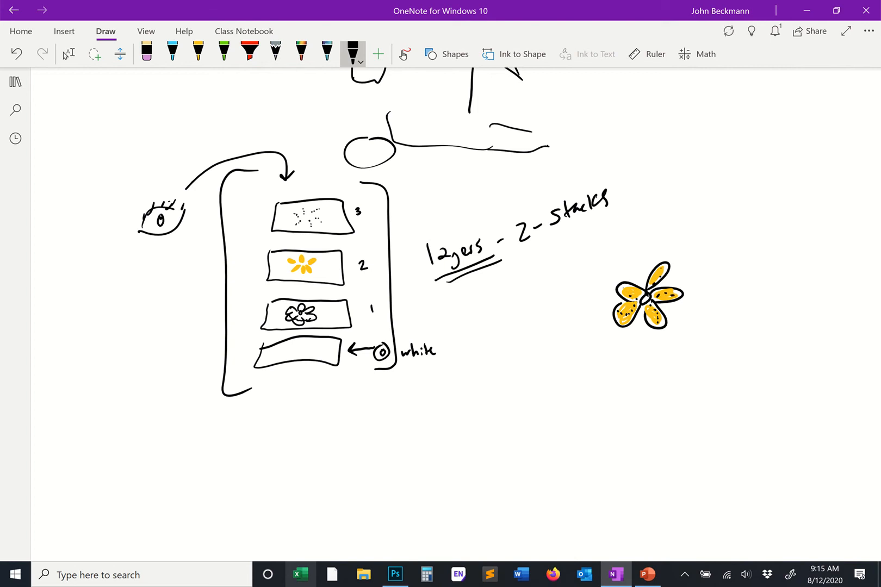
{"action": "left_click", "coordinate": [68, 54]}
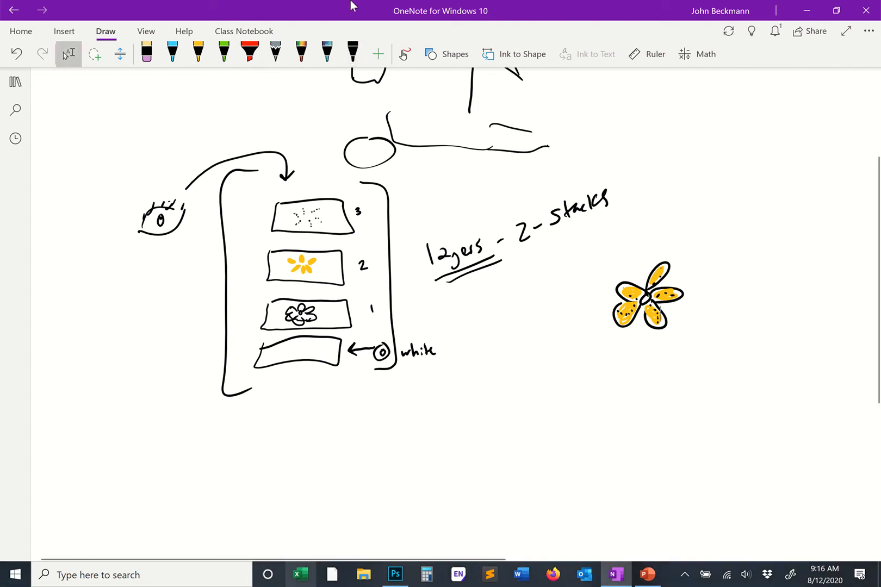
Remove the microscope sketch above the stack and the curved arrow leading from the eye
{"action": "mouse_move", "coordinate": [354, 4]}
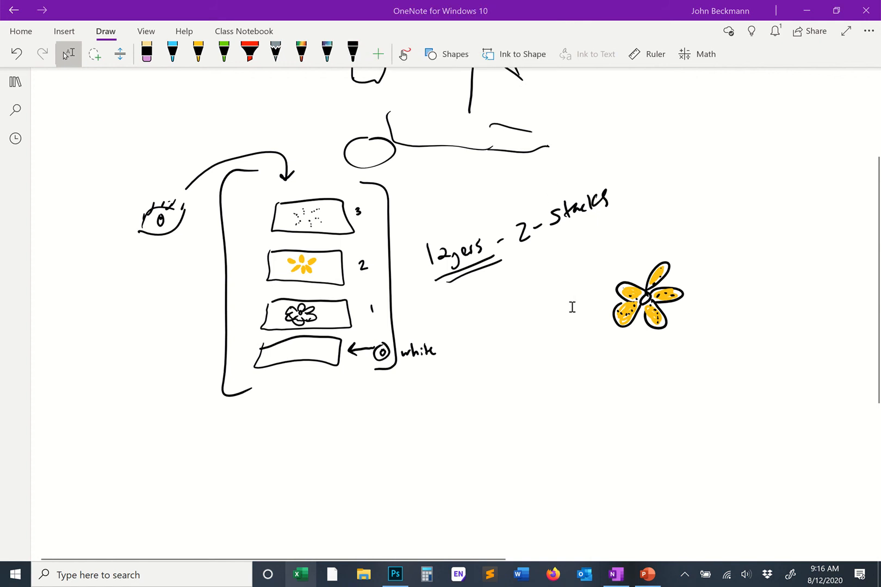
{"action": "key", "text": "ctrl+z"}
{"action": "key", "text": "ctrl+z"}
{"action": "key", "text": "ctrl+z"}
{"action": "key", "text": "ctrl+z"}
{"action": "key", "text": "ctrl+z"}
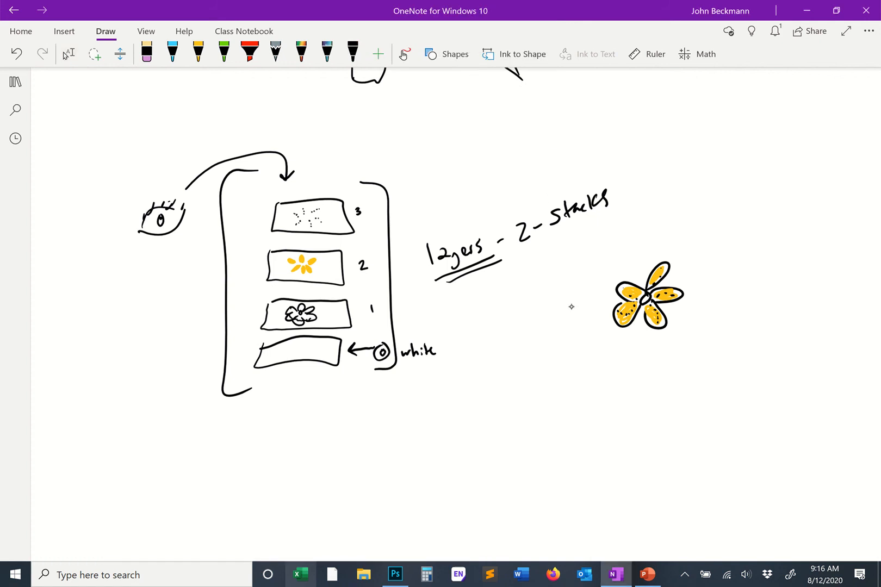
{"action": "key", "text": "ctrl+z"}
{"action": "key", "text": "ctrl+z"}
{"action": "key", "text": "ctrl+z"}
Draw another black rectangle above layer 3 and number it 4
{"action": "left_click", "coordinate": [353, 54]}
{"action": "mouse_move", "coordinate": [280, 150]}
{"action": "left_mouse_down"}
{"action": "mouse_move", "coordinate": [282, 180]}
{"action": "mouse_move", "coordinate": [351, 178]}
{"action": "mouse_move", "coordinate": [276, 148]}
{"action": "left_mouse_up"}
{"action": "left_click_drag", "start_coordinate": [352, 152], "coordinate": [359, 168]}
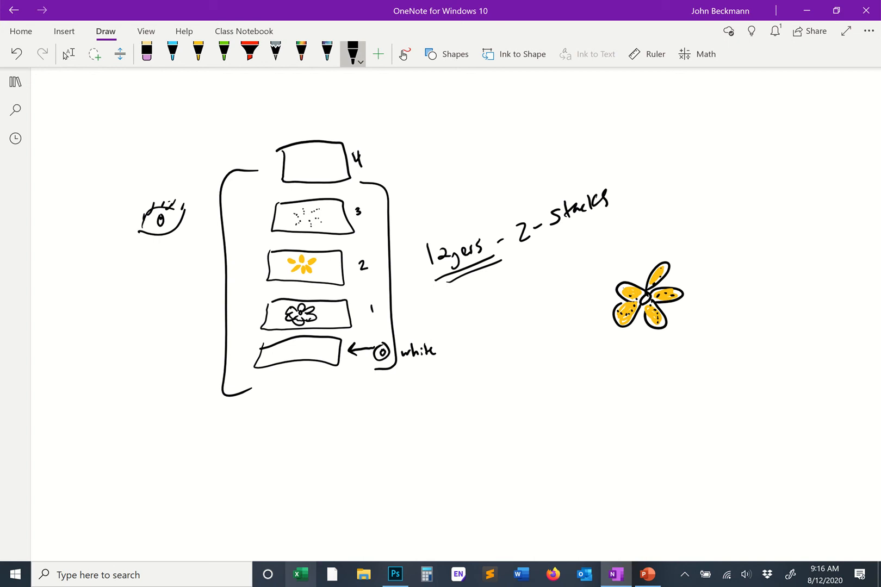
Add thick red patches inside layer 4 and over the petals of the combined flower
{"action": "left_click", "coordinate": [249, 52]}
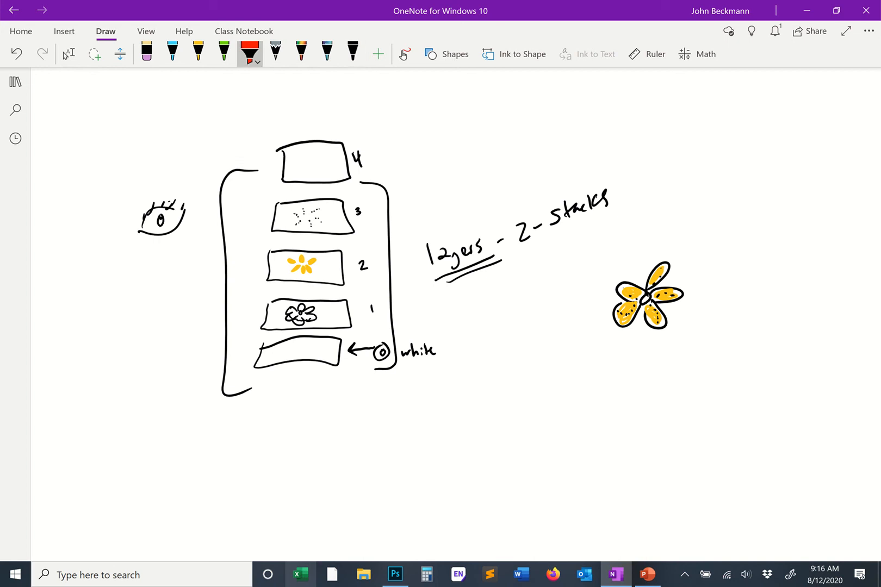
{"action": "mouse_move", "coordinate": [303, 151]}
{"action": "left_mouse_down"}
{"action": "mouse_move", "coordinate": [310, 173]}
{"action": "mouse_move", "coordinate": [321, 149]}
{"action": "mouse_move", "coordinate": [329, 173]}
{"action": "left_mouse_up"}
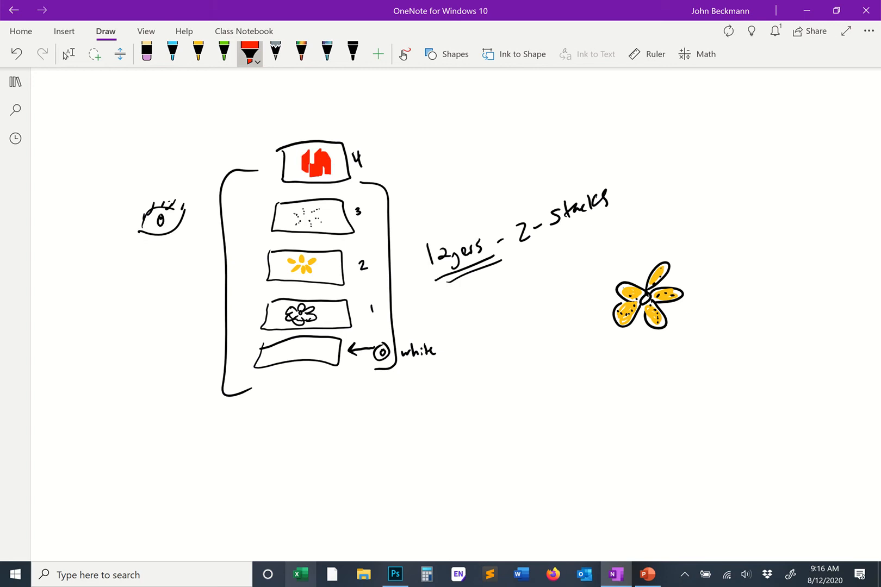
{"action": "mouse_move", "coordinate": [624, 280]}
{"action": "left_mouse_down"}
{"action": "mouse_move", "coordinate": [635, 297]}
{"action": "mouse_move", "coordinate": [663, 268]}
{"action": "mouse_move", "coordinate": [669, 283]}
{"action": "mouse_move", "coordinate": [652, 331]}
{"action": "left_mouse_up"}
{"action": "left_click_drag", "start_coordinate": [629, 299], "coordinate": [620, 315]}
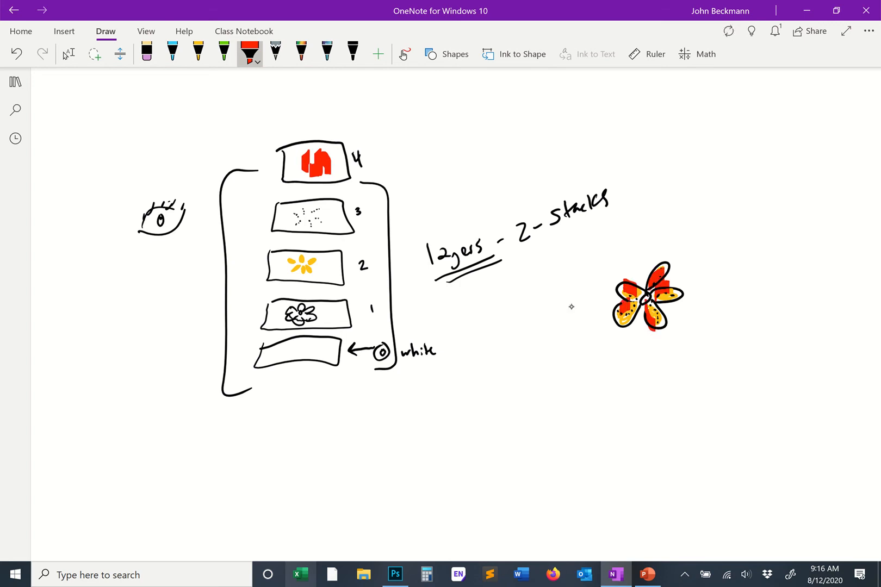
Draw a black arrow pointing to layer 4, write "Yes or No" with checkboxes, tick both boxes and circle No
{"action": "left_click", "coordinate": [353, 53]}
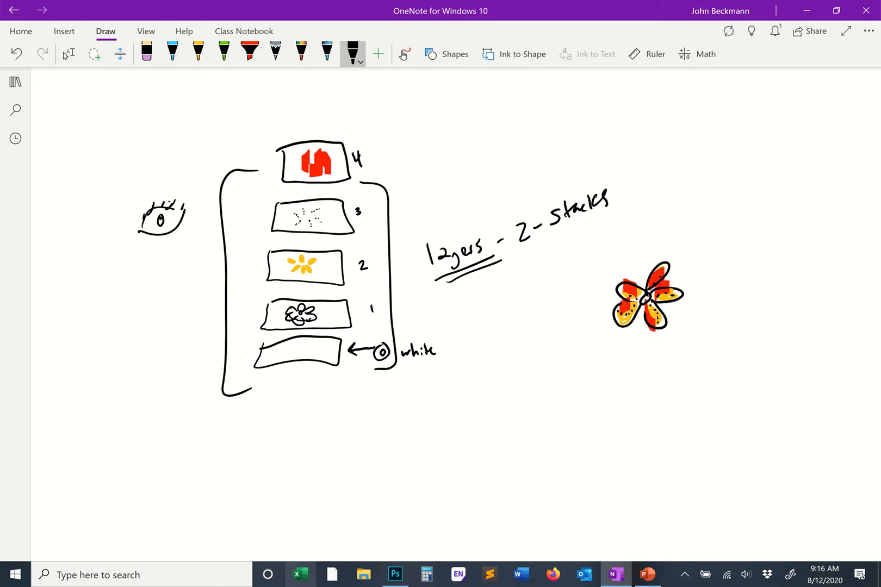
{"action": "left_click_drag", "start_coordinate": [460, 150], "coordinate": [386, 156]}
{"action": "left_click_drag", "start_coordinate": [395, 150], "coordinate": [397, 163]}
{"action": "mouse_move", "coordinate": [439, 126]}
{"action": "left_mouse_down"}
{"action": "mouse_move", "coordinate": [437, 134]}
{"action": "mouse_move", "coordinate": [449, 124]}
{"action": "left_mouse_up"}
{"action": "left_click_drag", "start_coordinate": [454, 118], "coordinate": [460, 121]}
{"action": "left_click_drag", "start_coordinate": [487, 108], "coordinate": [524, 95]}
{"action": "left_click_drag", "start_coordinate": [530, 98], "coordinate": [529, 115]}
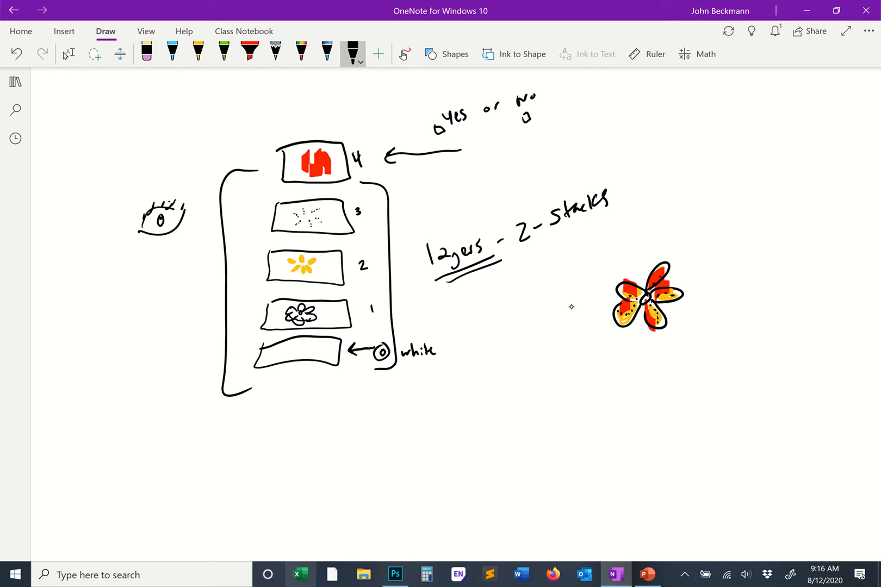
{"action": "left_click_drag", "start_coordinate": [434, 128], "coordinate": [445, 109]}
{"action": "mouse_move", "coordinate": [521, 113]}
{"action": "left_mouse_down"}
{"action": "mouse_move", "coordinate": [548, 100]}
{"action": "mouse_move", "coordinate": [508, 102]}
{"action": "left_mouse_up"}
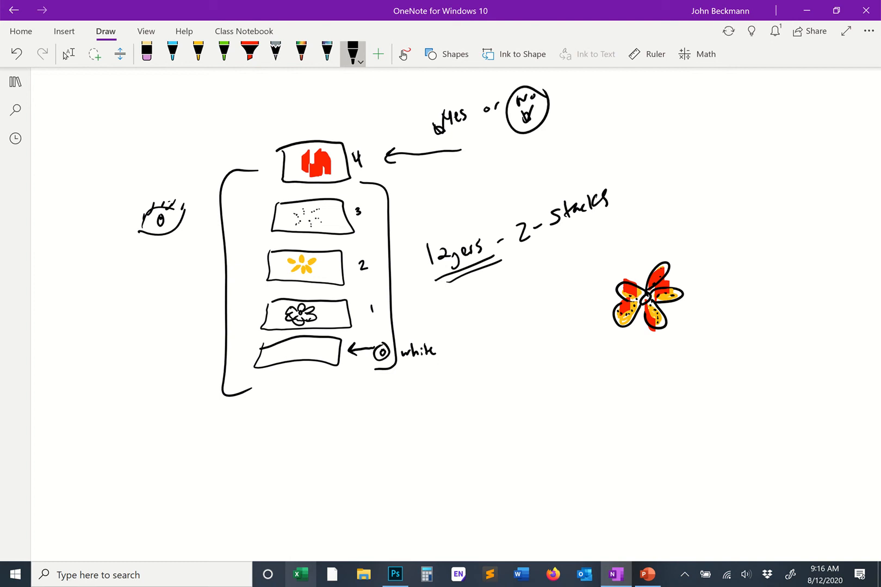
Erase the layer 4 rectangle together with its red patches and number
{"action": "left_click_drag", "start_coordinate": [359, 159], "coordinate": [307, 162]}
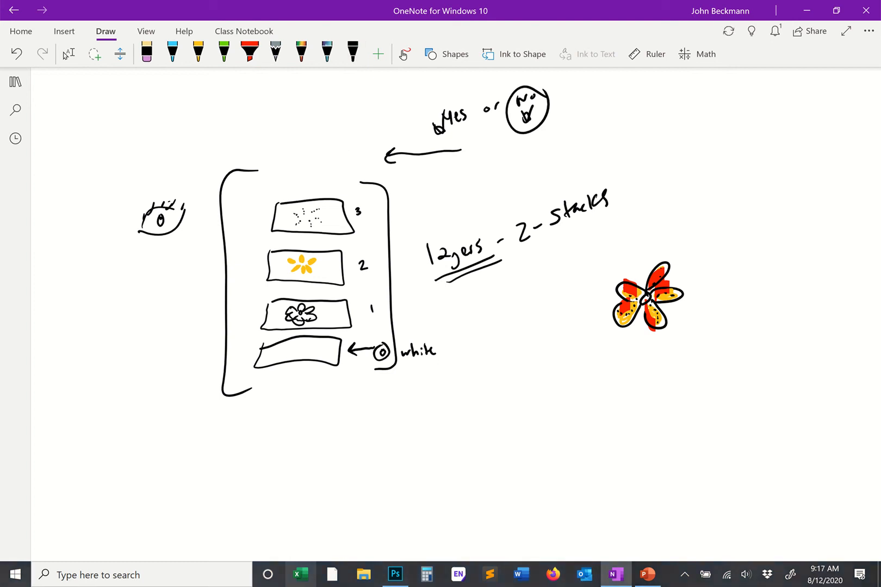
Try to erase the marks around "Yes or No" and a petal of the combined flower, undoing each erasure
{"action": "left_click_drag", "start_coordinate": [439, 128], "coordinate": [528, 115]}
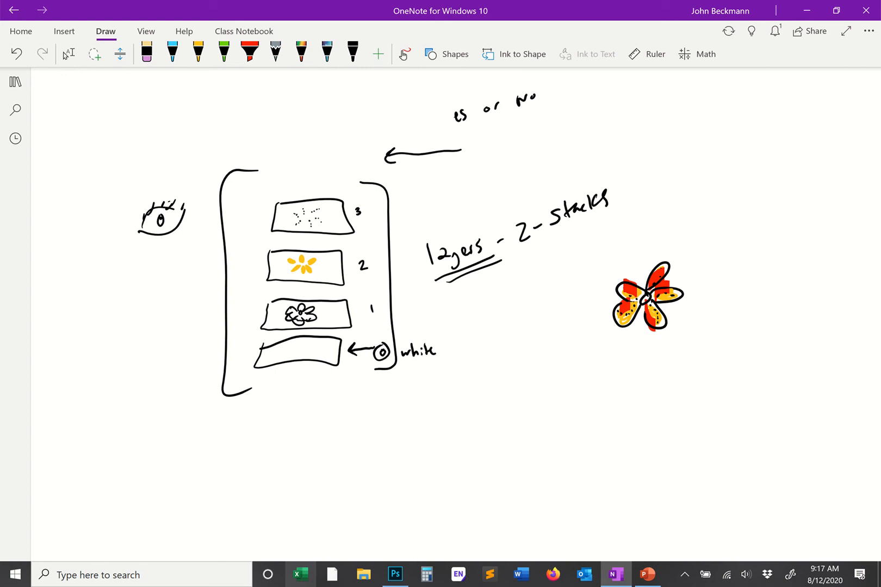
{"action": "key", "text": "ctrl+z"}
{"action": "left_click_drag", "start_coordinate": [664, 266], "coordinate": [652, 280]}
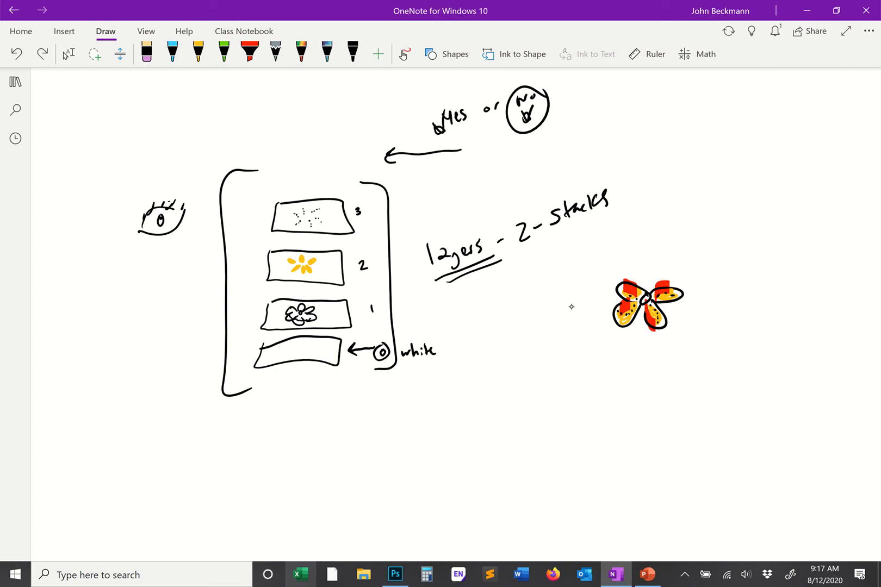
{"action": "key", "text": "ctrl+z"}
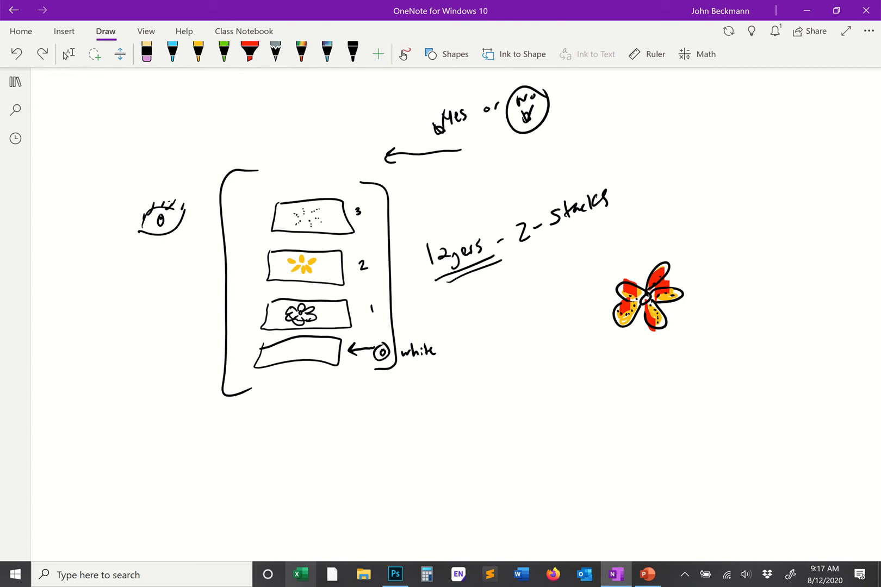
Draw a curved arrow toward the combined flower and write "I can't erase just the red" beside it with another arrow to the flower
{"action": "left_click", "coordinate": [353, 52]}
{"action": "mouse_move", "coordinate": [679, 149]}
{"action": "left_mouse_down"}
{"action": "mouse_move", "coordinate": [689, 150]}
{"action": "mouse_move", "coordinate": [675, 223]}
{"action": "mouse_move", "coordinate": [691, 214]}
{"action": "mouse_move", "coordinate": [706, 246]}
{"action": "mouse_move", "coordinate": [712, 239]}
{"action": "left_mouse_up"}
{"action": "mouse_move", "coordinate": [705, 249]}
{"action": "left_mouse_down"}
{"action": "mouse_move", "coordinate": [765, 216]}
{"action": "mouse_move", "coordinate": [773, 198]}
{"action": "left_mouse_up"}
{"action": "left_click_drag", "start_coordinate": [753, 193], "coordinate": [751, 200]}
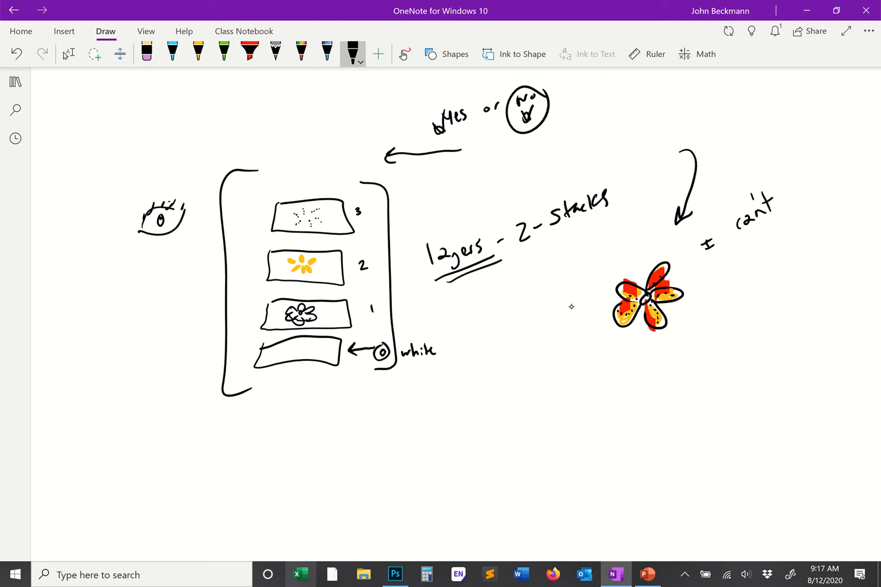
{"action": "left_click_drag", "start_coordinate": [740, 246], "coordinate": [751, 257]}
{"action": "left_click_drag", "start_coordinate": [750, 253], "coordinate": [770, 239]}
{"action": "left_click_drag", "start_coordinate": [768, 237], "coordinate": [785, 230]}
{"action": "mouse_move", "coordinate": [766, 261]}
{"action": "left_mouse_down"}
{"action": "mouse_move", "coordinate": [761, 276]}
{"action": "mouse_move", "coordinate": [778, 253]}
{"action": "mouse_move", "coordinate": [782, 261]}
{"action": "left_mouse_up"}
{"action": "mouse_move", "coordinate": [786, 246]}
{"action": "left_mouse_down"}
{"action": "mouse_move", "coordinate": [788, 256]}
{"action": "mouse_move", "coordinate": [800, 240]}
{"action": "left_mouse_up"}
{"action": "left_click_drag", "start_coordinate": [800, 235], "coordinate": [819, 229]}
{"action": "left_click_drag", "start_coordinate": [820, 228], "coordinate": [832, 213]}
{"action": "mouse_move", "coordinate": [835, 218]}
{"action": "left_mouse_down"}
{"action": "mouse_move", "coordinate": [842, 207]}
{"action": "mouse_move", "coordinate": [839, 225]}
{"action": "left_mouse_up"}
{"action": "mouse_move", "coordinate": [811, 257]}
{"action": "left_mouse_down"}
{"action": "mouse_move", "coordinate": [769, 310]}
{"action": "mouse_move", "coordinate": [704, 320]}
{"action": "left_mouse_up"}
{"action": "left_click_drag", "start_coordinate": [719, 311], "coordinate": [702, 326]}
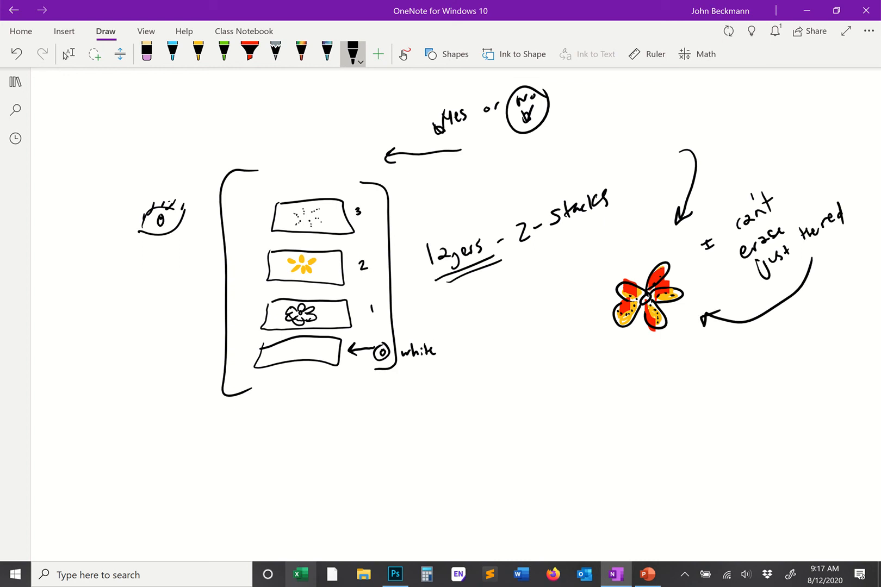
Enclose the combined flower in tall black brackets and write "1 layer" beside them
{"action": "mouse_move", "coordinate": [591, 255]}
{"action": "left_mouse_down"}
{"action": "mouse_move", "coordinate": [574, 282]}
{"action": "mouse_move", "coordinate": [590, 330]}
{"action": "left_mouse_up"}
{"action": "left_click_drag", "start_coordinate": [682, 252], "coordinate": [677, 336]}
{"action": "left_click_drag", "start_coordinate": [531, 297], "coordinate": [516, 360]}
{"action": "mouse_move", "coordinate": [526, 348]}
{"action": "left_mouse_down"}
{"action": "mouse_move", "coordinate": [536, 367]}
{"action": "mouse_move", "coordinate": [559, 348]}
{"action": "left_mouse_up"}
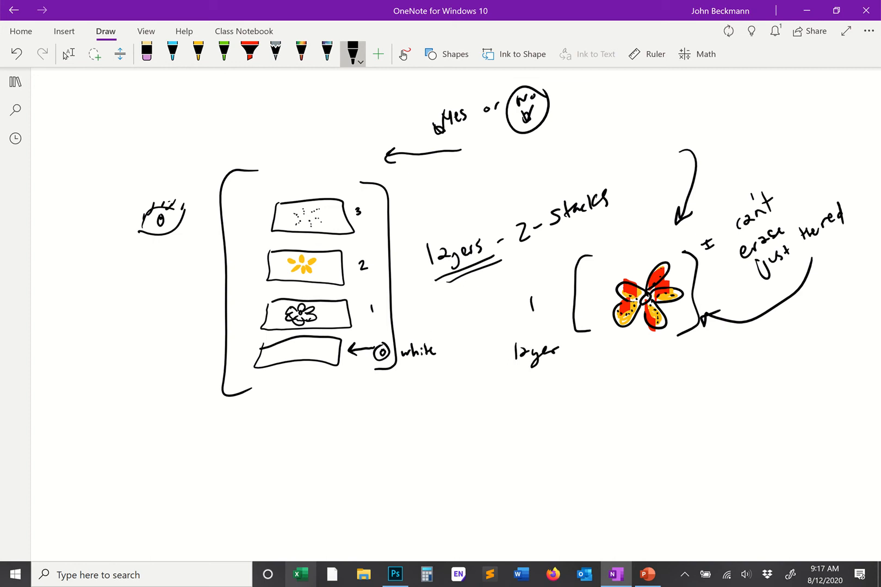
Redraw the black rectangle numbered 4 above layer 3 and add thick red patches inside it
{"action": "mouse_move", "coordinate": [447, 172]}
{"action": "left_mouse_down"}
{"action": "mouse_move", "coordinate": [320, 173]}
{"action": "mouse_move", "coordinate": [341, 178]}
{"action": "left_mouse_up"}
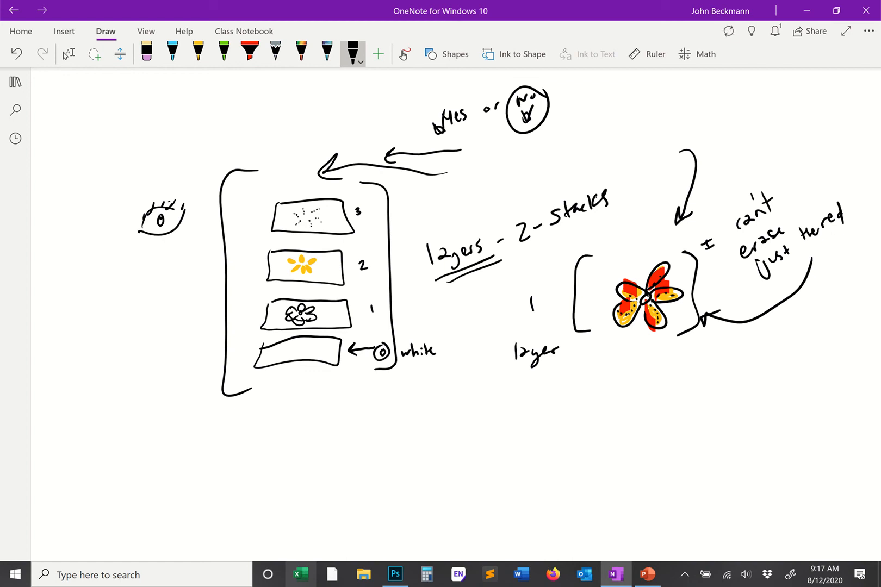
{"action": "key", "text": "ctrl+z"}
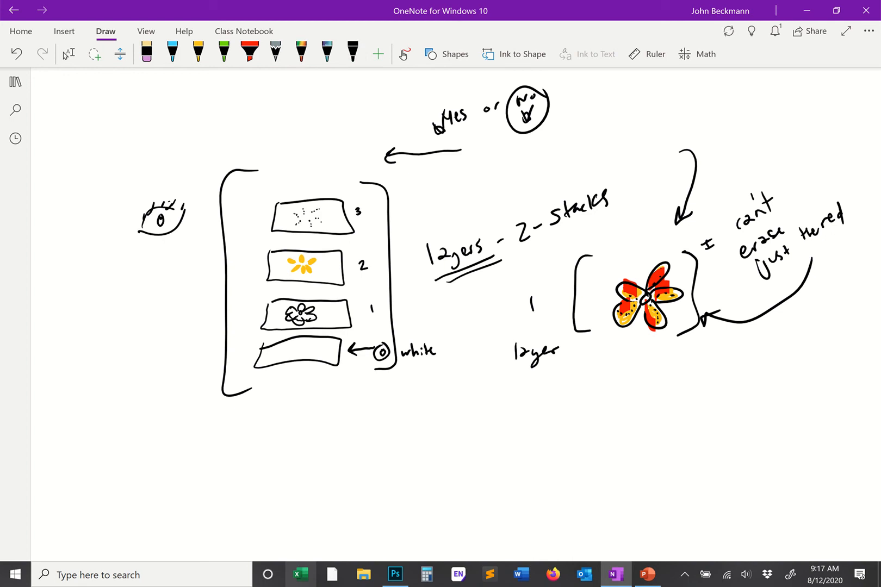
{"action": "left_click", "coordinate": [353, 53]}
{"action": "mouse_move", "coordinate": [286, 137]}
{"action": "left_mouse_down"}
{"action": "mouse_move", "coordinate": [277, 180]}
{"action": "mouse_move", "coordinate": [341, 136]}
{"action": "mouse_move", "coordinate": [360, 157]}
{"action": "left_mouse_up"}
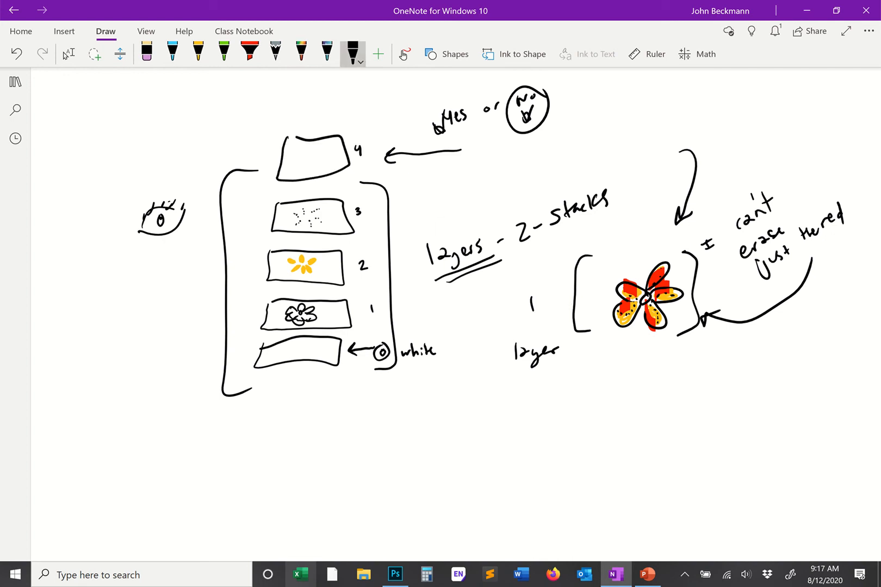
{"action": "left_click", "coordinate": [249, 53]}
{"action": "left_click_drag", "start_coordinate": [289, 148], "coordinate": [333, 167]}
{"action": "mouse_move", "coordinate": [315, 162]}
{"action": "left_mouse_down"}
{"action": "mouse_move", "coordinate": [315, 180]}
{"action": "mouse_move", "coordinate": [300, 175]}
{"action": "left_mouse_up"}
Draw a curved black arrow from layer 4 to the gap between layers 2 and 1
{"action": "left_click", "coordinate": [353, 52]}
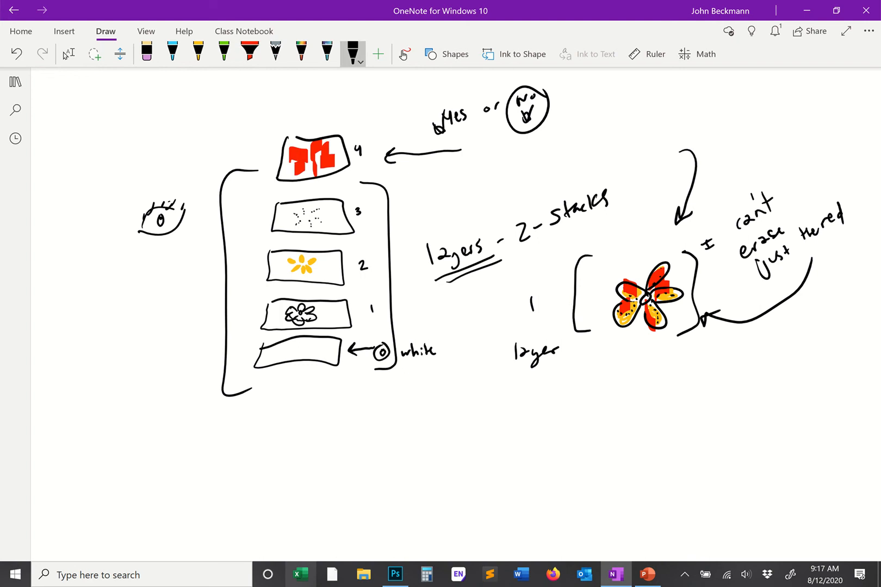
{"action": "mouse_move", "coordinate": [367, 153]}
{"action": "left_mouse_down"}
{"action": "mouse_move", "coordinate": [399, 177]}
{"action": "mouse_move", "coordinate": [409, 228]}
{"action": "mouse_move", "coordinate": [400, 266]}
{"action": "mouse_move", "coordinate": [364, 291]}
{"action": "mouse_move", "coordinate": [380, 289]}
{"action": "left_mouse_up"}
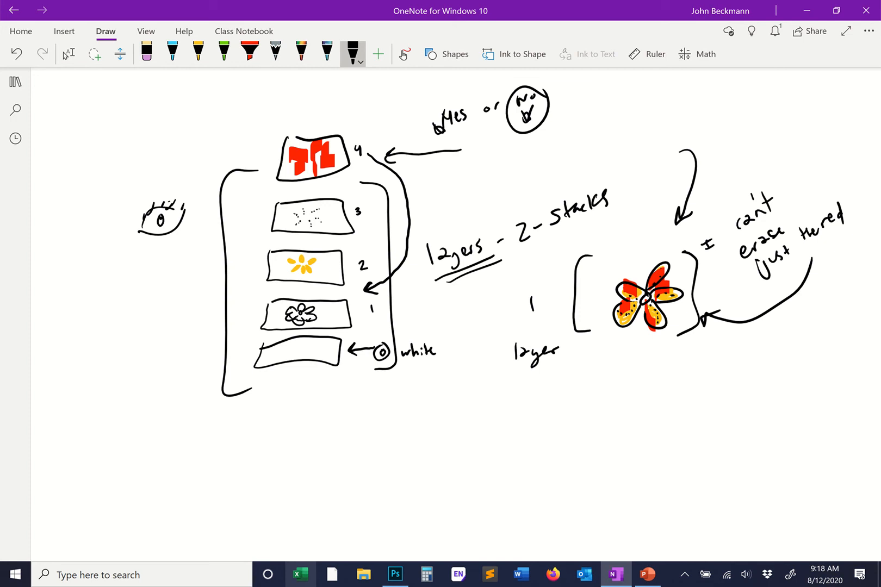
{"action": "key", "text": "Escape"}
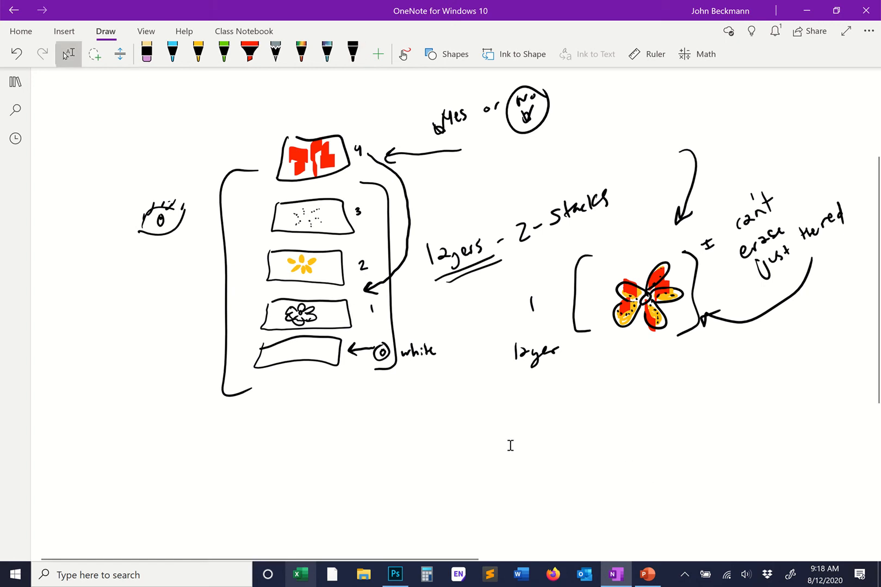
Add a text note below the stack: "If it's a new type of mark, or a new type of color," with "Create a new layer" indented beneath
{"action": "left_click", "coordinate": [284, 437]}
{"action": "type", "text": "If it’s a n"}
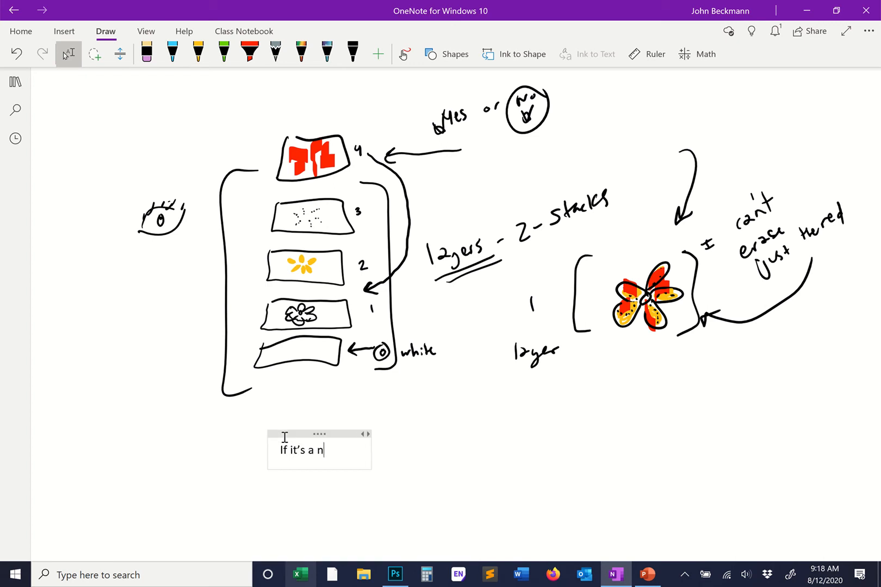
{"action": "type", "text": "ew type of mark,"}
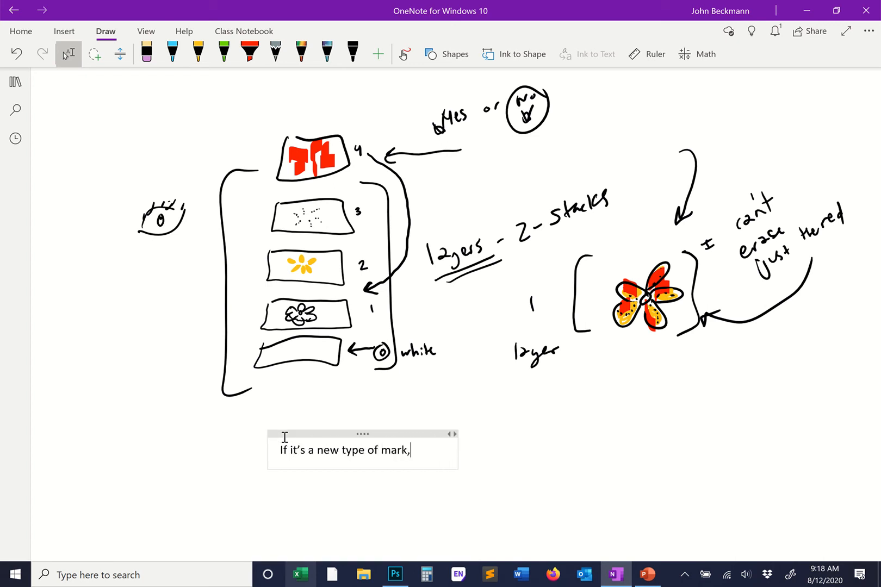
{"action": "type", "text": " or a new type of color,"}
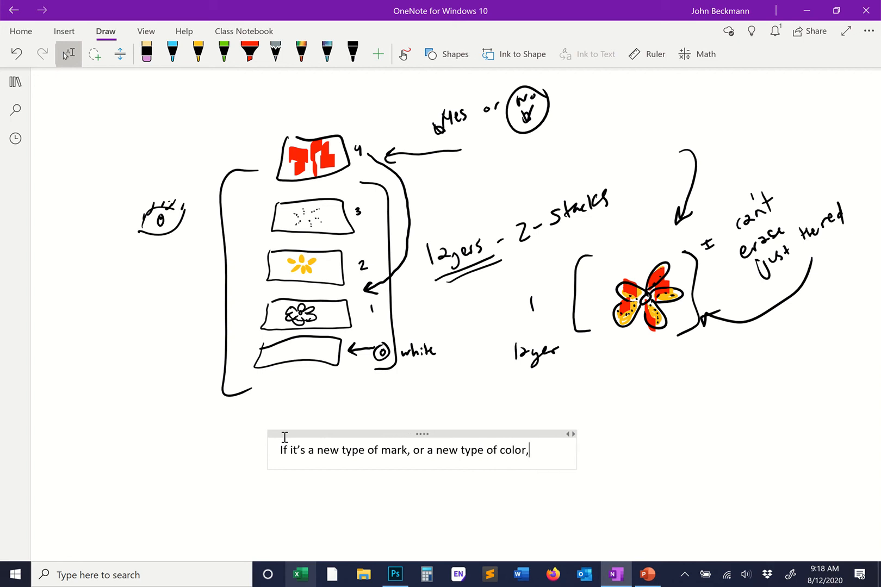
{"action": "key", "text": "Return"}
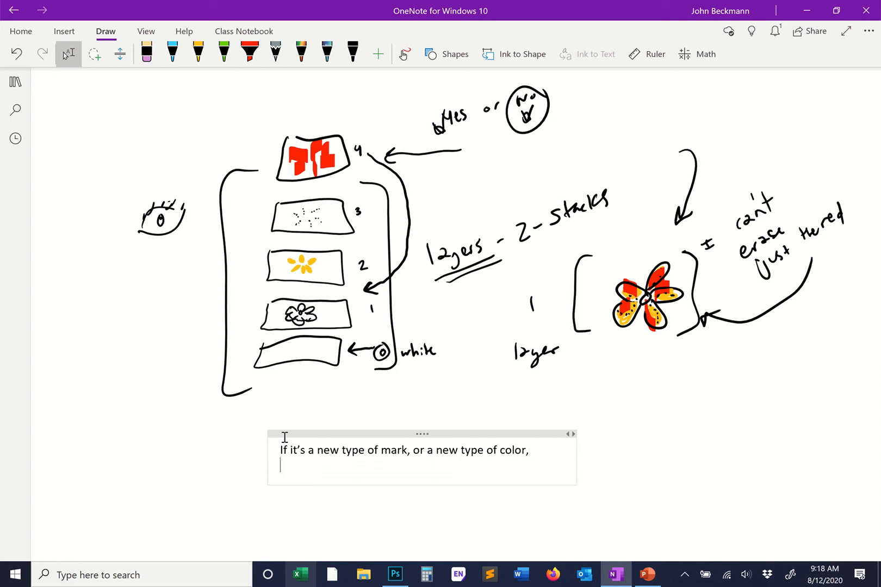
{"action": "key", "text": "Tab"}
{"action": "type", "text": "Create a new layer"}
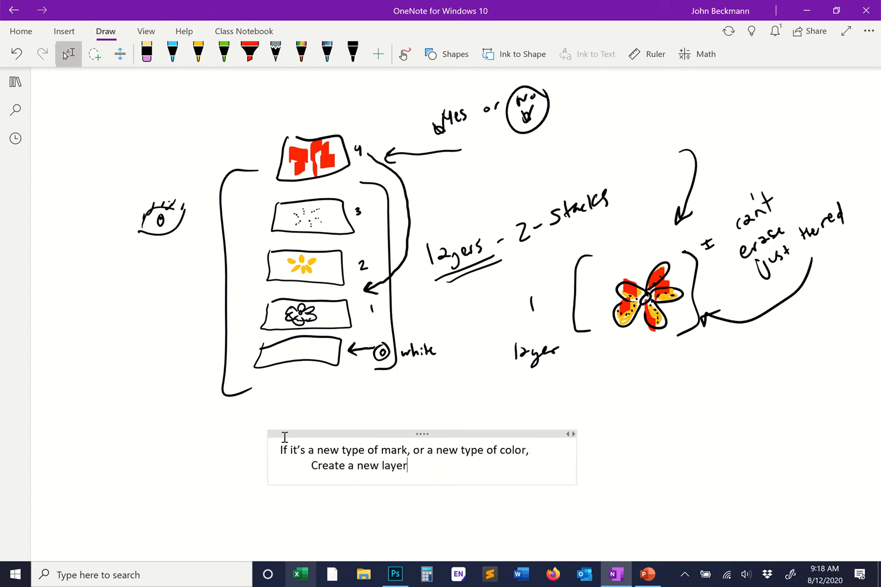
Add a further indented line to the note: "And aliquot, or partition those marks to just that layer."
{"action": "key", "text": "Return"}
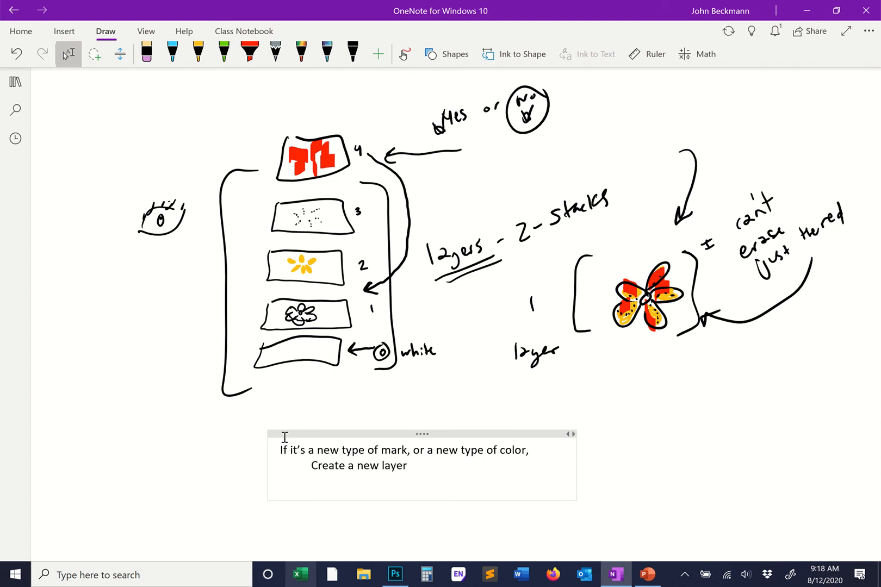
{"action": "type", "text": "And aliquot, or partiions"}
{"action": "key", "text": "BackSpace"}
{"action": "key", "text": "BackSpace"}
{"action": "key", "text": "BackSpace"}
{"action": "key", "text": "BackSpace"}
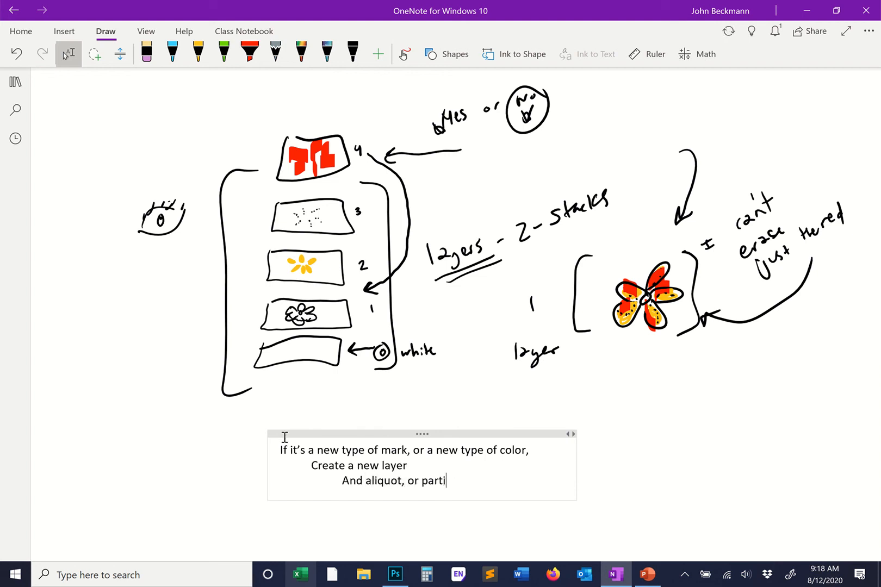
{"action": "type", "text": "tion those ma"}
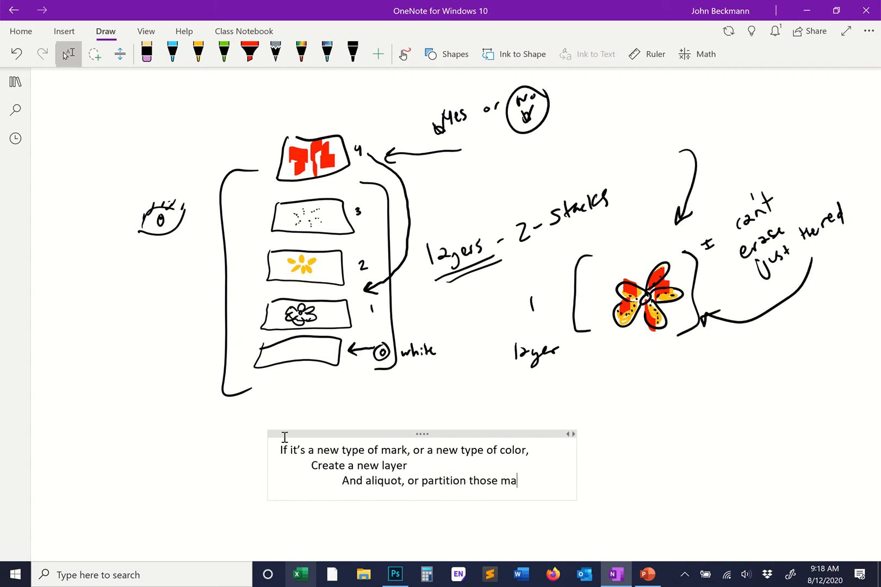
{"action": "type", "text": "rks to just that layer."}
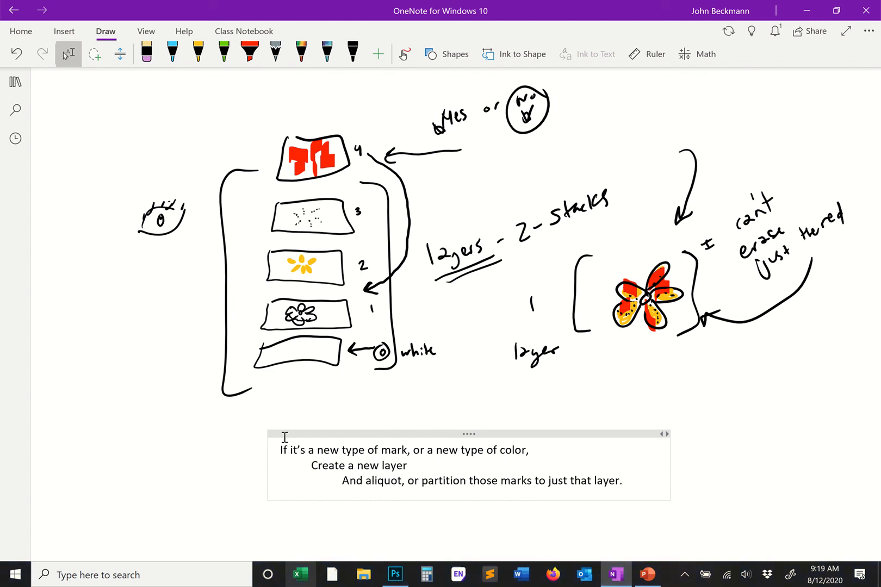
Draw two curved black arrows from outside the stack, one pointing to layer 2 and one to layer 1
{"action": "mouse_move", "coordinate": [147, 337]}
{"action": "left_mouse_down"}
{"action": "mouse_move", "coordinate": [156, 313]}
{"action": "mouse_move", "coordinate": [245, 268]}
{"action": "left_mouse_up"}
{"action": "left_click_drag", "start_coordinate": [241, 263], "coordinate": [243, 273]}
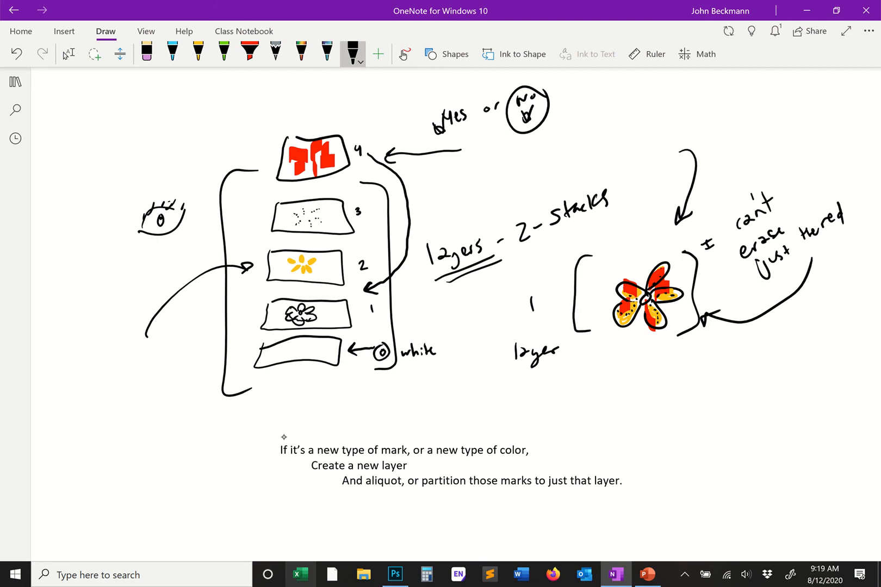
{"action": "mouse_move", "coordinate": [145, 432]}
{"action": "left_mouse_down"}
{"action": "mouse_move", "coordinate": [254, 313]}
{"action": "mouse_move", "coordinate": [243, 331]}
{"action": "left_mouse_up"}
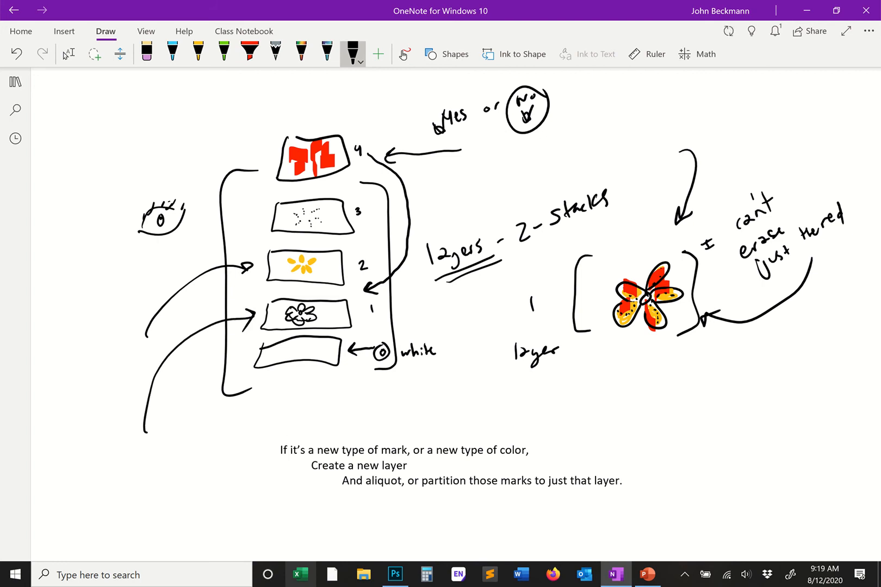
{"action": "left_click", "coordinate": [67, 53]}
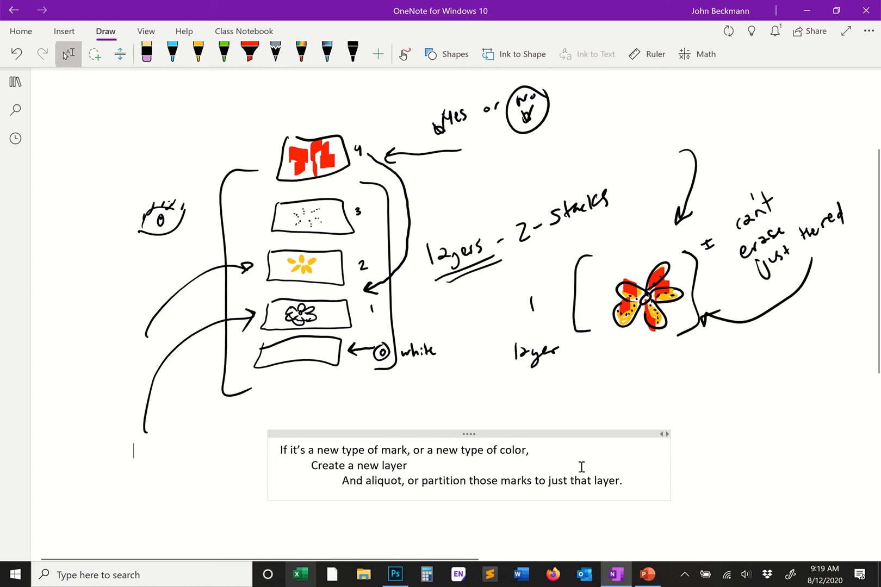
Draw a long black arrow up to the bracketed flower from below and erase the flower's uppermost petal
{"action": "mouse_move", "coordinate": [675, 402]}
{"action": "left_mouse_down"}
{"action": "mouse_move", "coordinate": [727, 468]}
{"action": "mouse_move", "coordinate": [667, 345]}
{"action": "left_mouse_up"}
{"action": "left_click_drag", "start_coordinate": [647, 363], "coordinate": [683, 356]}
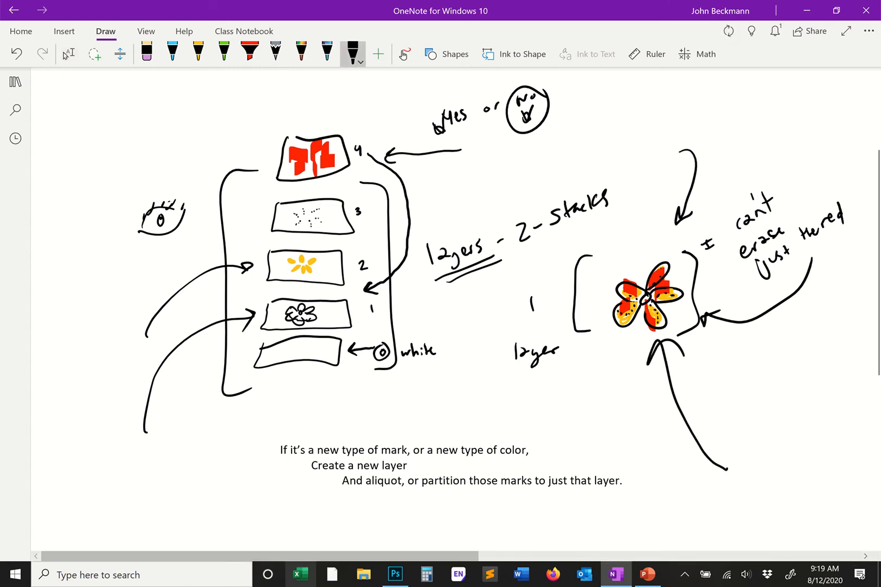
{"action": "left_click_drag", "start_coordinate": [668, 265], "coordinate": [655, 278]}
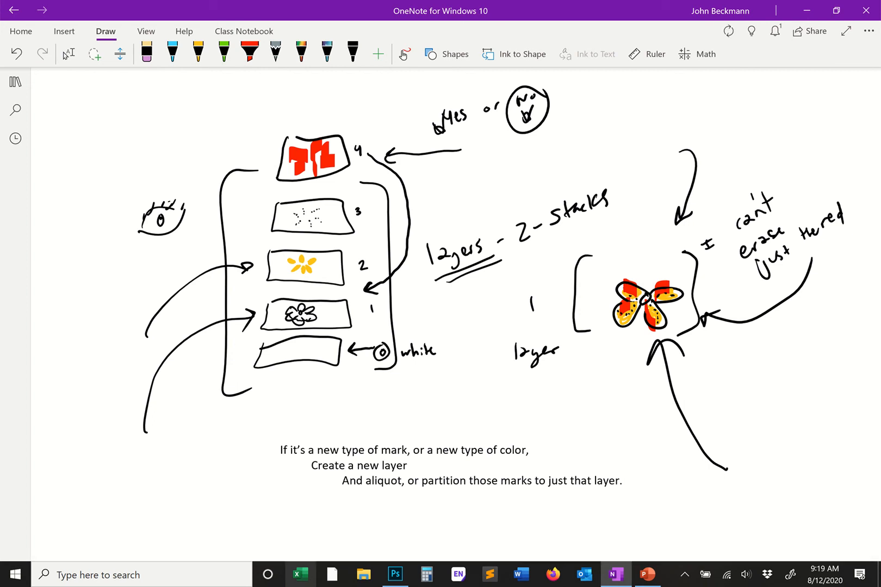
{"action": "left_click", "coordinate": [69, 54]}
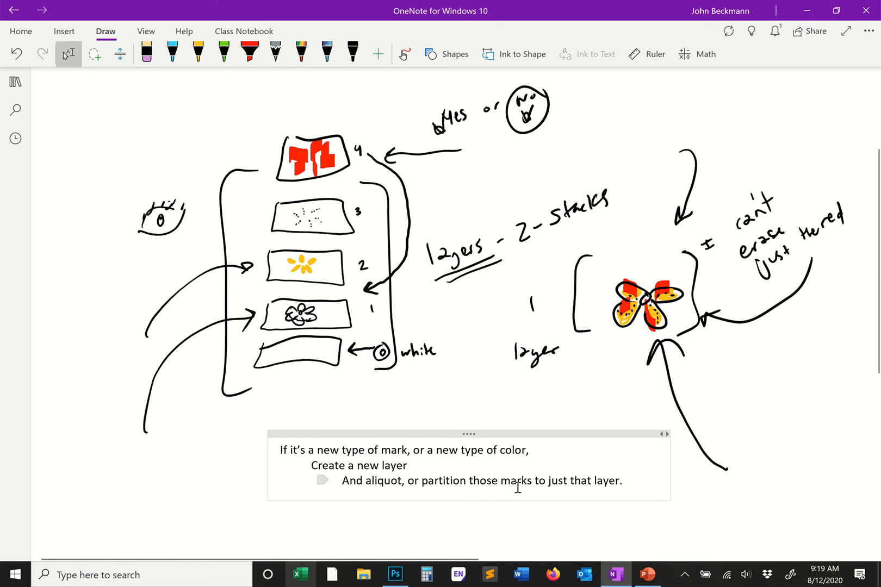
{"action": "mouse_move", "coordinate": [366, 5]}
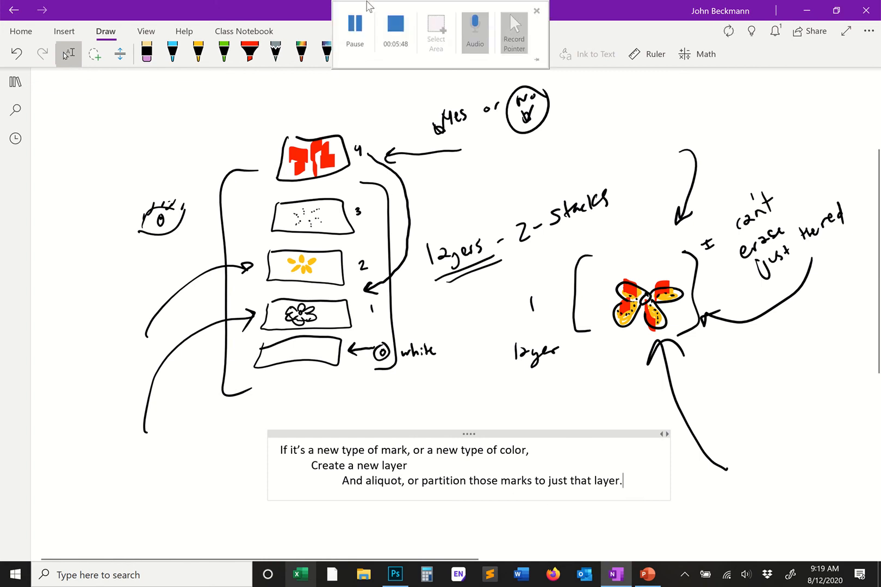
{"action": "left_click", "coordinate": [354, 27]}
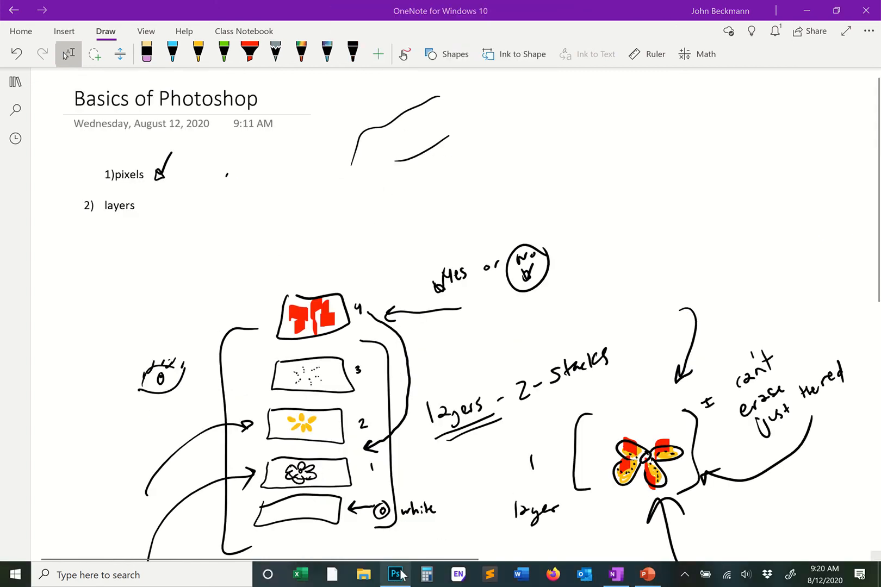
Switch to Photoshop and unlock the Background layer of the blank document
{"action": "key", "text": "alt+Tab"}
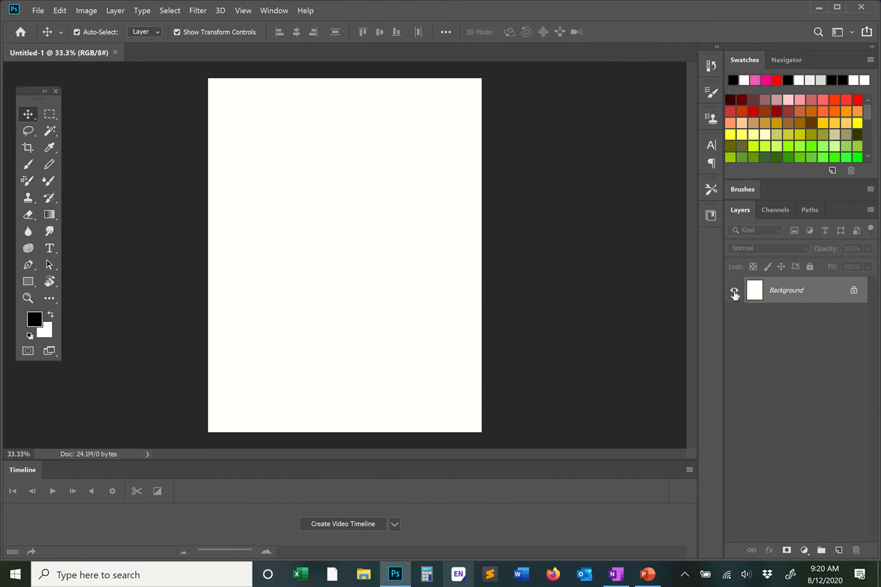
{"action": "left_click", "coordinate": [853, 291]}
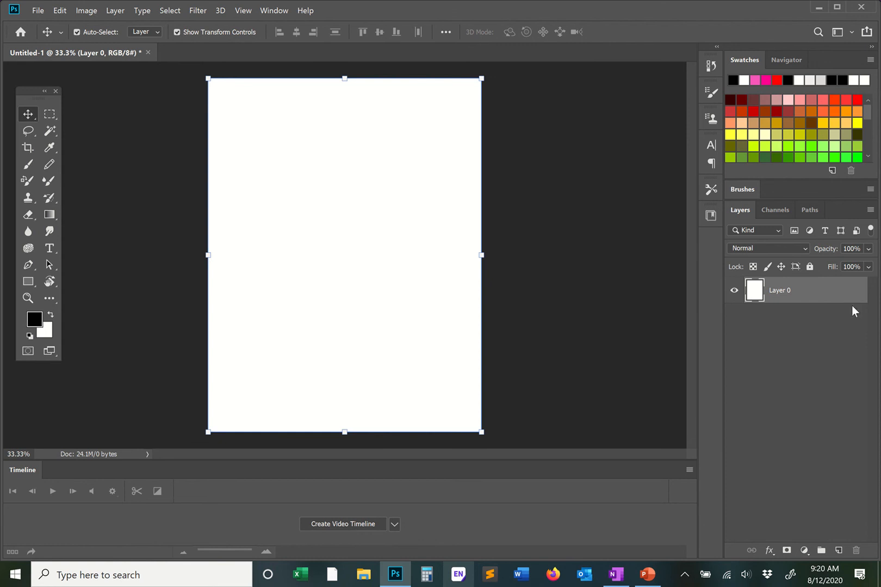
Fully lock Layer 0
{"action": "left_click", "coordinate": [811, 266]}
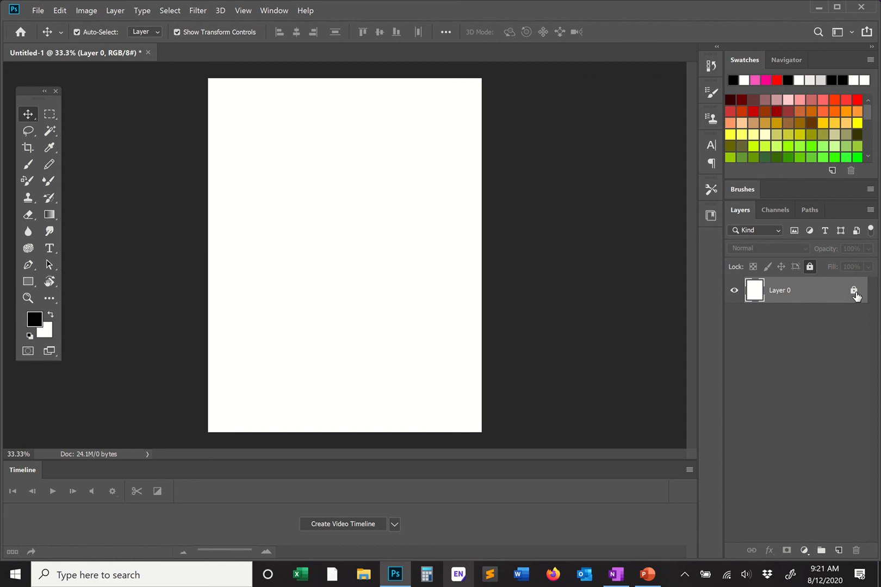
{"action": "mouse_move", "coordinate": [503, 2]}
{"action": "left_click", "coordinate": [358, 32]}
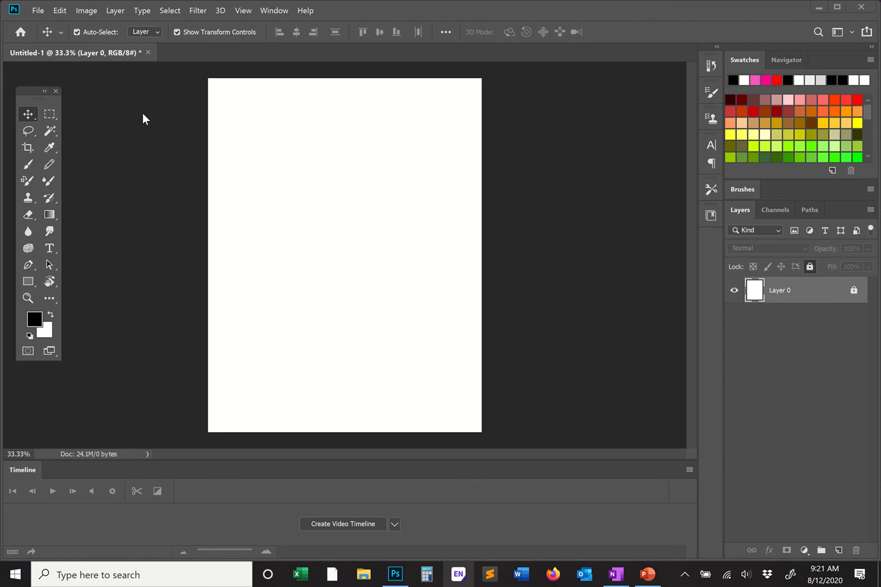
Create a new layer above Layer 0 with a red color label, keeping Normal mode and 100% opacity
{"action": "left_click", "coordinate": [113, 11]}
{"action": "mouse_move", "coordinate": [115, 26]}
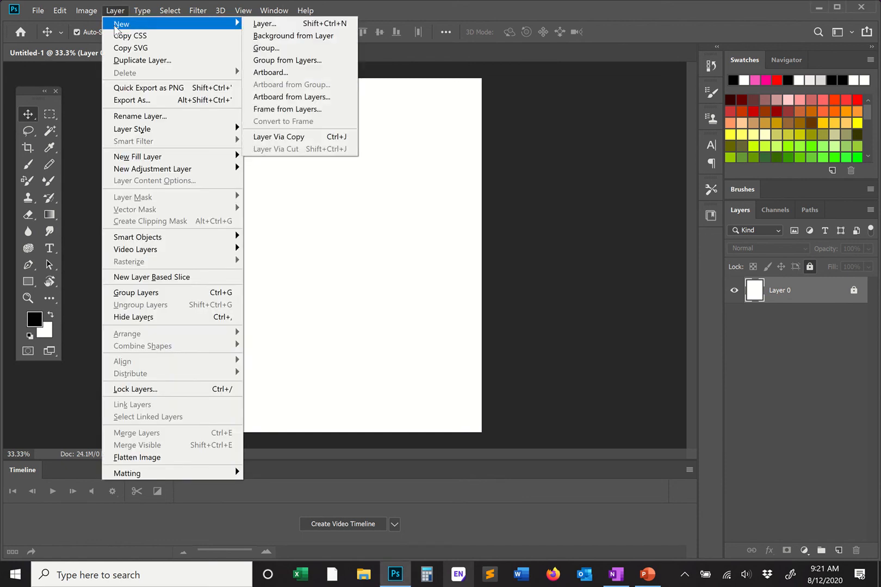
{"action": "left_click", "coordinate": [282, 23]}
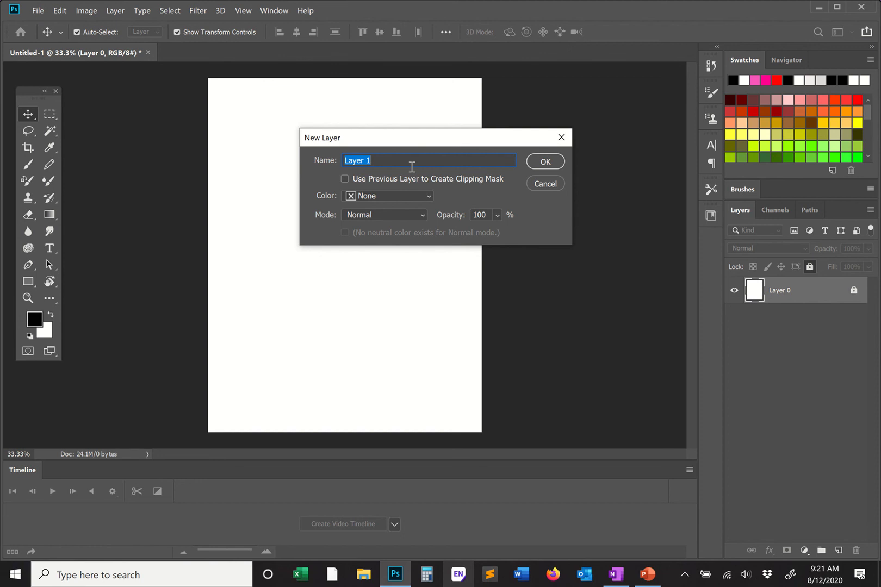
{"action": "left_click", "coordinate": [429, 196]}
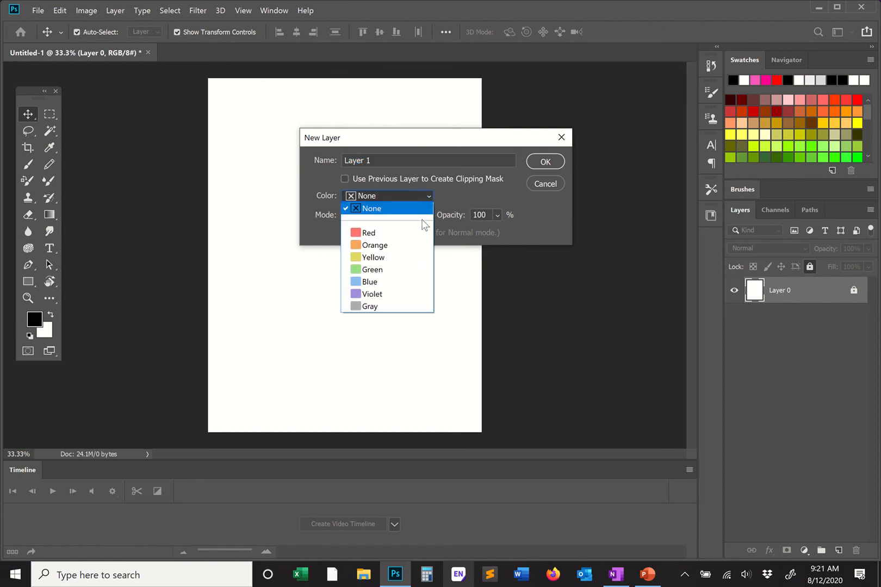
{"action": "left_click", "coordinate": [414, 231]}
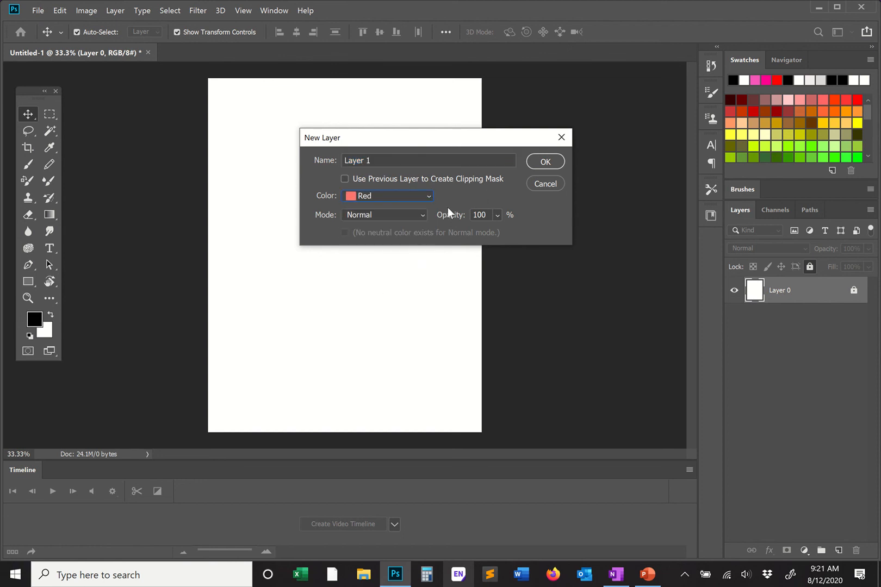
{"action": "left_click", "coordinate": [536, 166]}
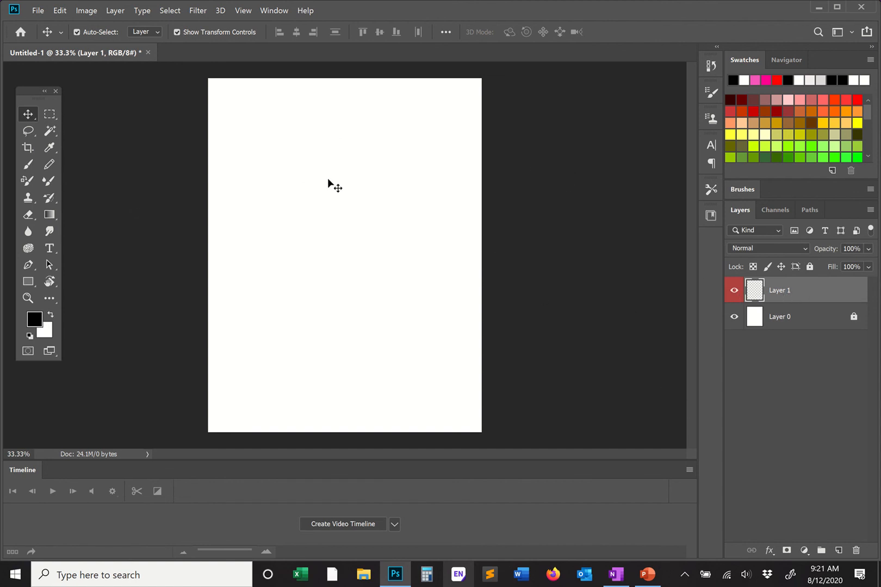
Draw a black flower outline with five petals around a round center on Layer 1, using a 91 px Soft Round brush
{"action": "key", "text": "b"}
{"action": "right_click", "coordinate": [306, 190]}
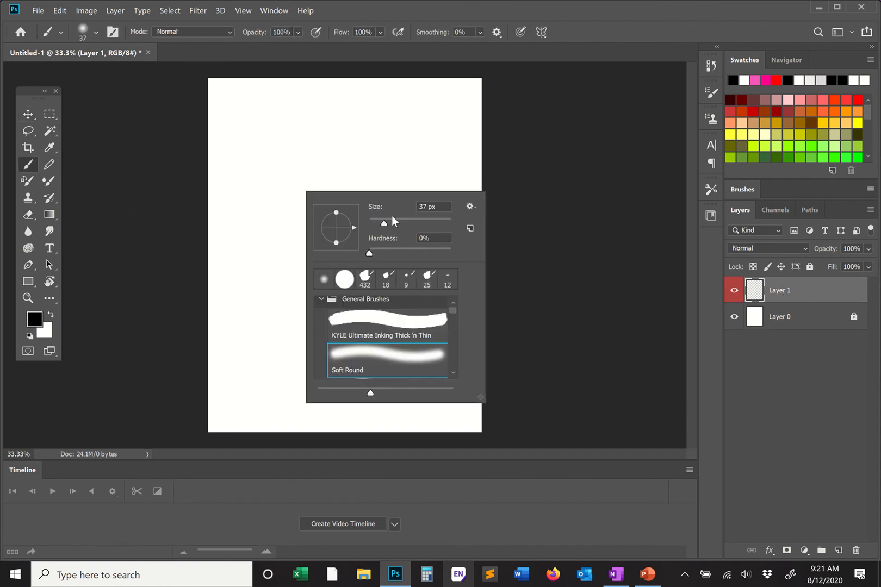
{"action": "left_click_drag", "start_coordinate": [391, 219], "coordinate": [405, 220]}
{"action": "mouse_move", "coordinate": [294, 157]}
{"action": "left_mouse_down"}
{"action": "mouse_move", "coordinate": [270, 180]}
{"action": "mouse_move", "coordinate": [341, 156]}
{"action": "mouse_move", "coordinate": [290, 188]}
{"action": "mouse_move", "coordinate": [343, 200]}
{"action": "mouse_move", "coordinate": [338, 254]}
{"action": "mouse_move", "coordinate": [310, 290]}
{"action": "mouse_move", "coordinate": [334, 311]}
{"action": "left_mouse_up"}
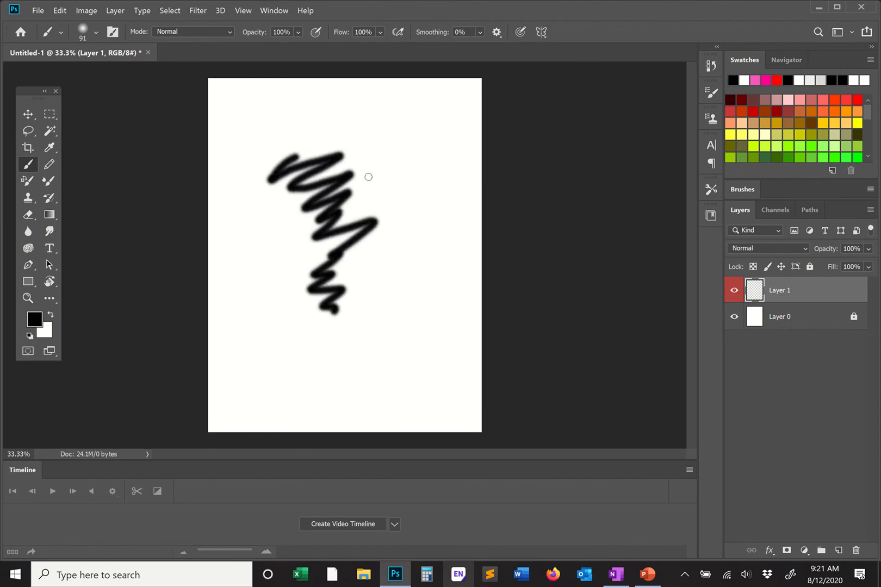
{"action": "key", "text": "ctrl+z"}
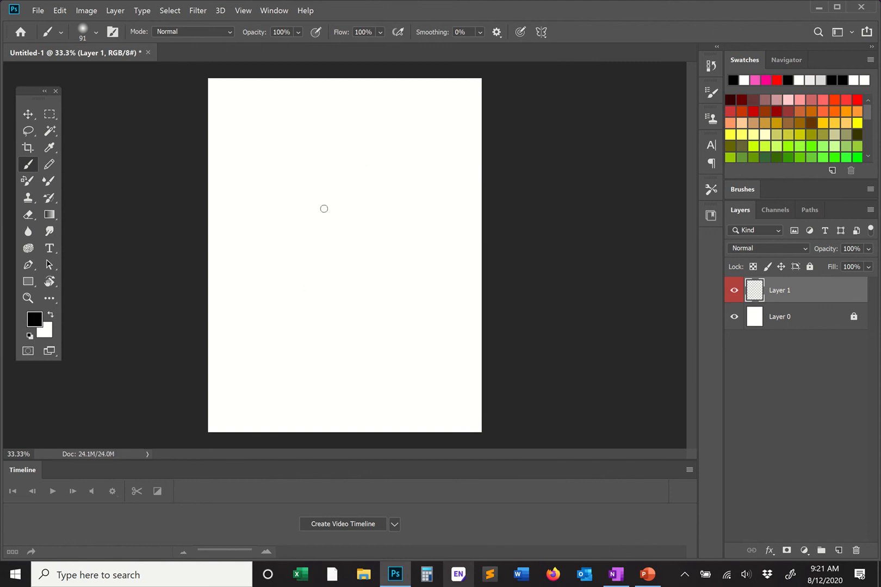
{"action": "mouse_move", "coordinate": [332, 215]}
{"action": "left_mouse_down"}
{"action": "mouse_move", "coordinate": [306, 242]}
{"action": "mouse_move", "coordinate": [332, 249]}
{"action": "mouse_move", "coordinate": [324, 219]}
{"action": "mouse_move", "coordinate": [338, 177]}
{"action": "mouse_move", "coordinate": [343, 221]}
{"action": "mouse_move", "coordinate": [381, 249]}
{"action": "mouse_move", "coordinate": [339, 251]}
{"action": "mouse_move", "coordinate": [345, 276]}
{"action": "mouse_move", "coordinate": [301, 285]}
{"action": "mouse_move", "coordinate": [306, 251]}
{"action": "mouse_move", "coordinate": [267, 232]}
{"action": "mouse_move", "coordinate": [290, 215]}
{"action": "mouse_move", "coordinate": [296, 226]}
{"action": "mouse_move", "coordinate": [283, 205]}
{"action": "mouse_move", "coordinate": [313, 216]}
{"action": "left_mouse_up"}
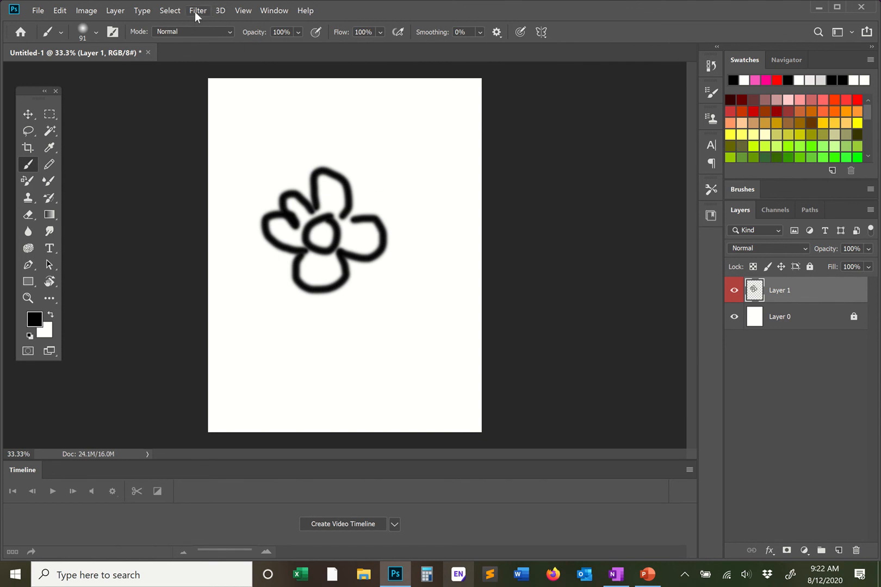
Add a new layer above Layer 1 with the default settings and no color label
{"action": "left_click", "coordinate": [114, 14]}
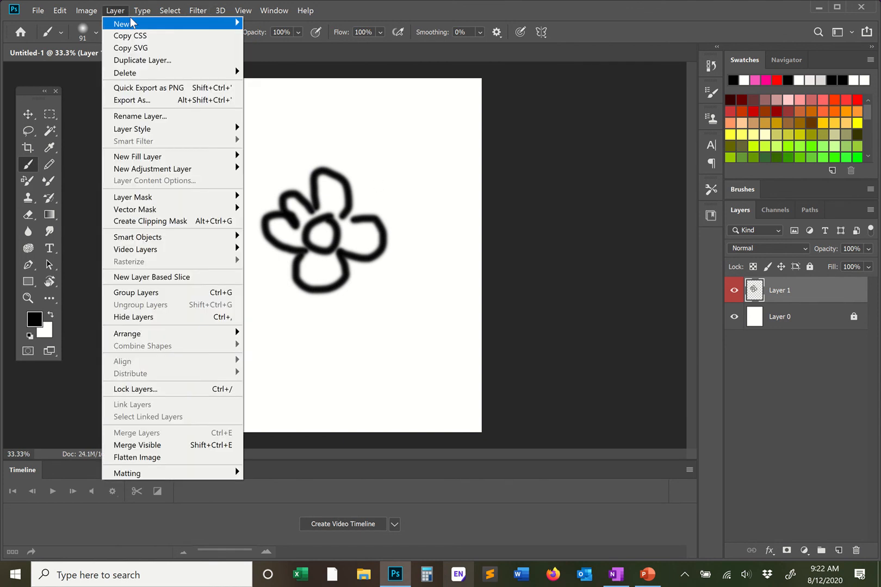
{"action": "mouse_move", "coordinate": [124, 22]}
{"action": "left_click", "coordinate": [267, 23]}
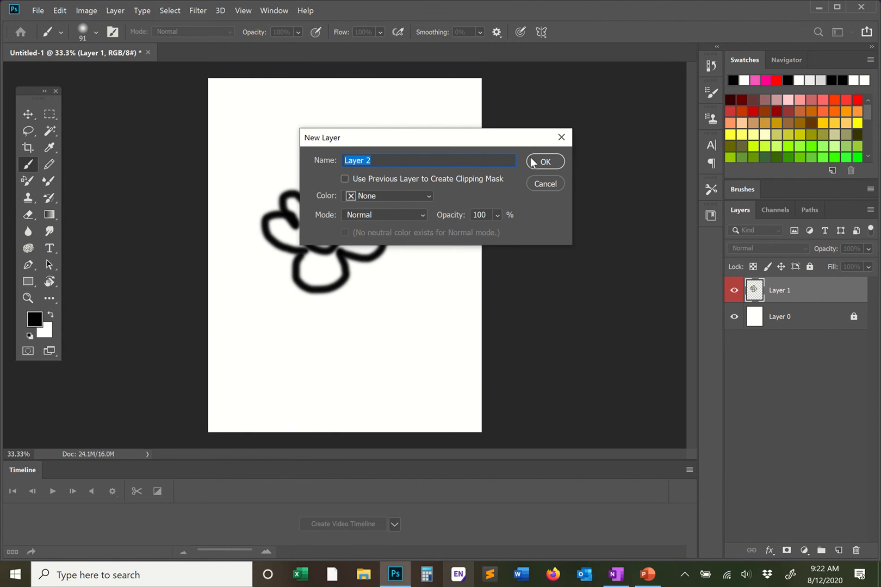
{"action": "left_click", "coordinate": [535, 164]}
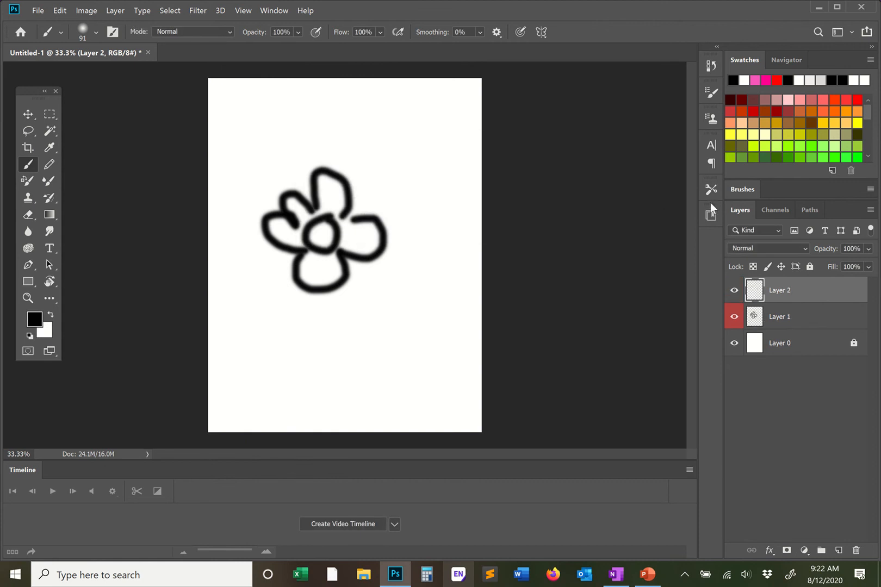
Set the foreground color to bright red and paint the flower's uppermost petal on Layer 2
{"action": "left_click", "coordinate": [35, 320]}
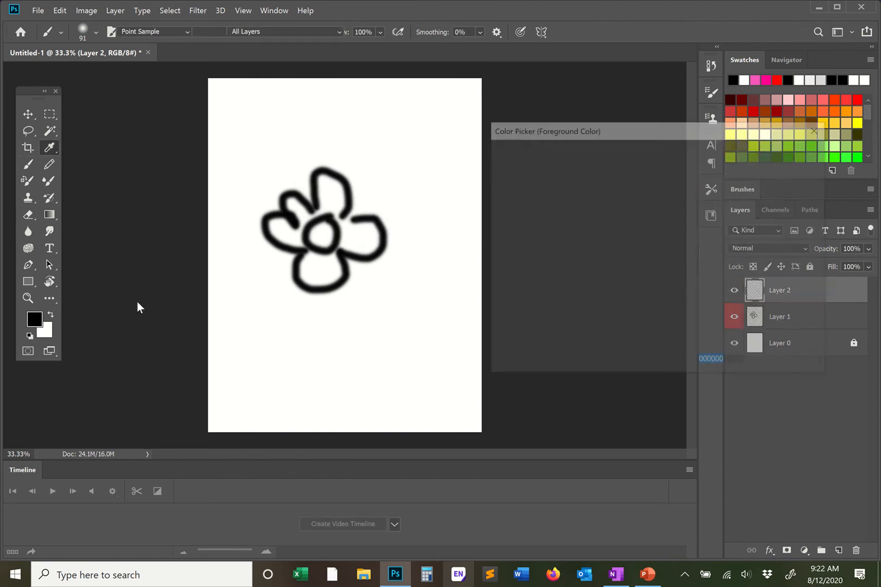
{"action": "left_click_drag", "start_coordinate": [578, 200], "coordinate": [706, 149]}
{"action": "left_click", "coordinate": [786, 151]}
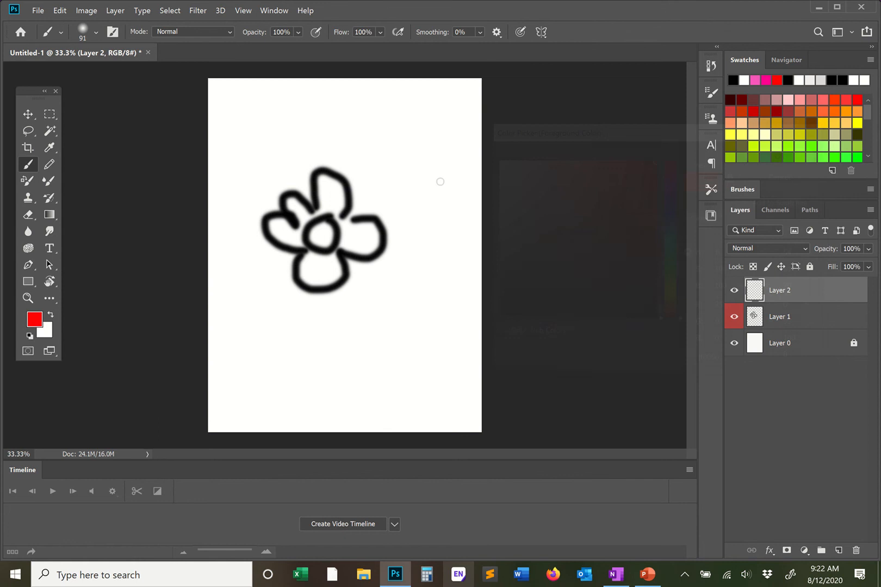
{"action": "mouse_move", "coordinate": [321, 216]}
{"action": "left_mouse_down"}
{"action": "mouse_move", "coordinate": [317, 176]}
{"action": "mouse_move", "coordinate": [330, 176]}
{"action": "mouse_move", "coordinate": [345, 193]}
{"action": "mouse_move", "coordinate": [337, 214]}
{"action": "mouse_move", "coordinate": [324, 211]}
{"action": "mouse_move", "coordinate": [339, 193]}
{"action": "left_mouse_up"}
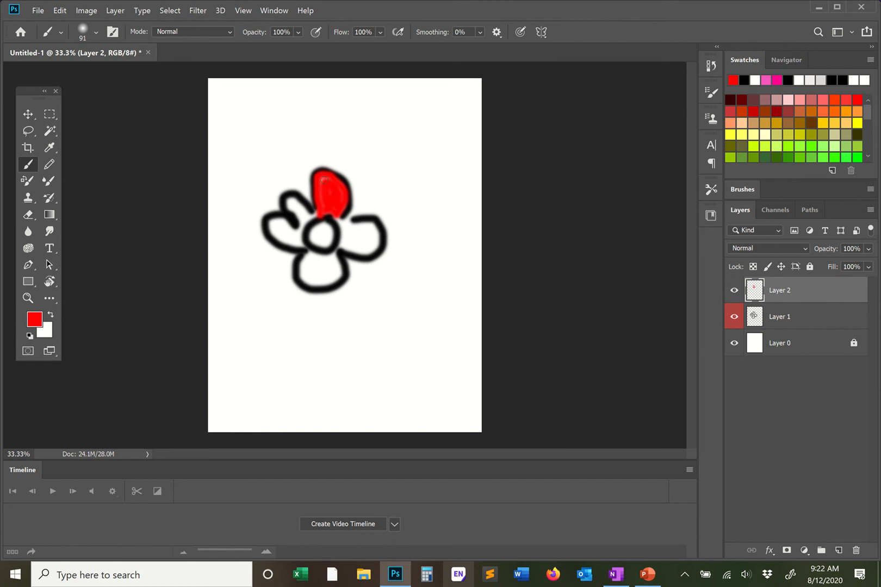
Enlarge the brush to 149 px and paint the remaining four petals red, leaving the flower's center white
{"action": "right_click", "coordinate": [342, 201]}
{"action": "left_click", "coordinate": [440, 228]}
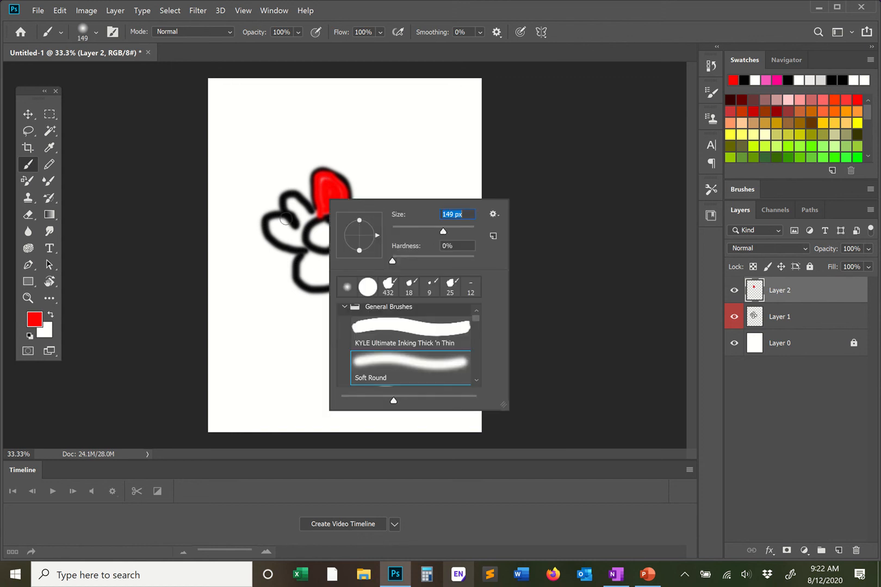
{"action": "key", "text": "Return"}
{"action": "mouse_move", "coordinate": [287, 199]}
{"action": "left_mouse_down"}
{"action": "mouse_move", "coordinate": [309, 217]}
{"action": "mouse_move", "coordinate": [298, 225]}
{"action": "mouse_move", "coordinate": [274, 222]}
{"action": "mouse_move", "coordinate": [282, 239]}
{"action": "mouse_move", "coordinate": [297, 241]}
{"action": "mouse_move", "coordinate": [286, 232]}
{"action": "mouse_move", "coordinate": [309, 254]}
{"action": "mouse_move", "coordinate": [310, 278]}
{"action": "mouse_move", "coordinate": [336, 275]}
{"action": "mouse_move", "coordinate": [306, 284]}
{"action": "mouse_move", "coordinate": [316, 258]}
{"action": "mouse_move", "coordinate": [331, 259]}
{"action": "mouse_move", "coordinate": [313, 272]}
{"action": "mouse_move", "coordinate": [339, 268]}
{"action": "mouse_move", "coordinate": [335, 255]}
{"action": "mouse_move", "coordinate": [350, 247]}
{"action": "mouse_move", "coordinate": [372, 246]}
{"action": "mouse_move", "coordinate": [367, 225]}
{"action": "mouse_move", "coordinate": [343, 222]}
{"action": "mouse_move", "coordinate": [343, 242]}
{"action": "mouse_move", "coordinate": [373, 245]}
{"action": "left_mouse_up"}
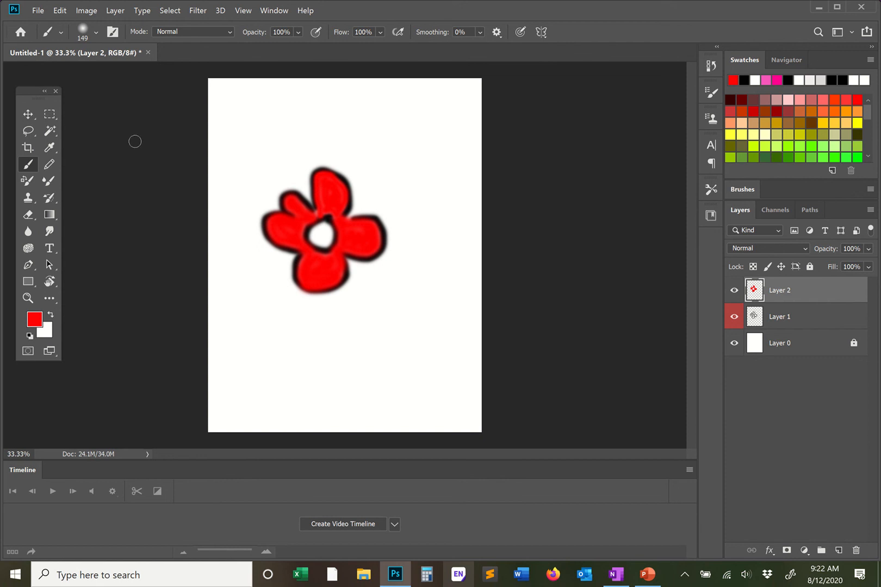
Move Layer 2 beneath Layer 1 in the stack and return it above Layer 1
{"action": "left_click", "coordinate": [27, 114]}
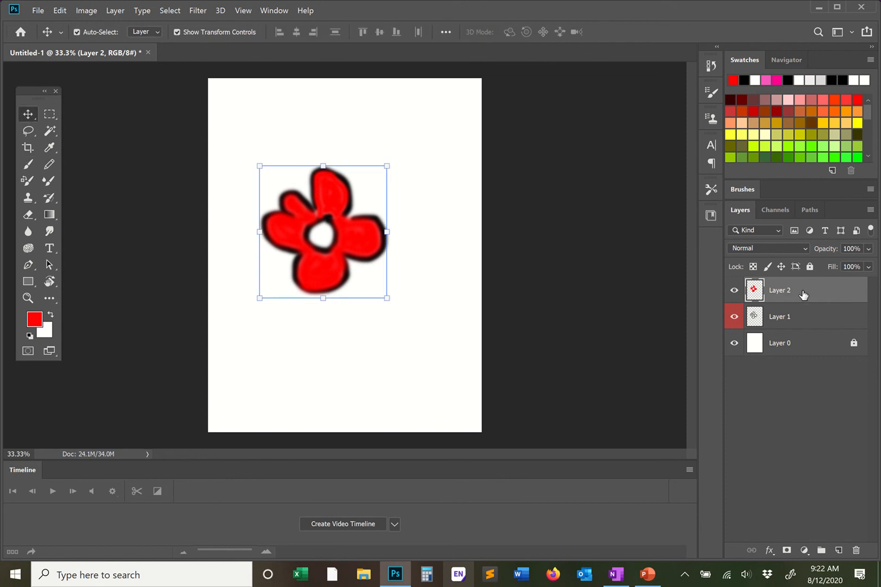
{"action": "left_click_drag", "start_coordinate": [803, 294], "coordinate": [799, 324]}
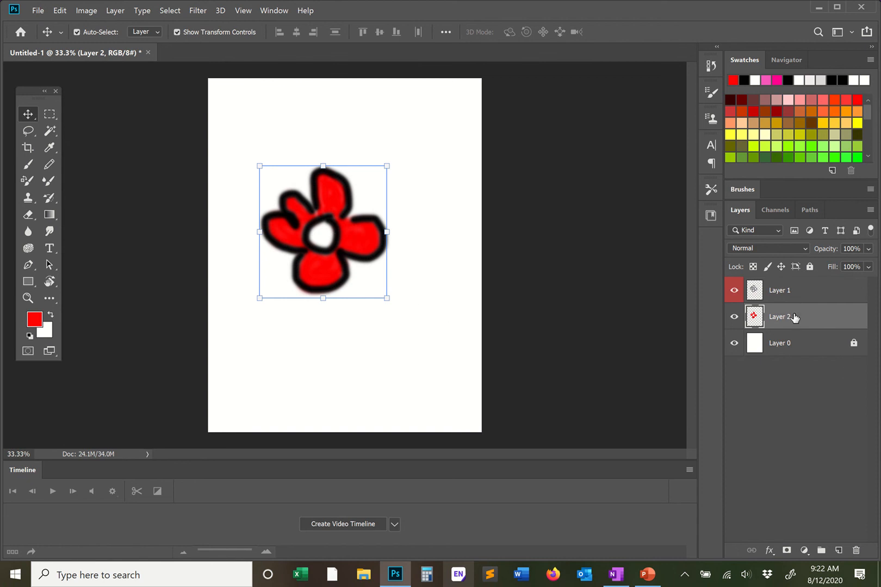
{"action": "mouse_move", "coordinate": [791, 318]}
{"action": "left_mouse_down"}
{"action": "mouse_move", "coordinate": [792, 289]}
{"action": "mouse_move", "coordinate": [796, 319]}
{"action": "left_mouse_up"}
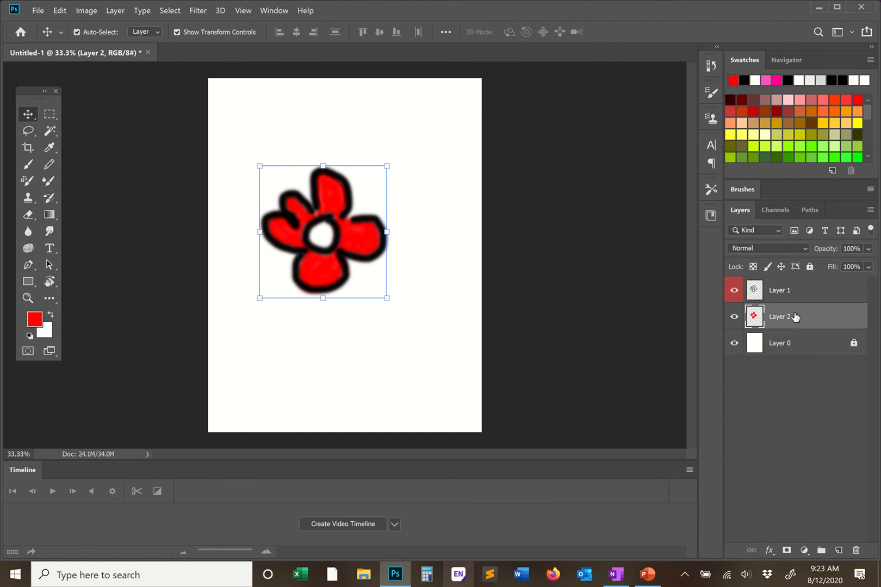
{"action": "left_click_drag", "start_coordinate": [804, 318], "coordinate": [797, 289]}
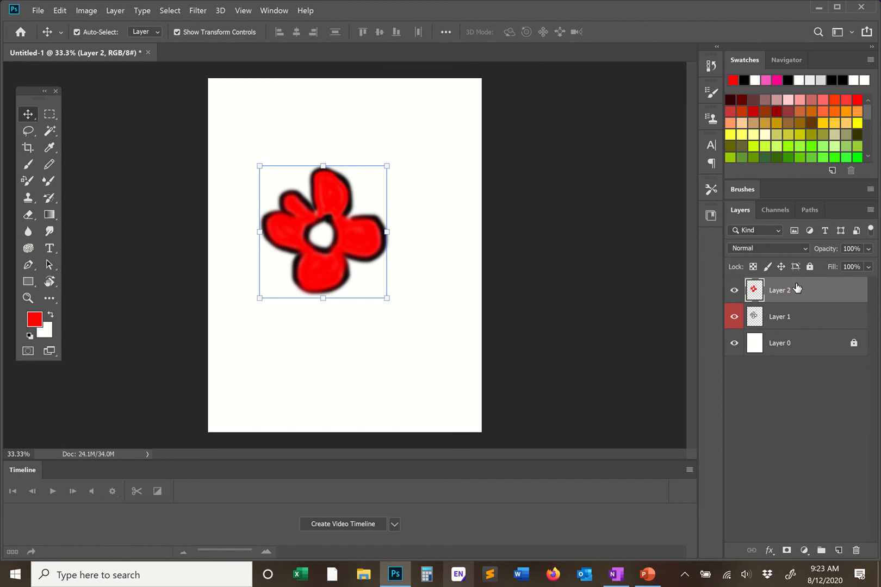
Add a new layer above Layer 2 with the default settings
{"action": "mouse_move", "coordinate": [330, 1]}
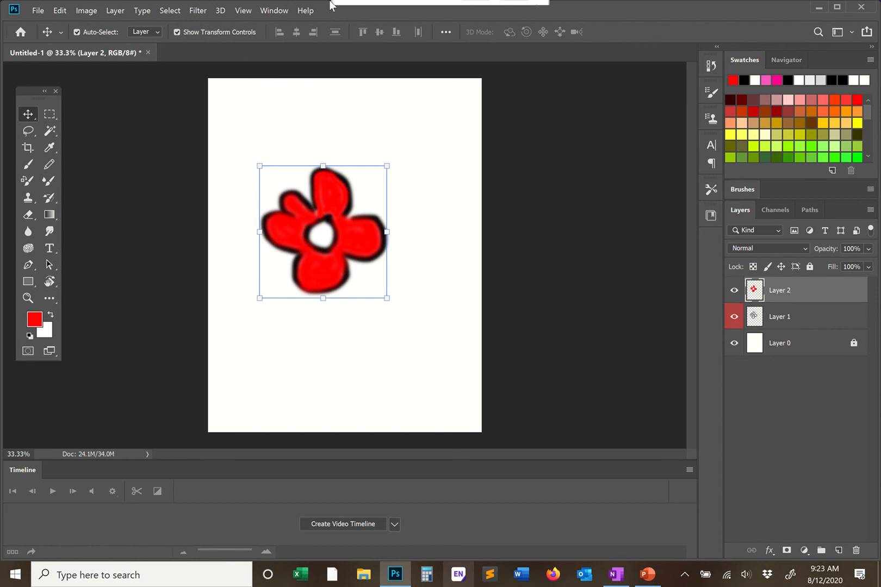
{"action": "left_click", "coordinate": [115, 11]}
{"action": "mouse_move", "coordinate": [115, 22]}
{"action": "left_click", "coordinate": [263, 24]}
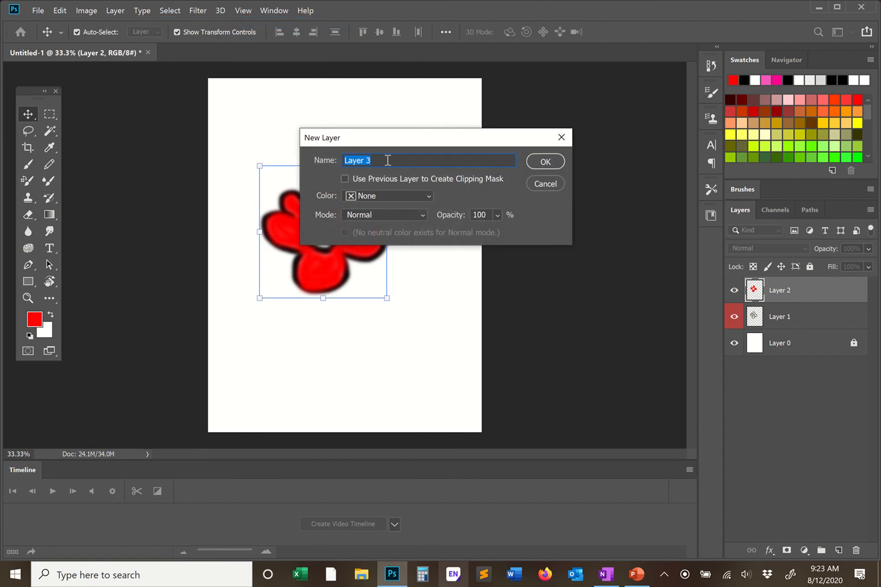
{"action": "left_click", "coordinate": [547, 164]}
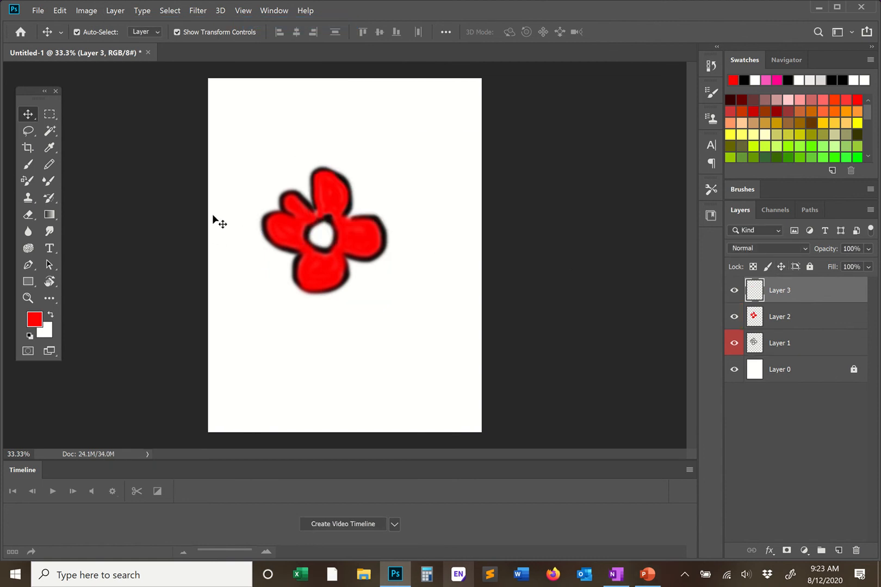
Reset to the default black foreground and, with a 75 px Soft Round brush, dab rows of dots on all five petals on Layer 3
{"action": "key", "text": "b"}
{"action": "right_click", "coordinate": [312, 239]}
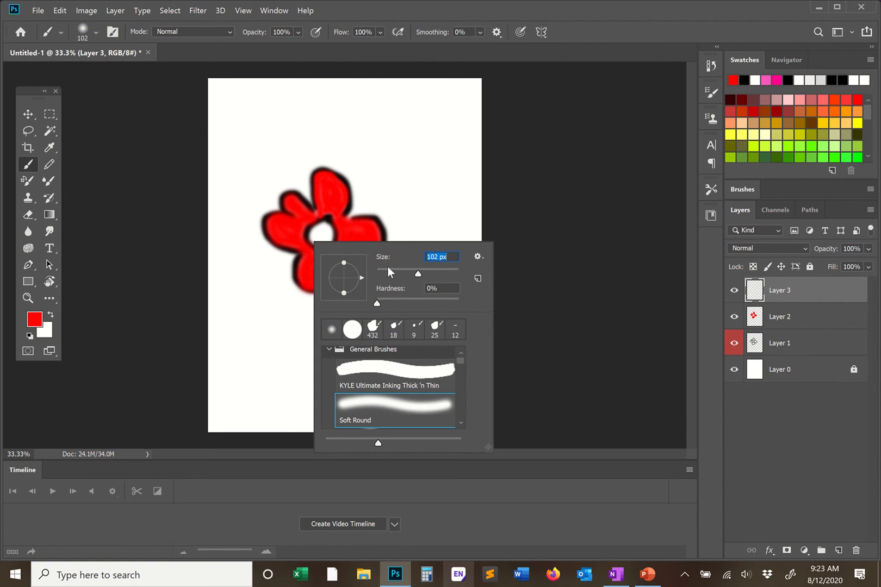
{"action": "left_click", "coordinate": [407, 270]}
{"action": "left_click", "coordinate": [30, 335]}
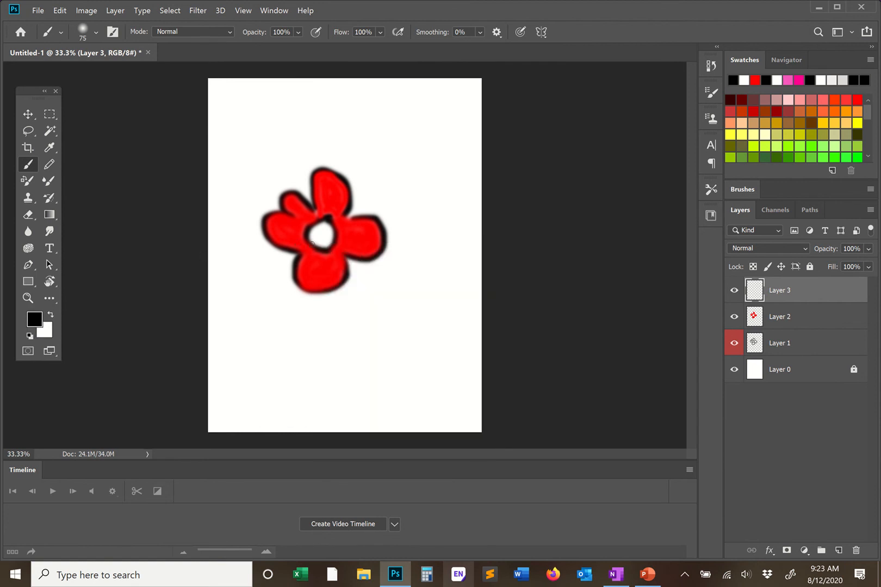
{"action": "left_click", "coordinate": [302, 243]}
{"action": "left_click", "coordinate": [295, 243]}
{"action": "left_click", "coordinate": [281, 233]}
{"action": "left_click", "coordinate": [297, 212]}
{"action": "left_click", "coordinate": [292, 205]}
{"action": "left_click", "coordinate": [303, 214]}
{"action": "left_click", "coordinate": [324, 210]}
{"action": "left_click", "coordinate": [320, 204]}
{"action": "left_click", "coordinate": [320, 196]}
{"action": "left_click", "coordinate": [320, 188]}
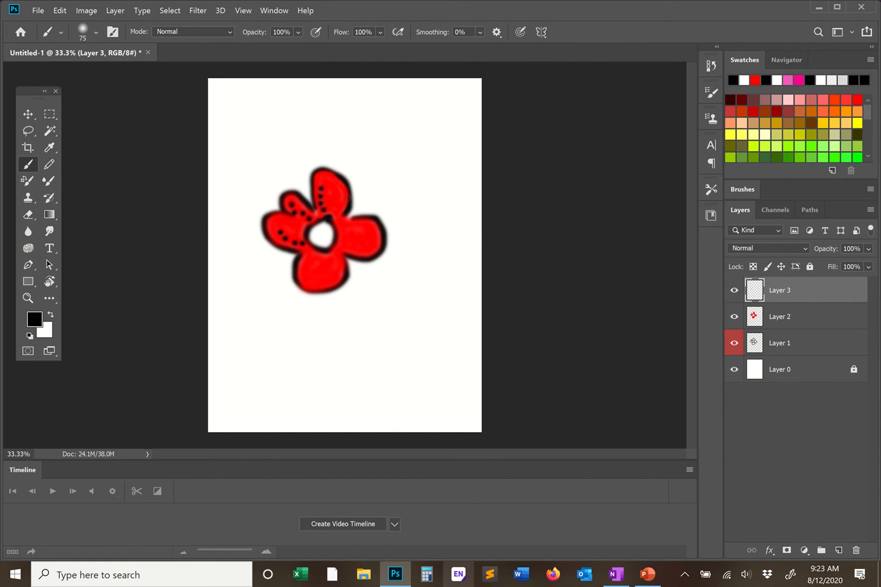
{"action": "left_click", "coordinate": [345, 225]}
{"action": "left_click", "coordinate": [361, 225]}
{"action": "left_click", "coordinate": [364, 227]}
{"action": "left_click", "coordinate": [377, 233]}
{"action": "left_click", "coordinate": [336, 254]}
{"action": "left_click", "coordinate": [337, 264]}
{"action": "left_click", "coordinate": [335, 276]}
{"action": "left_click", "coordinate": [326, 283]}
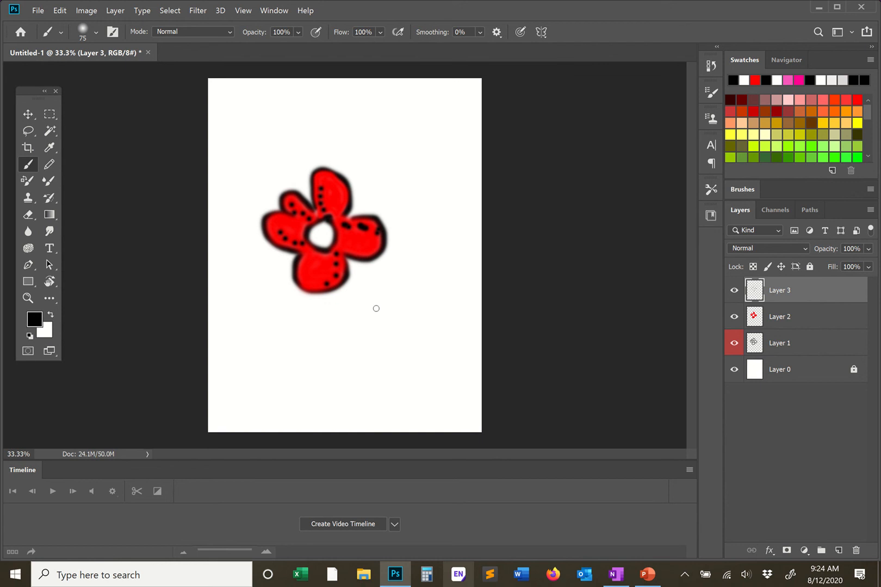
Create another new layer with the default settings and place it between Layer 3 and Layer 2
{"action": "left_click", "coordinate": [27, 114]}
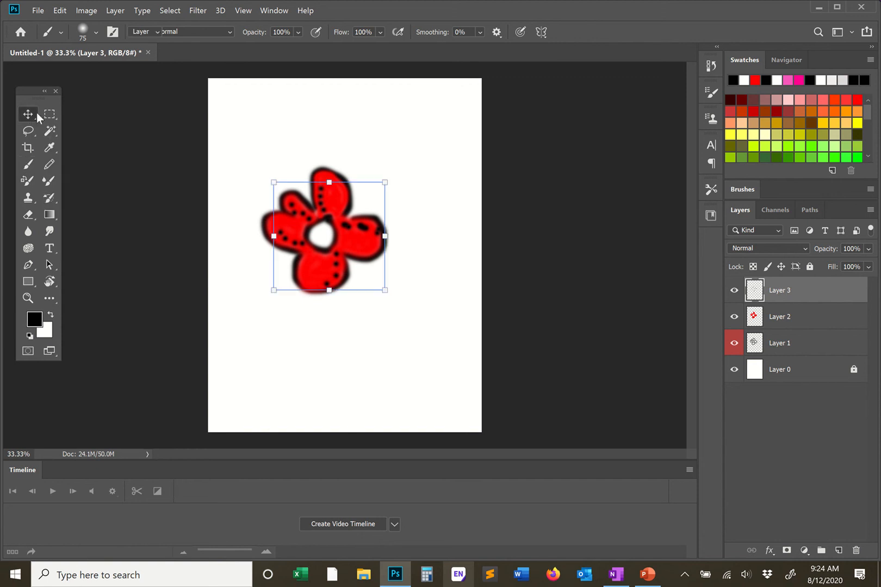
{"action": "left_click", "coordinate": [353, 111]}
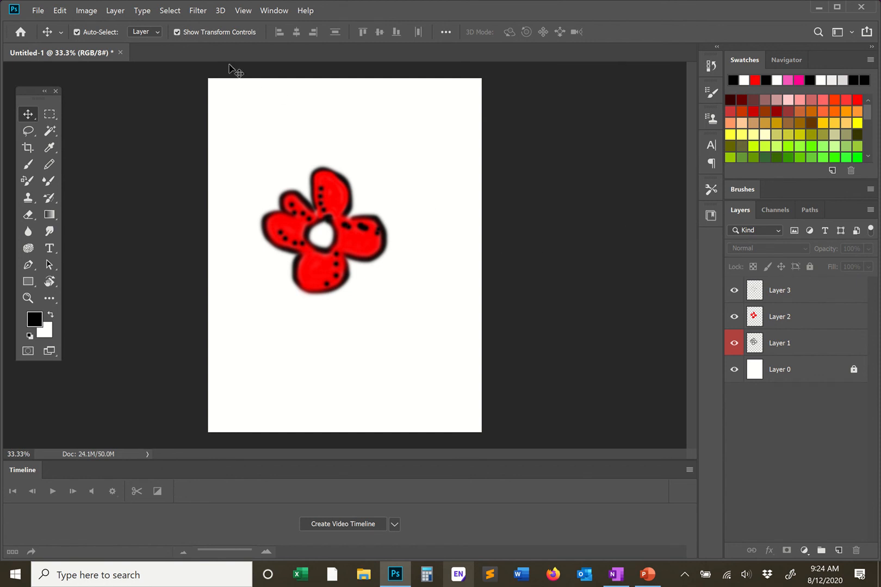
{"action": "left_click", "coordinate": [115, 10]}
{"action": "mouse_move", "coordinate": [231, 24]}
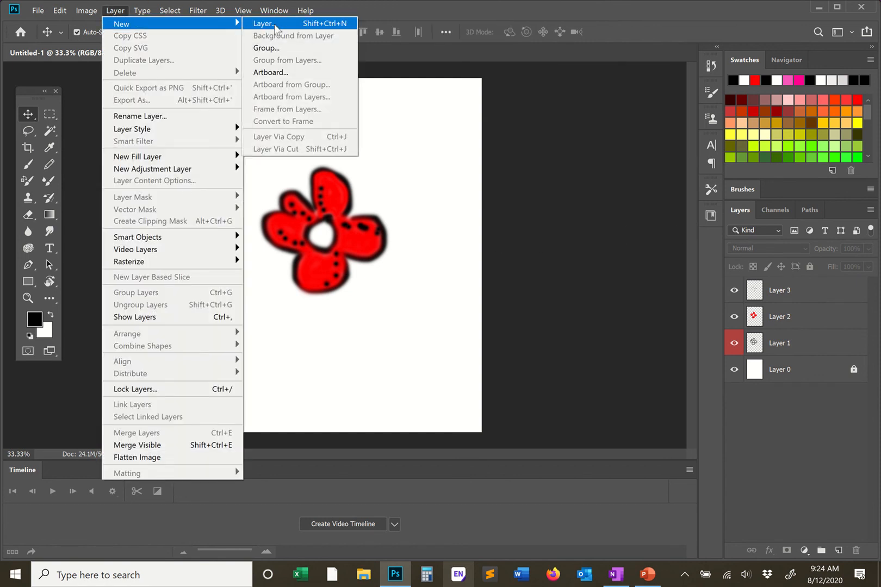
{"action": "left_click", "coordinate": [264, 24]}
{"action": "left_click", "coordinate": [544, 162]}
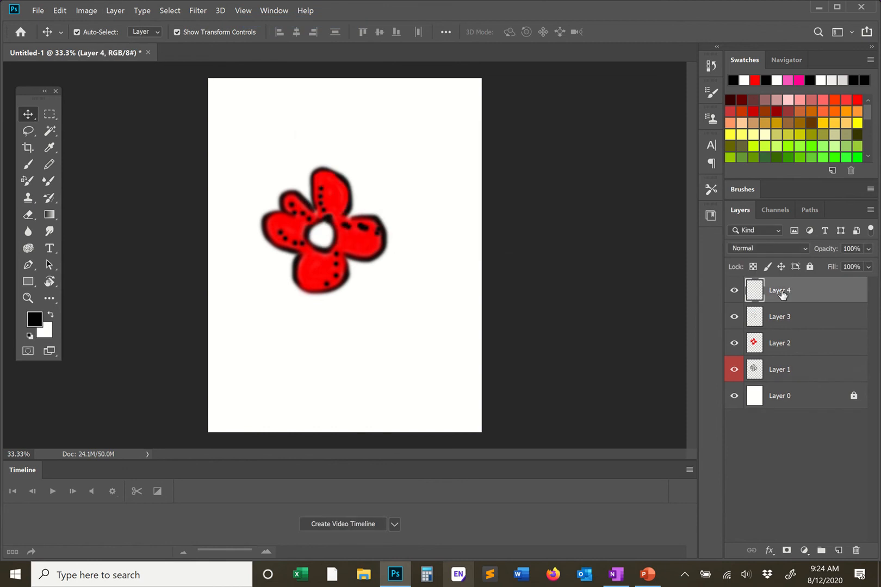
{"action": "left_click_drag", "start_coordinate": [782, 294], "coordinate": [783, 329]}
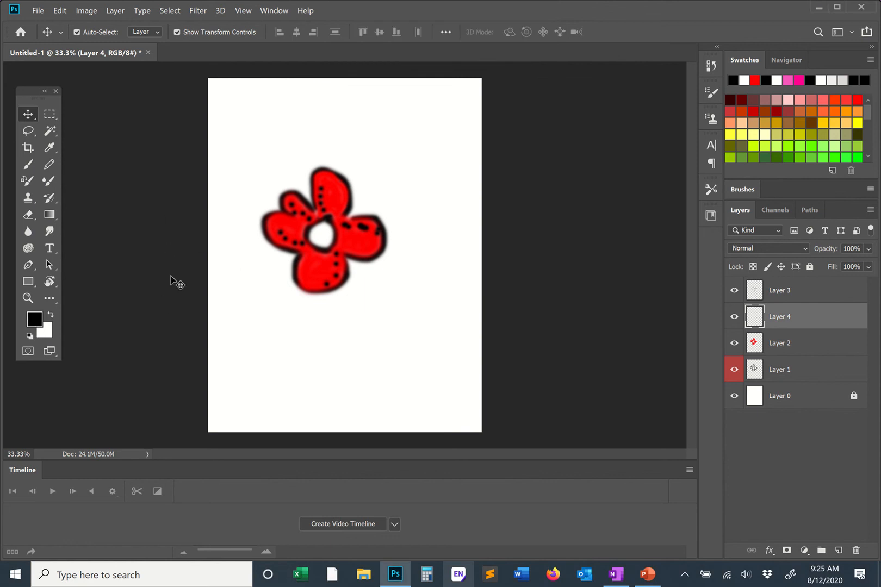
Set the foreground colour to bright pink, hex ff03bb
{"action": "left_click", "coordinate": [35, 319]}
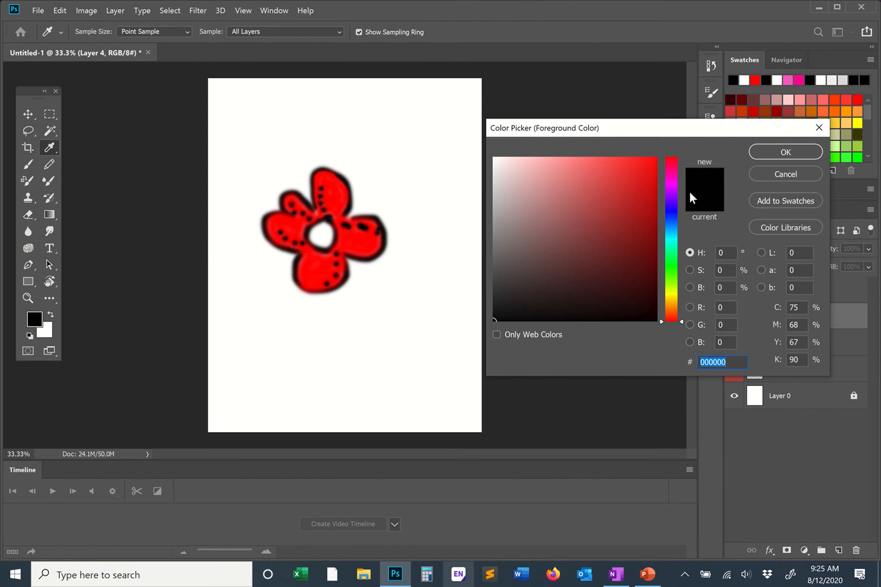
{"action": "left_click", "coordinate": [670, 178]}
{"action": "left_click", "coordinate": [655, 159]}
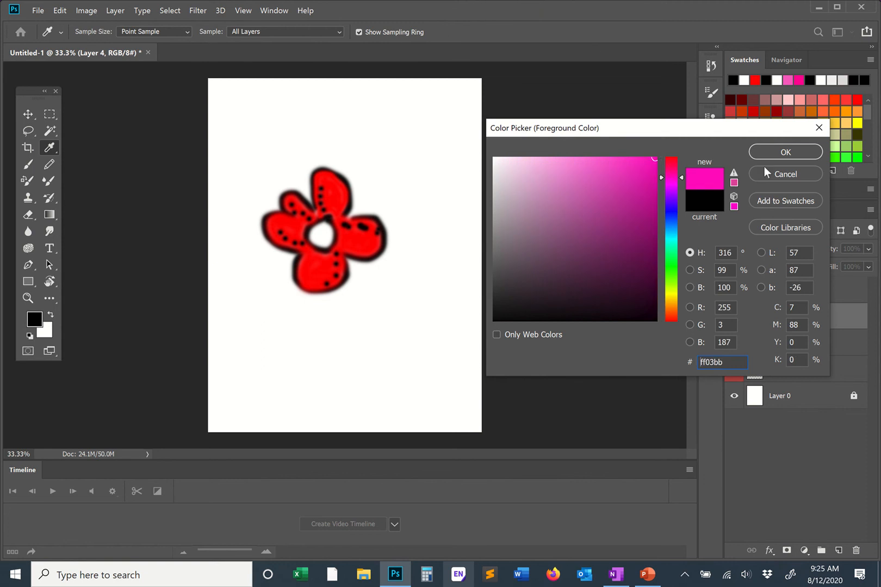
{"action": "left_click", "coordinate": [771, 151]}
{"action": "key", "text": "v"}
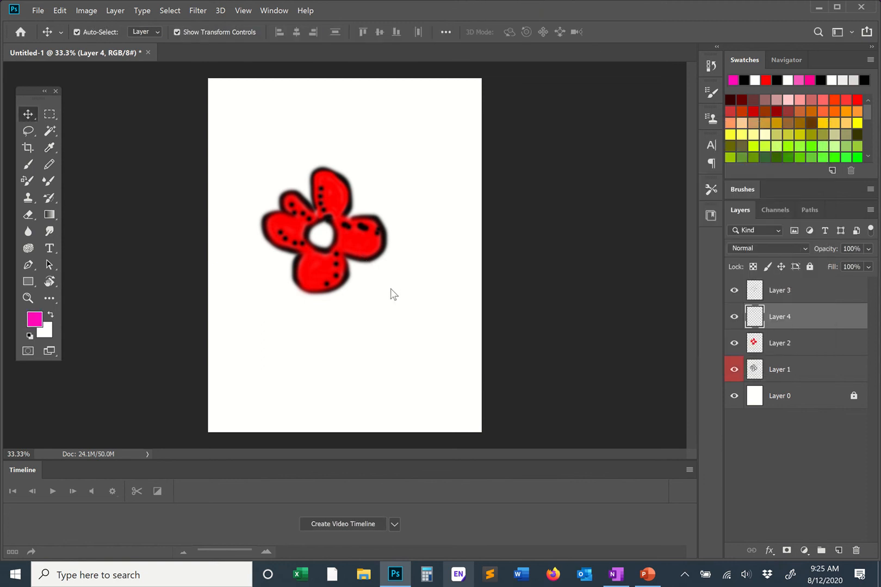
Paint pink over part of each of the five petals on Layer 4 with a 174 px Soft Round brush
{"action": "right_click", "coordinate": [389, 289]}
{"action": "key", "text": "Escape"}
{"action": "key", "text": "b"}
{"action": "right_click", "coordinate": [395, 267]}
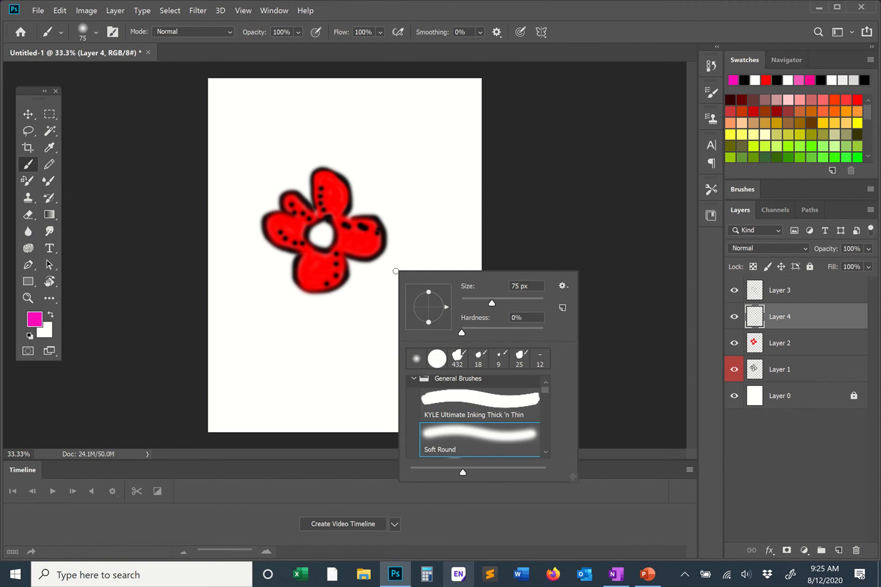
{"action": "left_click", "coordinate": [516, 303]}
{"action": "key", "text": "Return"}
{"action": "mouse_move", "coordinate": [318, 264]}
{"action": "left_mouse_down"}
{"action": "mouse_move", "coordinate": [308, 281]}
{"action": "mouse_move", "coordinate": [327, 261]}
{"action": "mouse_move", "coordinate": [314, 279]}
{"action": "mouse_move", "coordinate": [291, 223]}
{"action": "mouse_move", "coordinate": [306, 237]}
{"action": "mouse_move", "coordinate": [283, 223]}
{"action": "mouse_move", "coordinate": [301, 229]}
{"action": "mouse_move", "coordinate": [313, 217]}
{"action": "mouse_move", "coordinate": [294, 202]}
{"action": "mouse_move", "coordinate": [351, 203]}
{"action": "mouse_move", "coordinate": [328, 212]}
{"action": "mouse_move", "coordinate": [336, 181]}
{"action": "mouse_move", "coordinate": [334, 234]}
{"action": "mouse_move", "coordinate": [373, 247]}
{"action": "mouse_move", "coordinate": [340, 244]}
{"action": "mouse_move", "coordinate": [359, 244]}
{"action": "left_mouse_up"}
{"action": "left_click", "coordinate": [27, 114]}
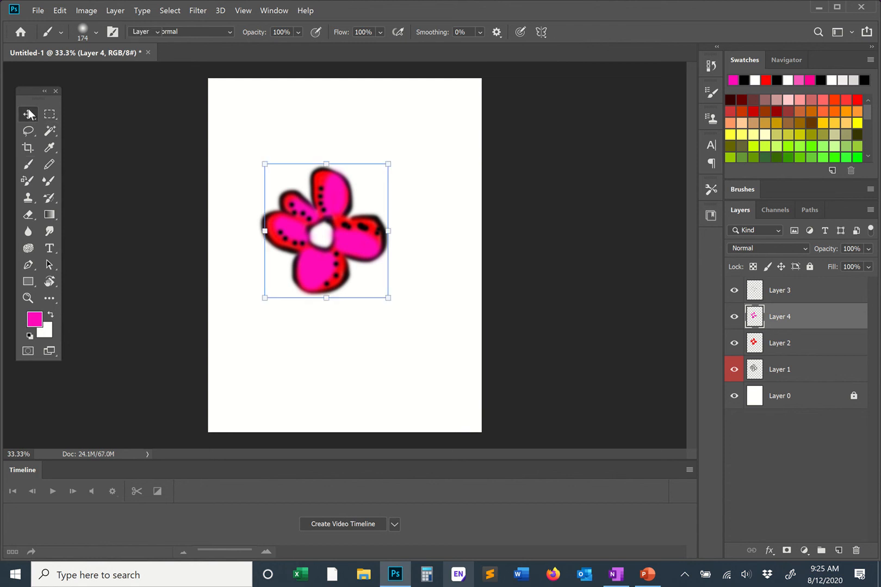
Select Layer 3, Layer 4 and Layer 2 in turn to see what each contains, and return to Layer 4
{"action": "mouse_move", "coordinate": [394, 21]}
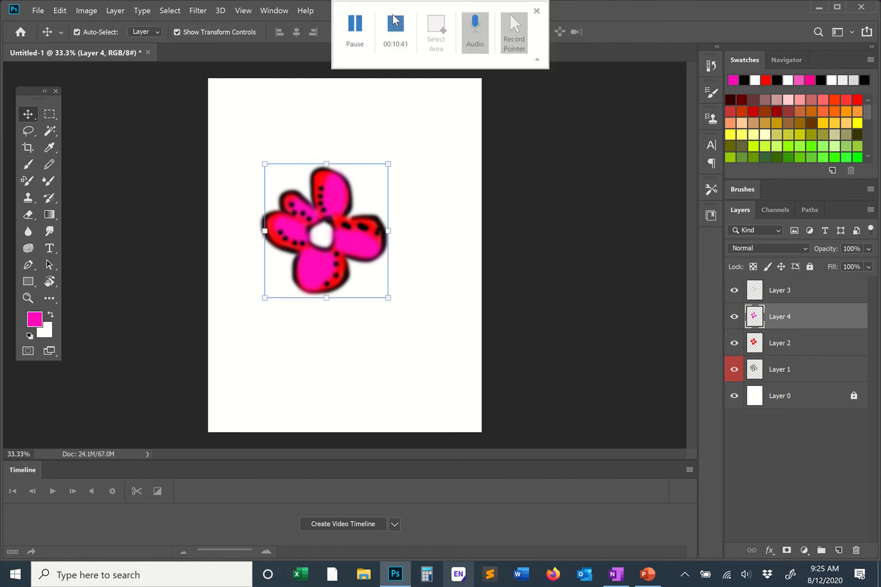
{"action": "left_click", "coordinate": [798, 295]}
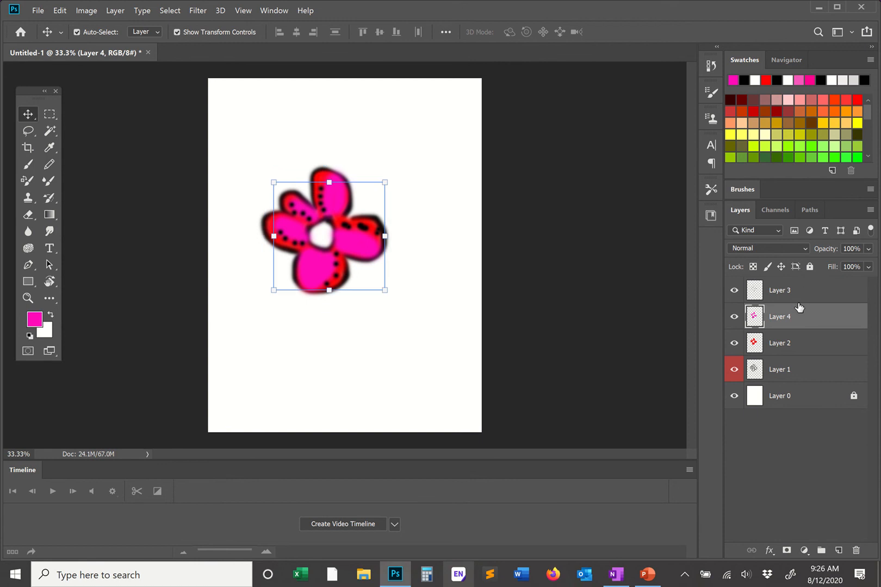
{"action": "left_click", "coordinate": [798, 319]}
{"action": "left_click", "coordinate": [796, 342]}
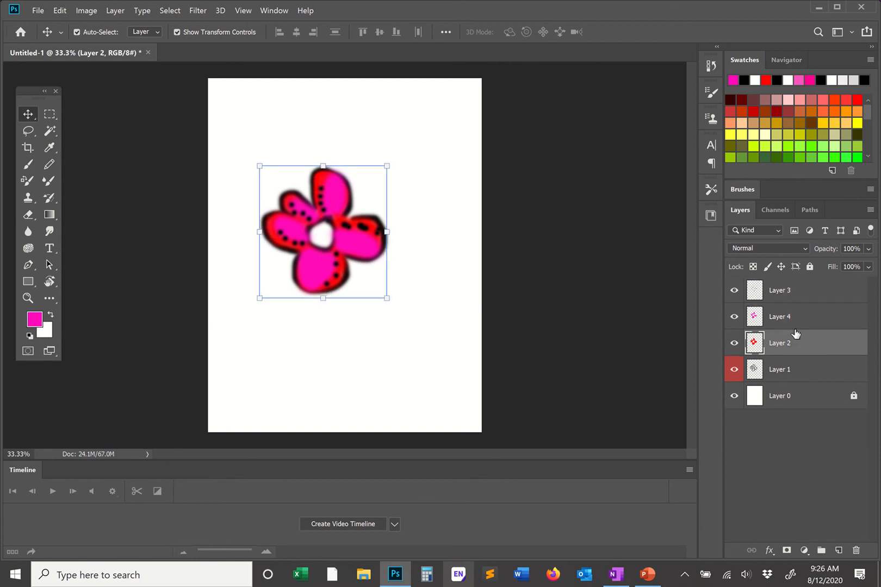
{"action": "left_click", "coordinate": [789, 315]}
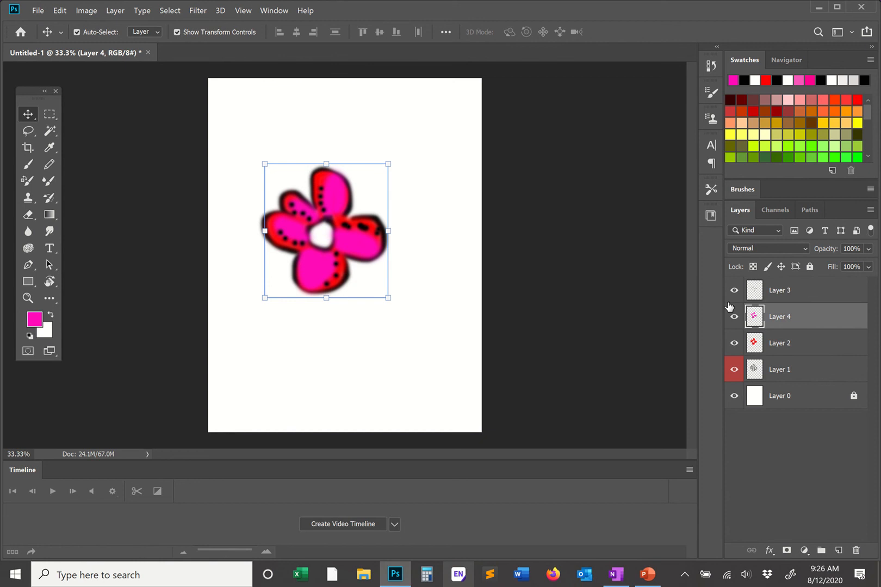
Hide and show Layer 4 repeatedly to compare the flower with and without the pink, leaving the layer visible
{"action": "left_click", "coordinate": [733, 320]}
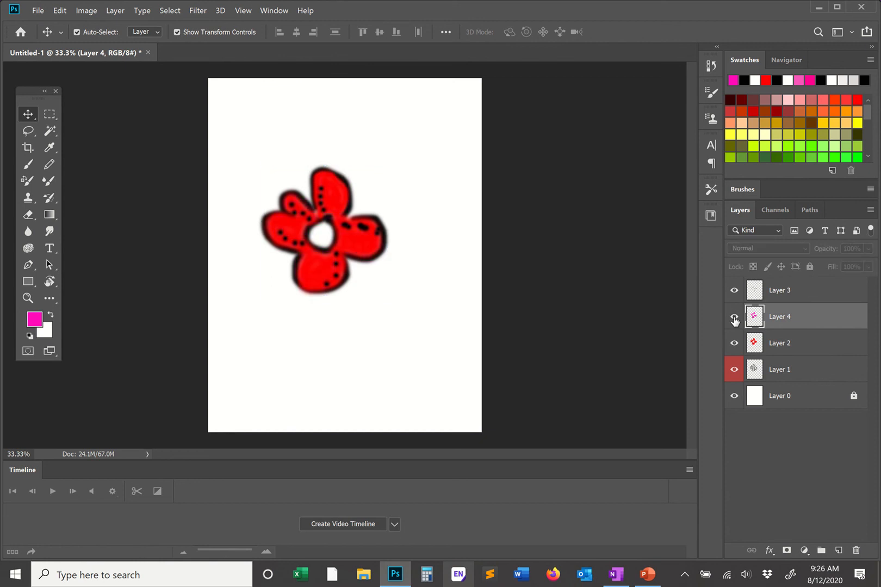
{"action": "left_click", "coordinate": [734, 320]}
{"action": "left_click", "coordinate": [734, 320]}
{"action": "left_click", "coordinate": [734, 320]}
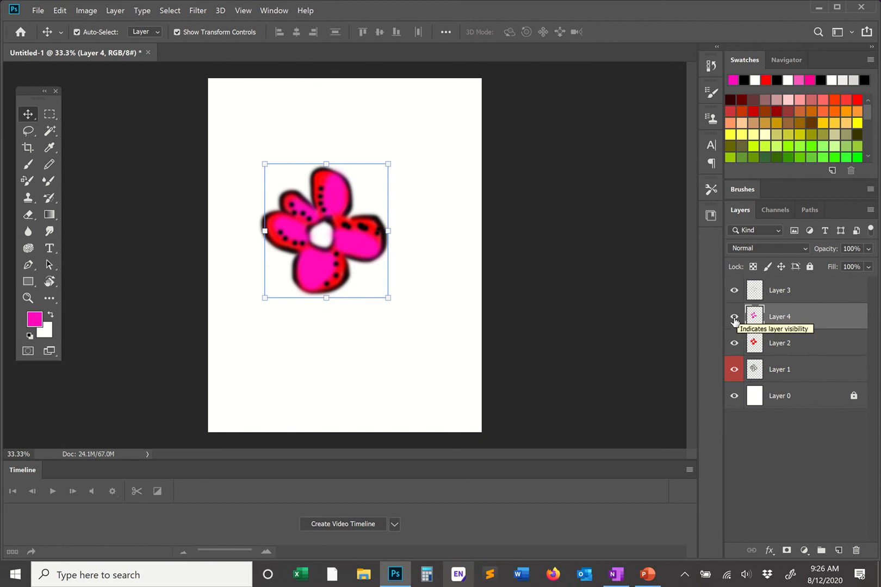
{"action": "left_click", "coordinate": [734, 319]}
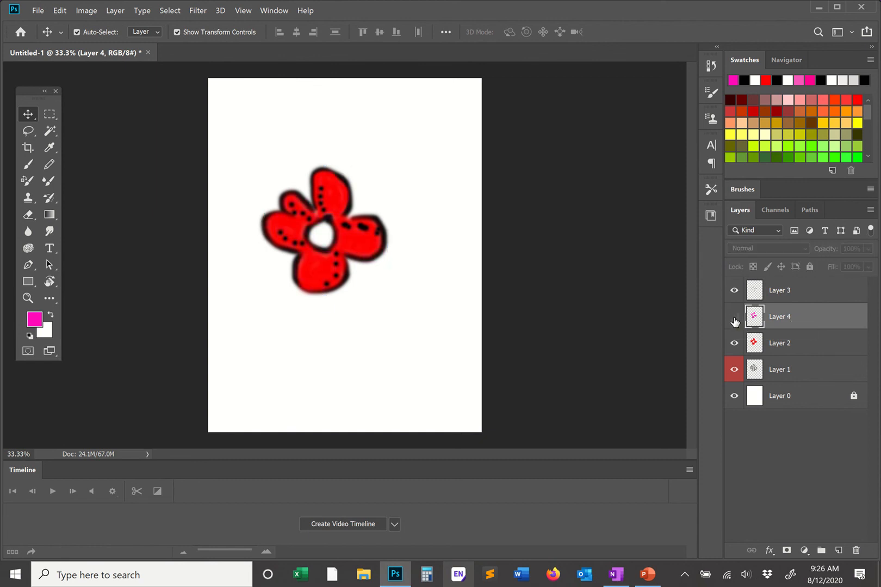
{"action": "left_click", "coordinate": [733, 320]}
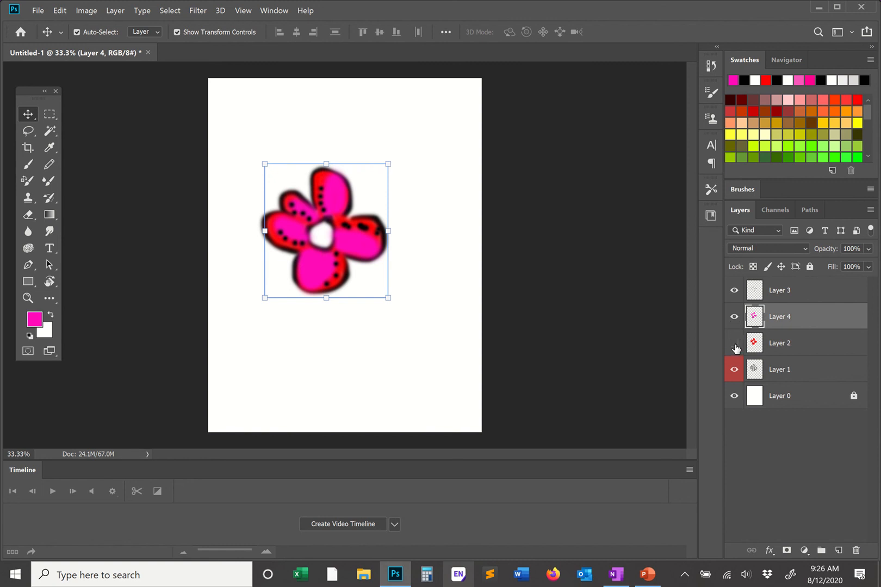
Toggle the visibility of Layer 2 and Layer 3 off and on to check each layer's contribution to the flower
{"action": "left_click", "coordinate": [734, 345]}
{"action": "left_click", "coordinate": [733, 343]}
{"action": "left_click", "coordinate": [734, 291]}
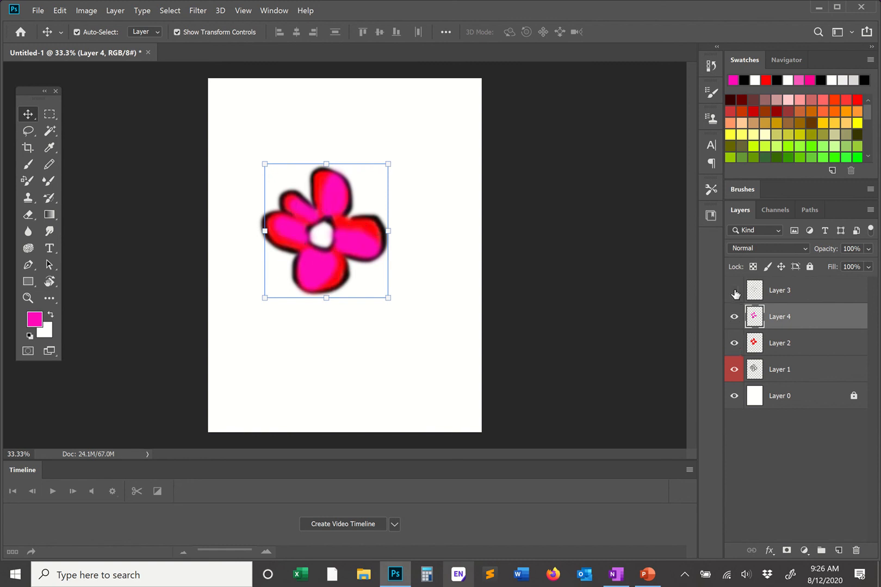
{"action": "left_click", "coordinate": [734, 292]}
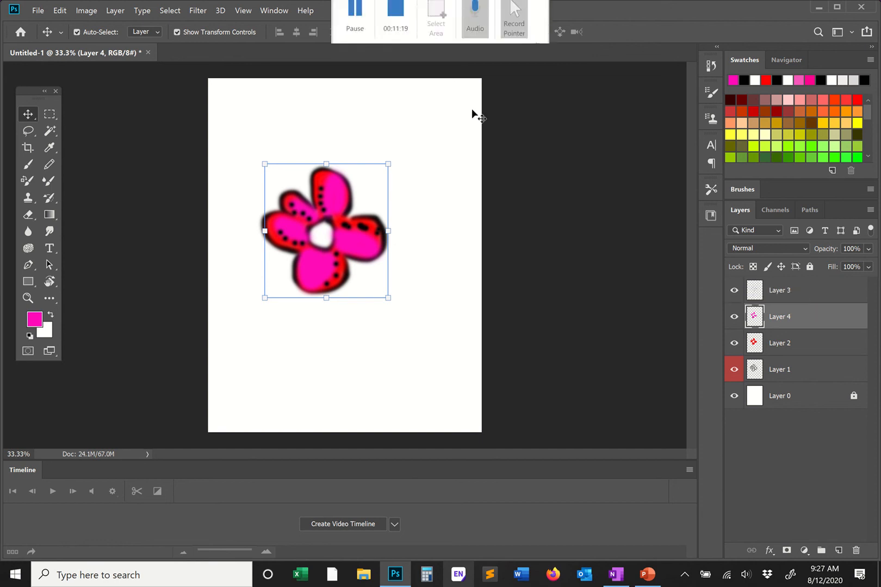
Lower the opacity of Layer 4 to 55%
{"action": "left_click", "coordinate": [802, 341]}
{"action": "left_click", "coordinate": [799, 317]}
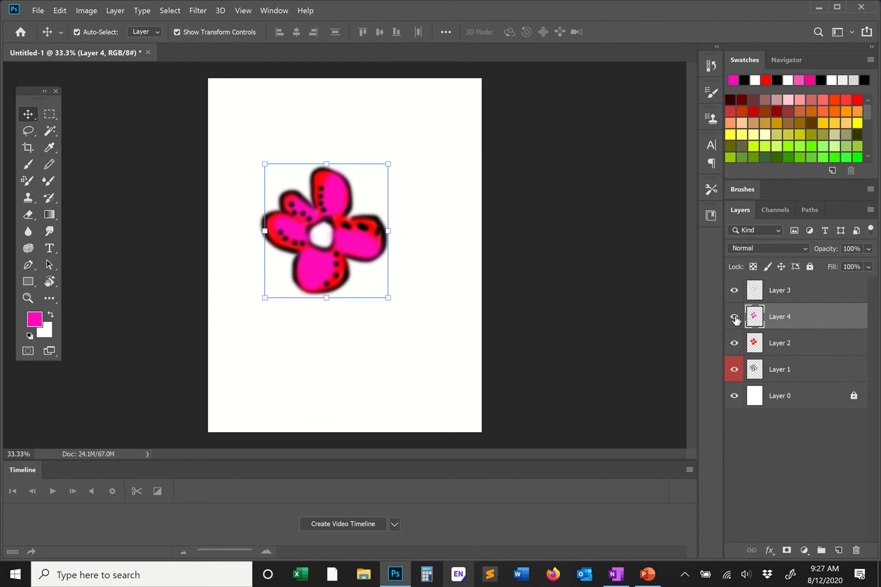
{"action": "left_click", "coordinate": [868, 250]}
{"action": "mouse_move", "coordinate": [835, 262]}
{"action": "left_mouse_down"}
{"action": "mouse_move", "coordinate": [798, 261]}
{"action": "mouse_move", "coordinate": [833, 263]}
{"action": "left_mouse_up"}
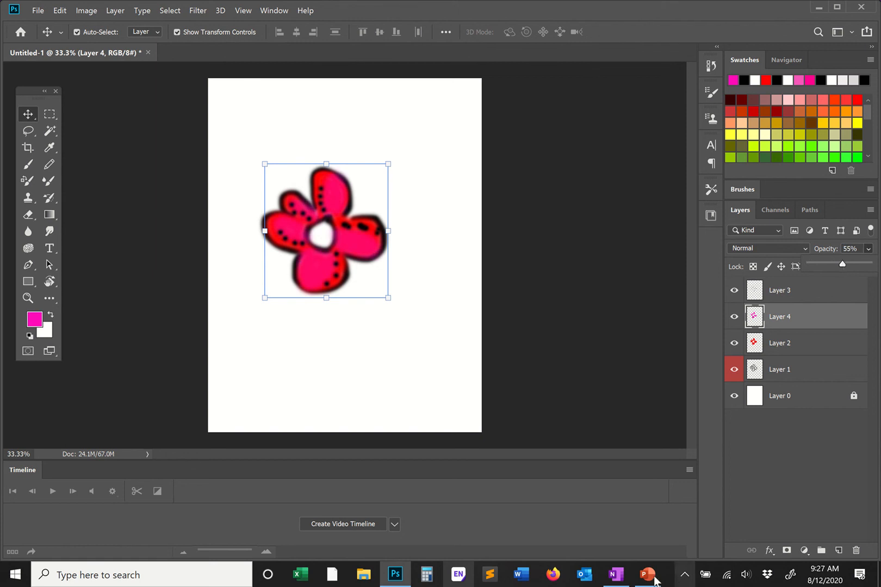
Switch to OneNote and annotate the layer diagram in black ink with "50%" pointing to layer 2 and arrows from layer 3 down to layer 1
{"action": "left_click", "coordinate": [616, 574]}
{"action": "scroll", "coordinate": [489, 348], "scroll_direction": "down", "scroll_amount": 5}
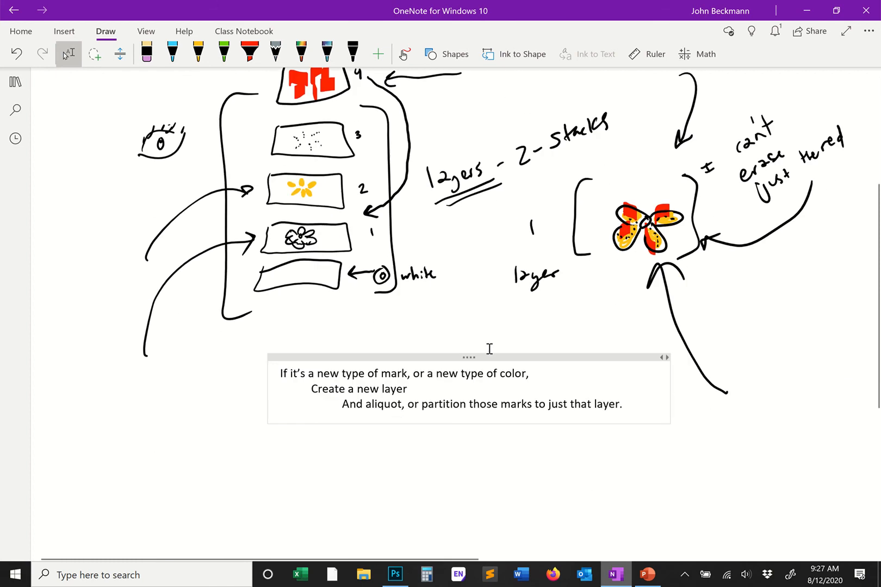
{"action": "left_click", "coordinate": [353, 52]}
{"action": "left_click_drag", "start_coordinate": [145, 187], "coordinate": [246, 197]}
{"action": "mouse_move", "coordinate": [112, 193]}
{"action": "left_mouse_down"}
{"action": "mouse_move", "coordinate": [98, 215]}
{"action": "mouse_move", "coordinate": [117, 189]}
{"action": "left_mouse_up"}
{"action": "left_click_drag", "start_coordinate": [125, 175], "coordinate": [126, 186]}
{"action": "left_click_drag", "start_coordinate": [134, 186], "coordinate": [133, 187]}
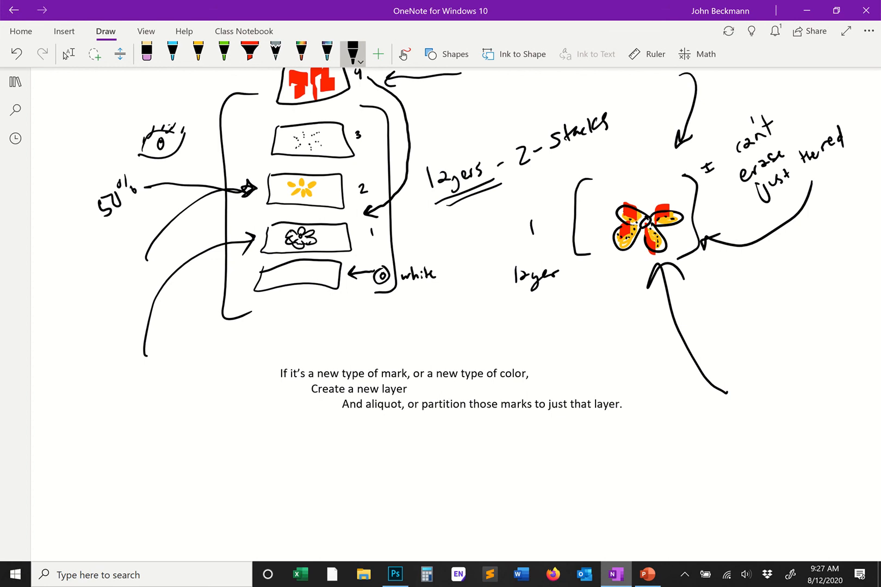
{"action": "left_click_drag", "start_coordinate": [264, 143], "coordinate": [295, 179]}
{"action": "left_click", "coordinate": [68, 53]}
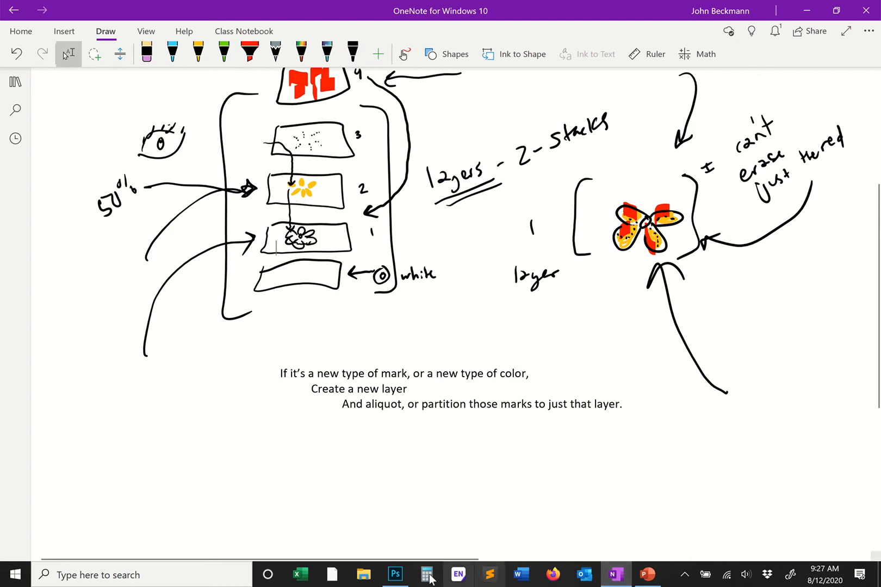
Return to Photoshop and set the opacity of Layer 4 to 70%
{"action": "left_click", "coordinate": [395, 574]}
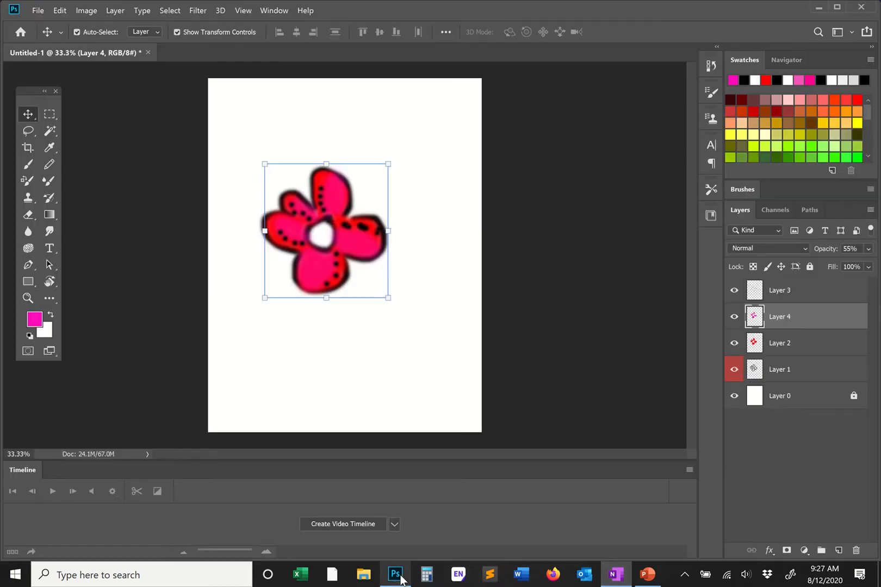
{"action": "left_click", "coordinate": [868, 249]}
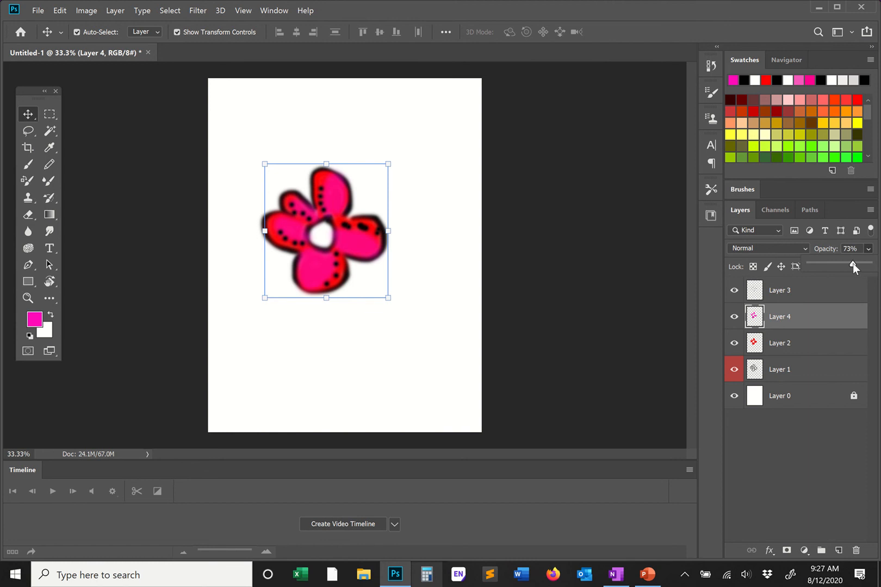
{"action": "left_click_drag", "start_coordinate": [855, 261], "coordinate": [876, 262]}
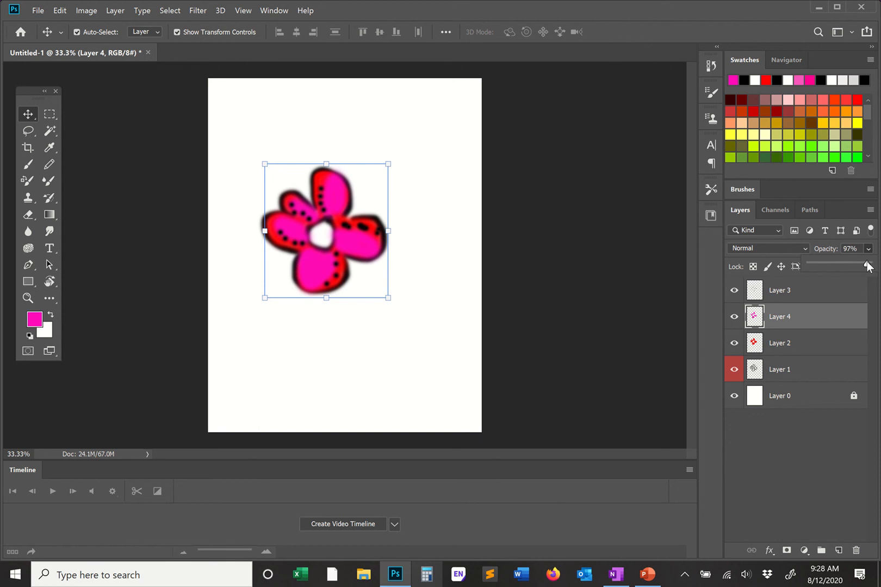
{"action": "left_click_drag", "start_coordinate": [856, 264], "coordinate": [854, 264]}
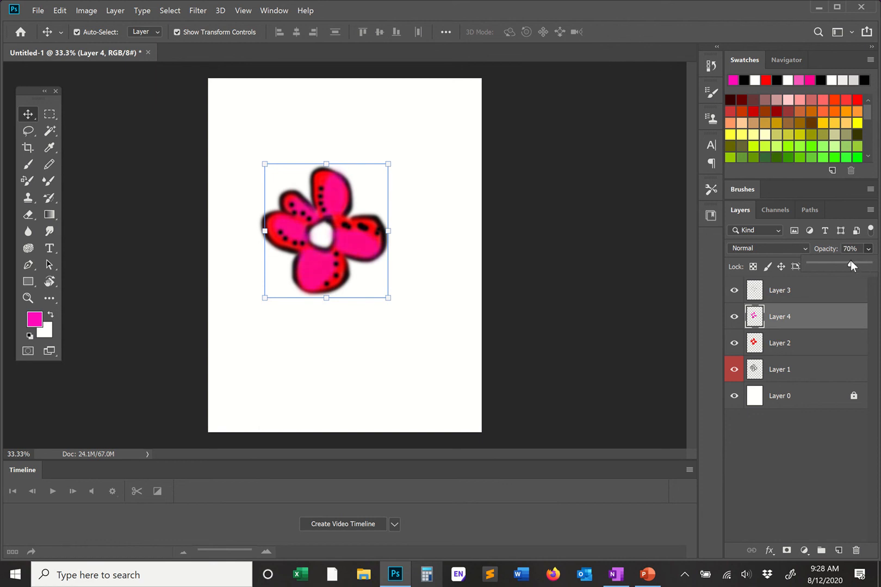
{"action": "left_click", "coordinate": [557, 247]}
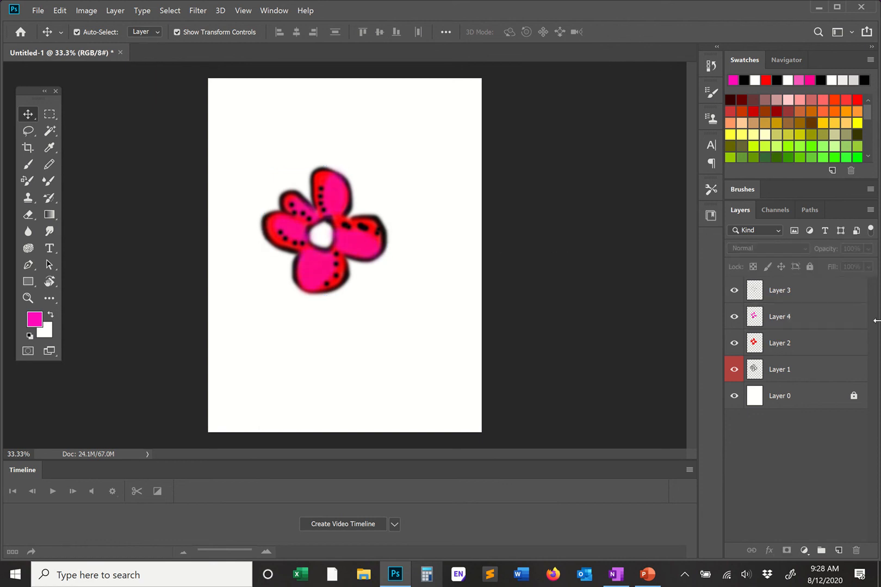
{"action": "left_click", "coordinate": [817, 320]}
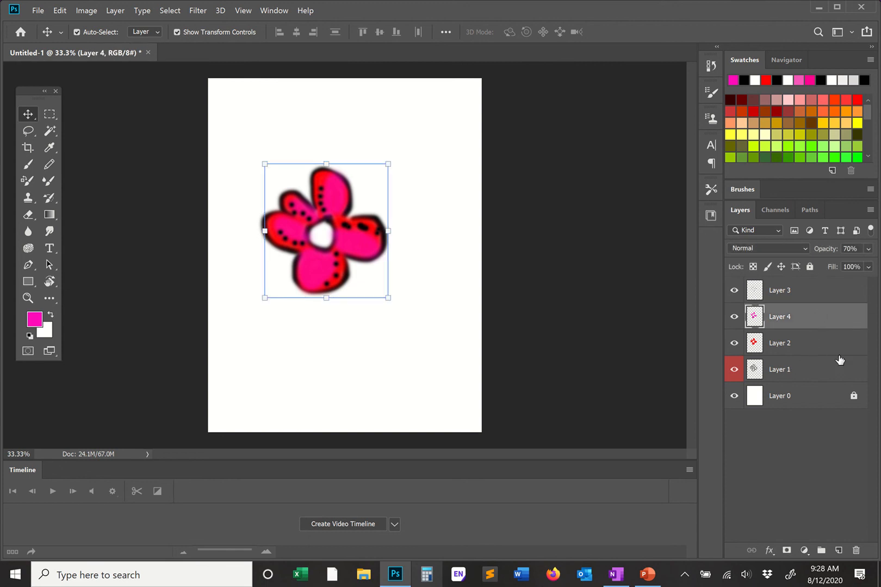
{"action": "mouse_move", "coordinate": [792, 371]}
{"action": "left_mouse_down"}
{"action": "mouse_move", "coordinate": [786, 309]}
{"action": "mouse_move", "coordinate": [782, 378]}
{"action": "left_mouse_up"}
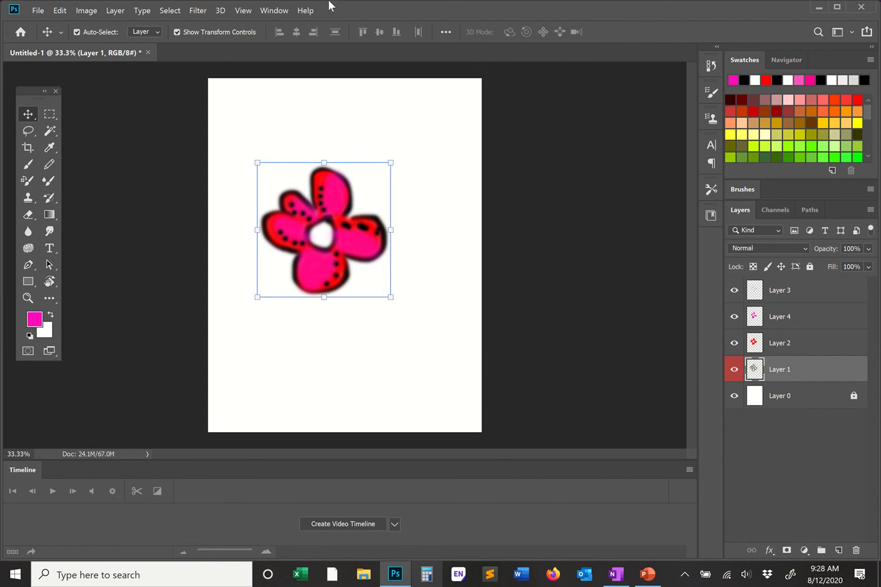
{"action": "mouse_move", "coordinate": [354, 14]}
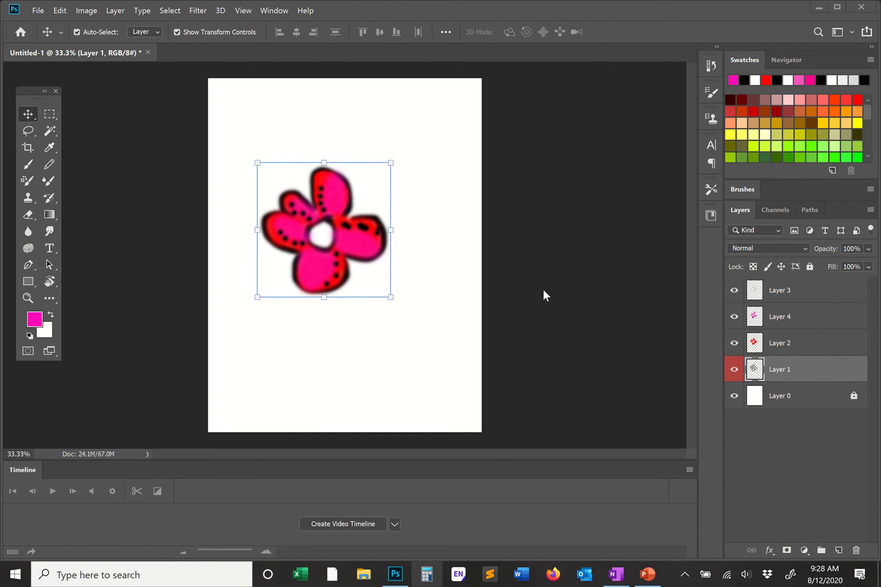
Try erasing the pink from the flower's right petal on Layer 4 with the 432 px Eraser, and undo both erasures
{"action": "left_click", "coordinate": [816, 326]}
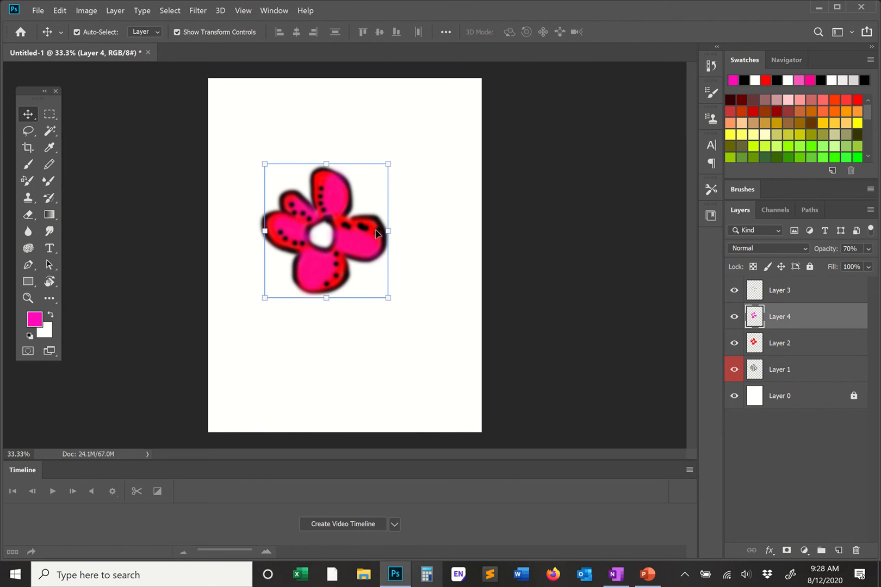
{"action": "key", "text": "e"}
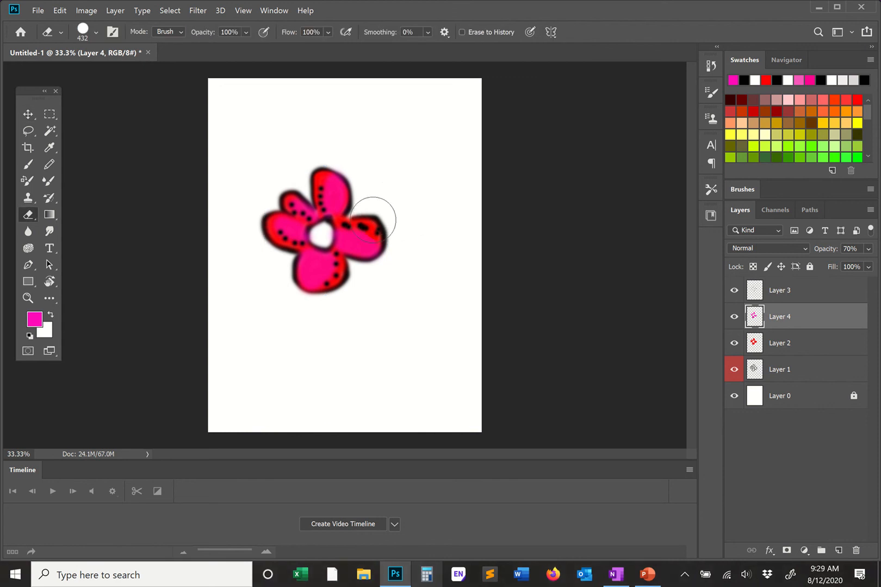
{"action": "mouse_move", "coordinate": [376, 218]}
{"action": "left_mouse_down"}
{"action": "mouse_move", "coordinate": [387, 244]}
{"action": "mouse_move", "coordinate": [411, 239]}
{"action": "left_mouse_up"}
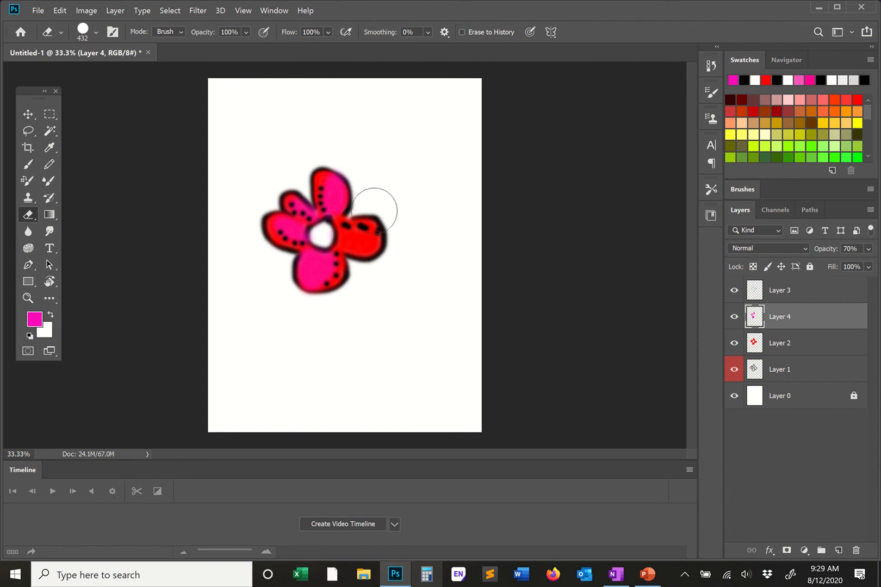
{"action": "key", "text": "ctrl+z"}
{"action": "left_click_drag", "start_coordinate": [374, 211], "coordinate": [369, 235]}
{"action": "key", "text": "ctrl+z"}
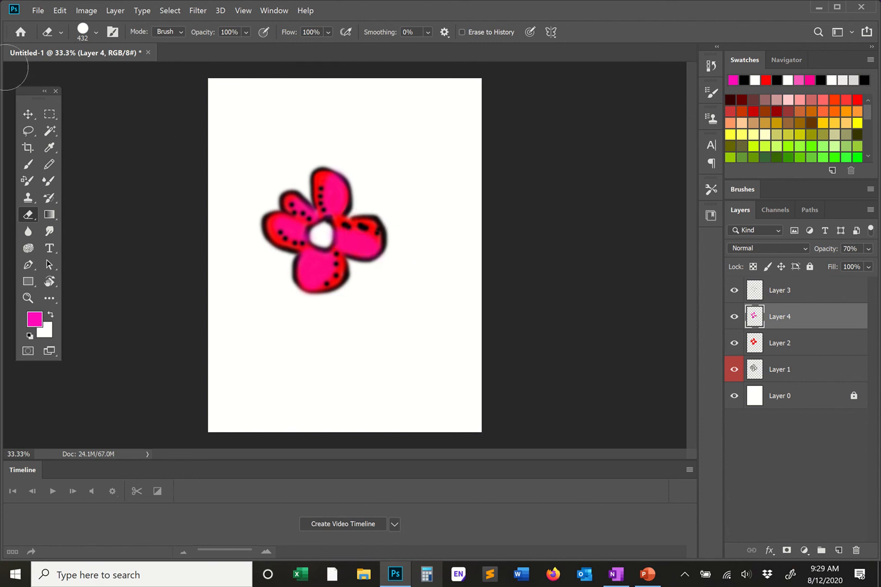
Try erasing the black outline around the petals on Layer 1 with the 432 px Eraser, and undo the erasure
{"action": "left_click", "coordinate": [22, 113]}
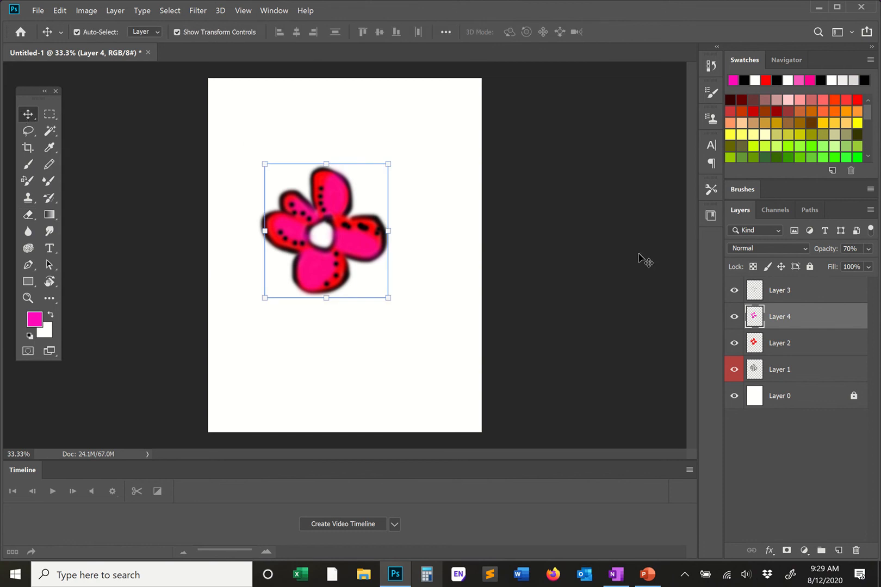
{"action": "left_click", "coordinate": [795, 371]}
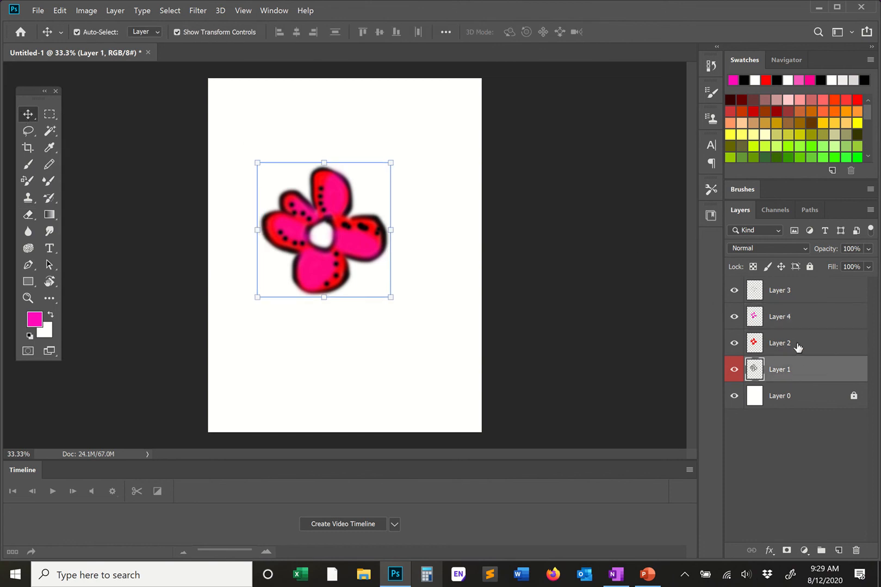
{"action": "key", "text": "e"}
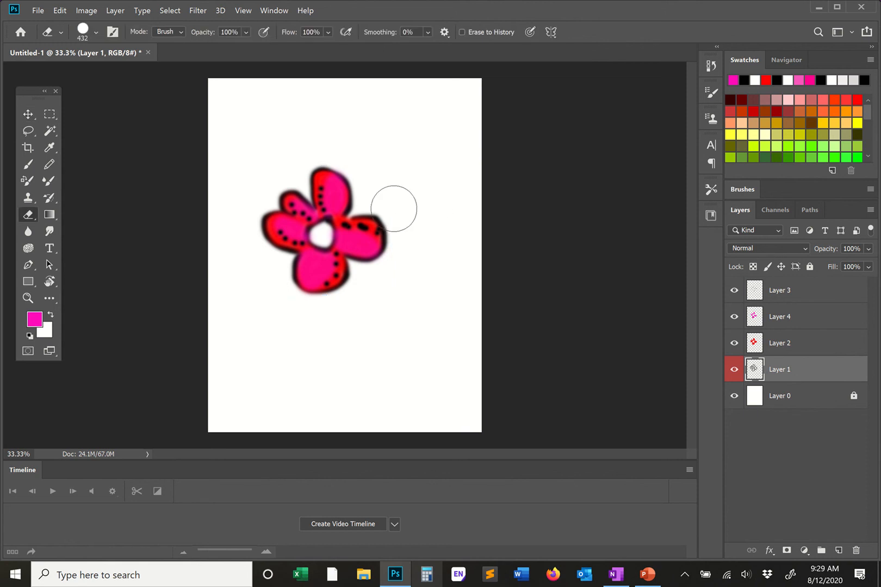
{"action": "mouse_move", "coordinate": [393, 206]}
{"action": "left_mouse_down"}
{"action": "mouse_move", "coordinate": [358, 253]}
{"action": "mouse_move", "coordinate": [291, 265]}
{"action": "mouse_move", "coordinate": [360, 197]}
{"action": "mouse_move", "coordinate": [258, 222]}
{"action": "mouse_move", "coordinate": [352, 204]}
{"action": "left_mouse_up"}
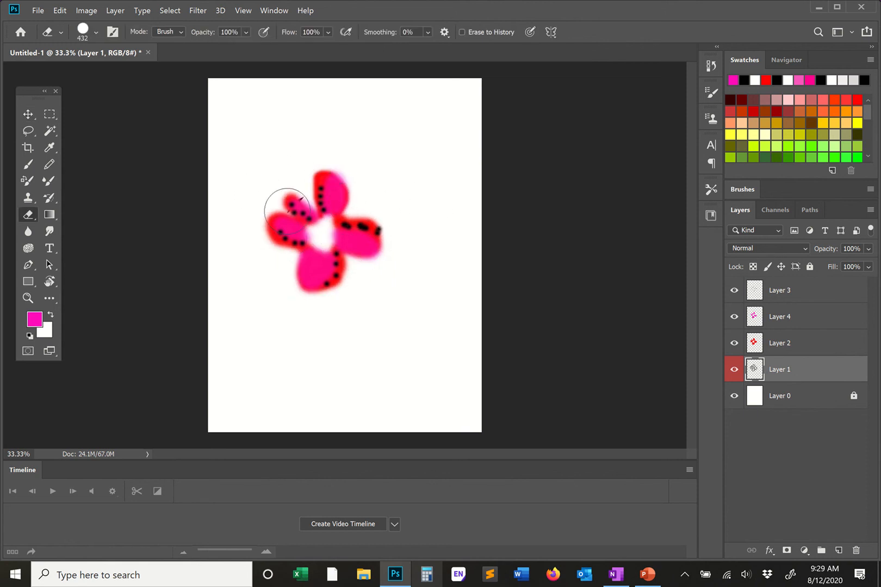
{"action": "key", "text": "ctrl+z"}
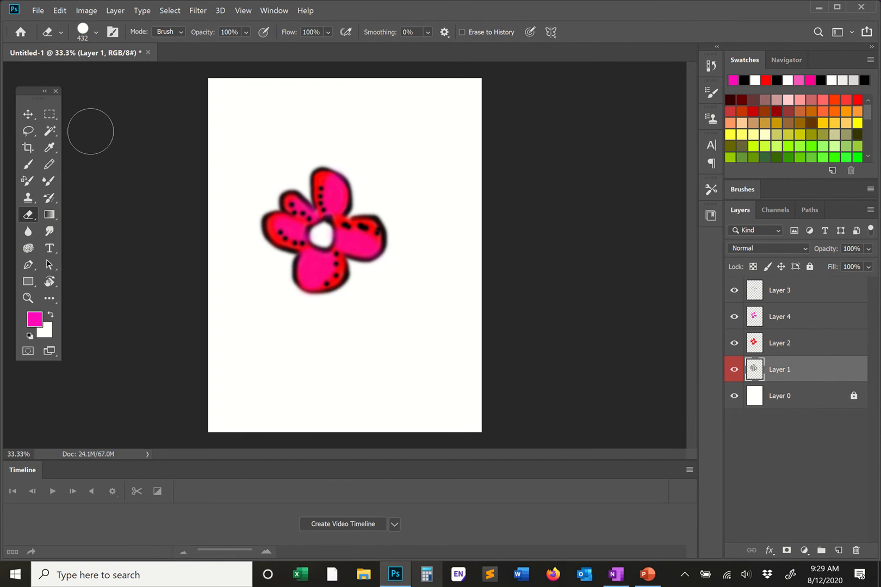
Merge Layer 3, Layer 4, Layer 2 and Layer 1 into a single layer, leaving Layer 0 separate
{"action": "left_click", "coordinate": [20, 113]}
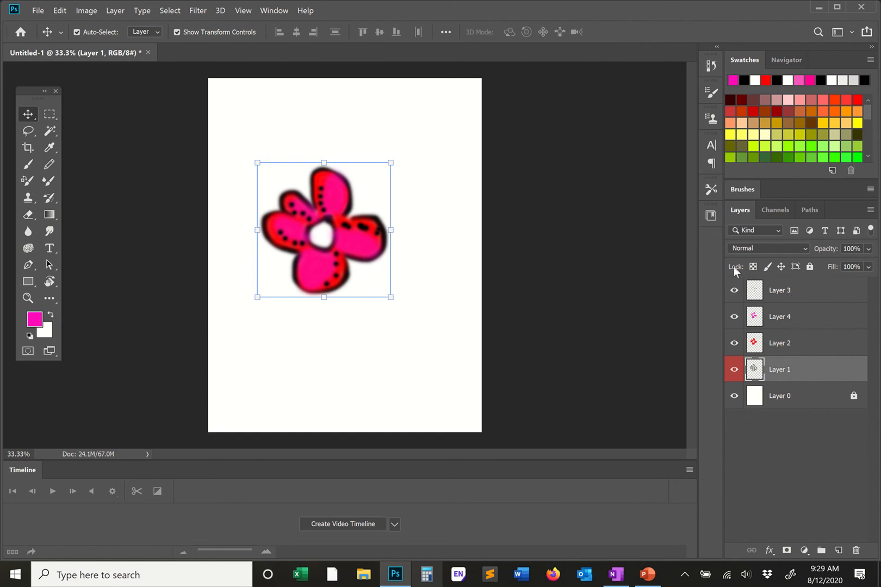
{"action": "left_click", "coordinate": [815, 292]}
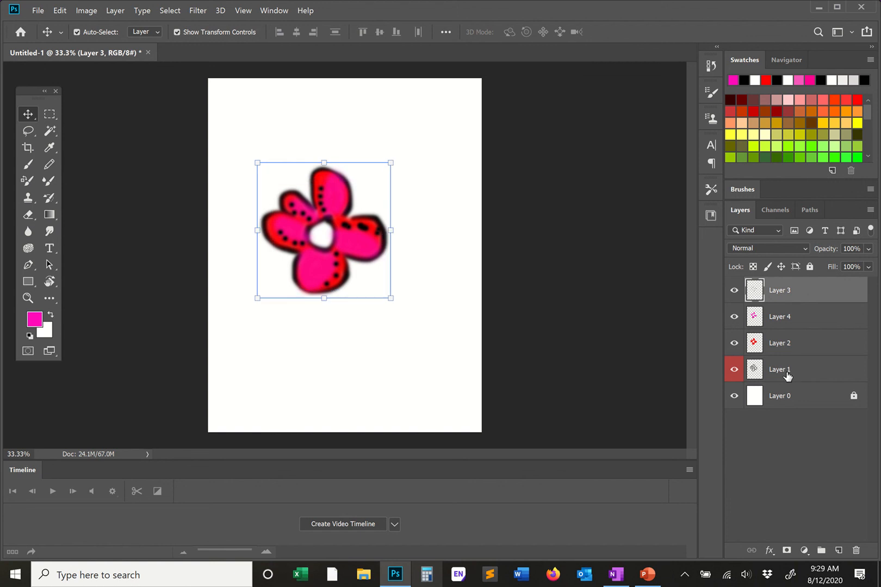
{"action": "left_click", "coordinate": [786, 374], "text": "shift"}
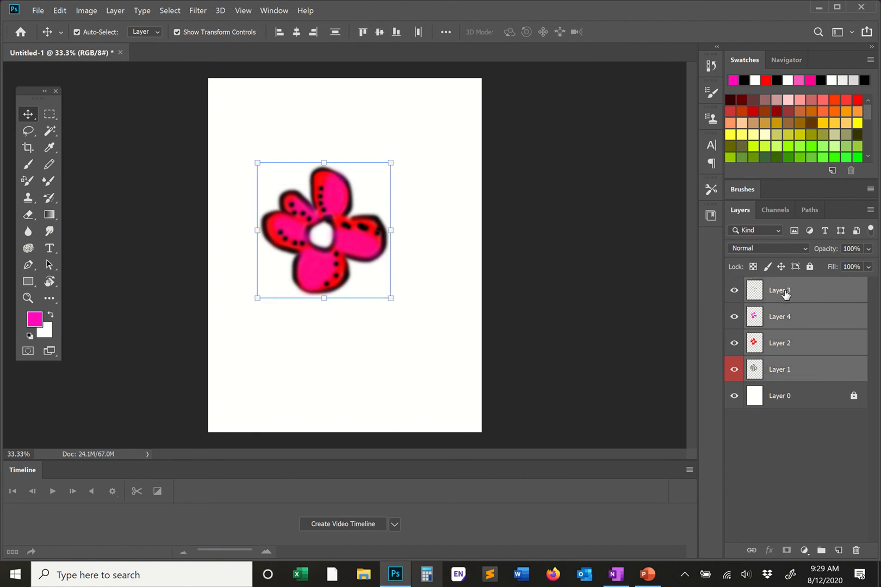
{"action": "left_click", "coordinate": [795, 367]}
{"action": "left_click", "coordinate": [788, 293]}
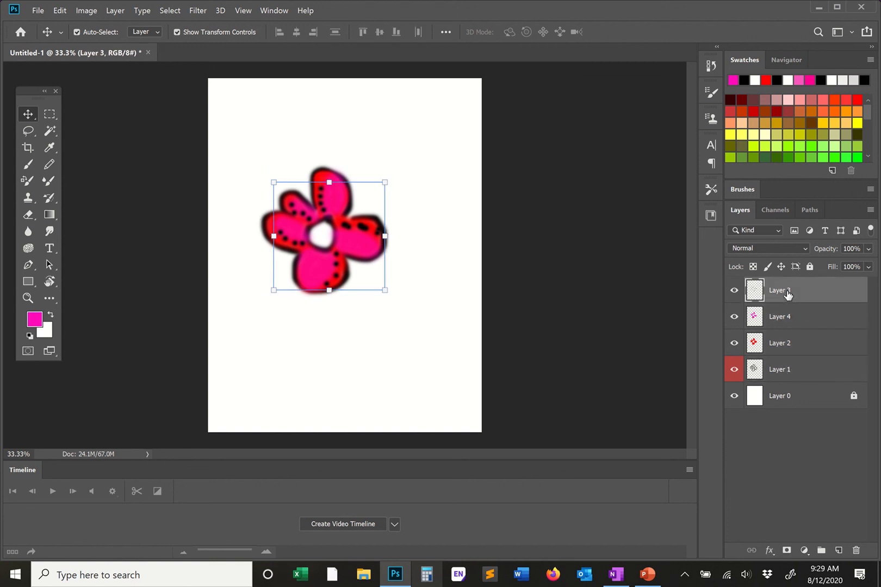
{"action": "left_click", "coordinate": [784, 372], "text": "shift"}
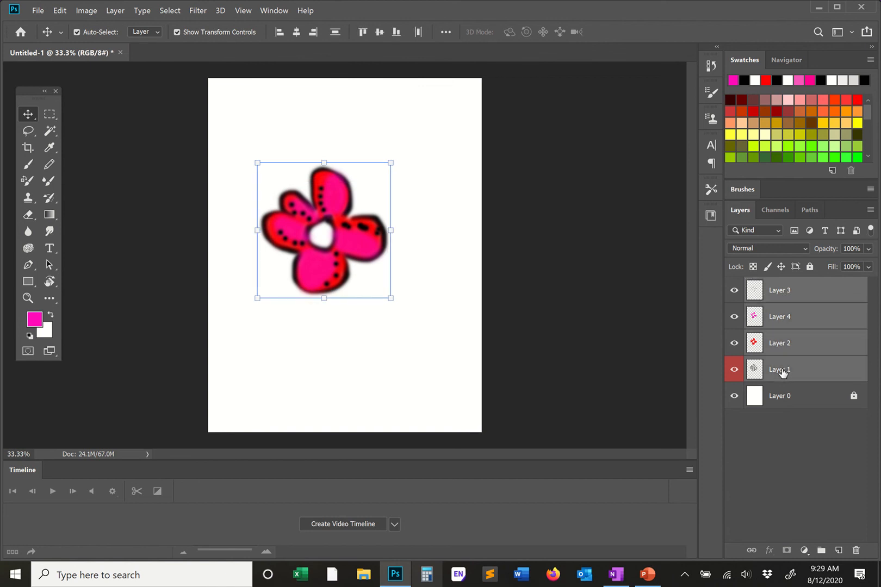
{"action": "right_click", "coordinate": [800, 289]}
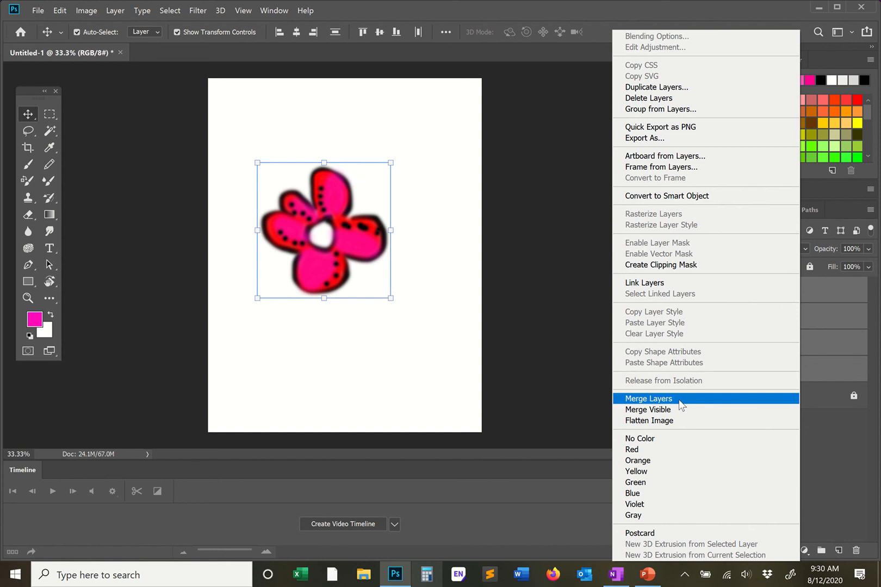
{"action": "left_click", "coordinate": [648, 398]}
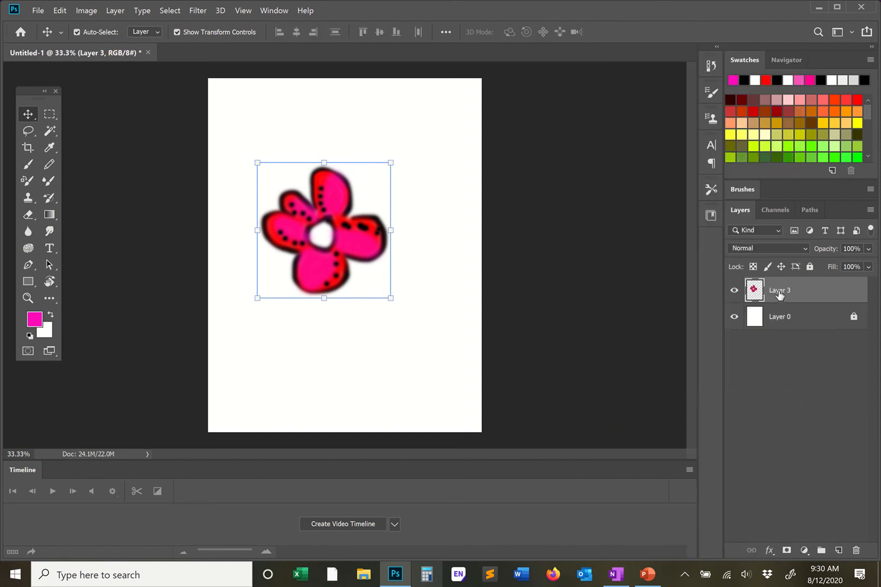
Move the merged flower slightly down and to the right, then switch to OneNote to view the layer diagram and return to Photoshop
{"action": "left_click_drag", "start_coordinate": [276, 232], "coordinate": [297, 258]}
{"action": "left_click", "coordinate": [612, 575]}
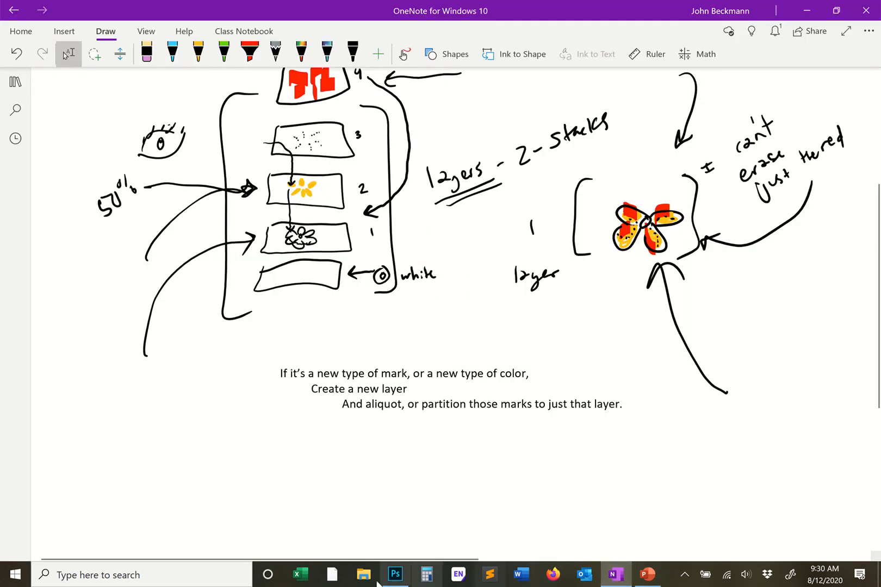
{"action": "left_click", "coordinate": [396, 573]}
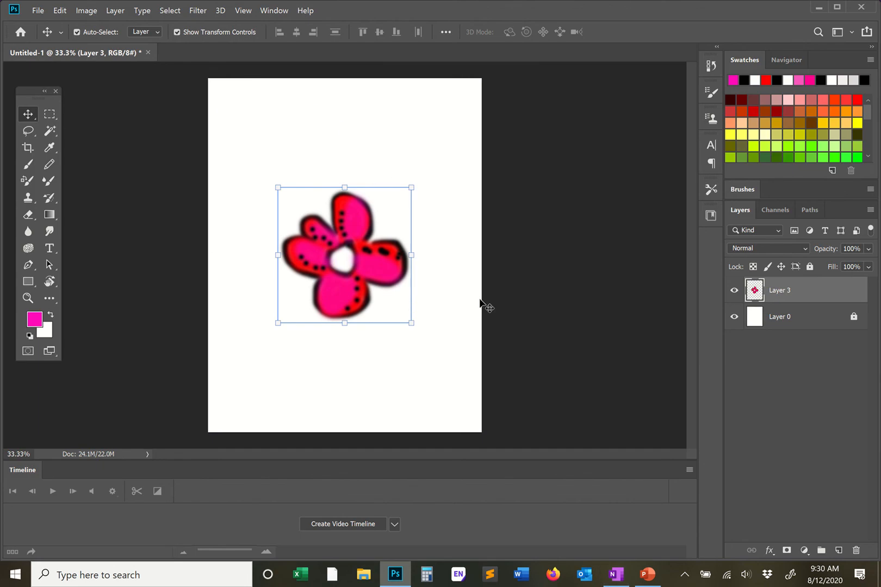
Toggle the merged flower layer's visibility, try erasing part of its upper petal with the 432 px Eraser, and undo the erasures
{"action": "left_click", "coordinate": [734, 291]}
{"action": "left_click", "coordinate": [735, 291]}
{"action": "key", "text": "e"}
{"action": "left_click", "coordinate": [364, 199]}
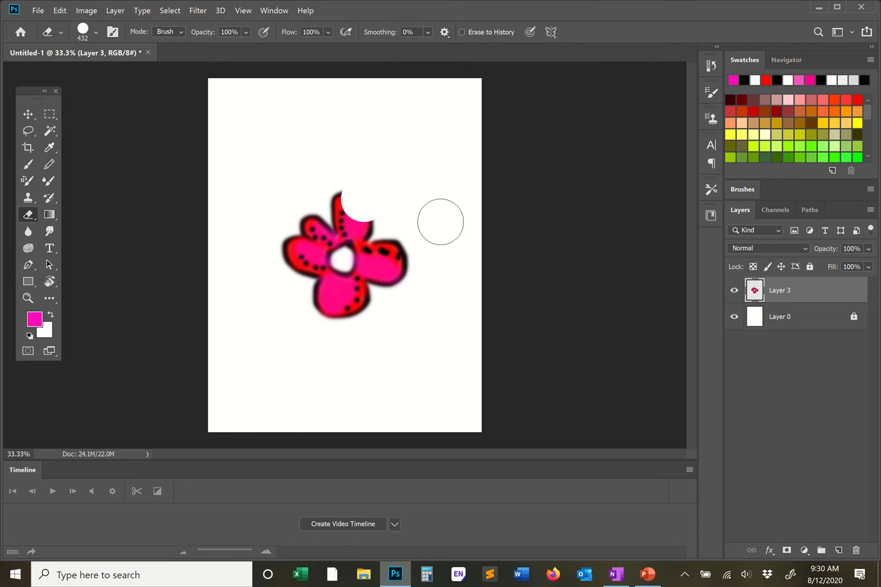
{"action": "mouse_move", "coordinate": [440, 220]}
{"action": "left_mouse_down"}
{"action": "mouse_move", "coordinate": [382, 215]}
{"action": "mouse_move", "coordinate": [455, 215]}
{"action": "mouse_move", "coordinate": [399, 239]}
{"action": "mouse_move", "coordinate": [433, 255]}
{"action": "left_mouse_up"}
{"action": "key", "text": "ctrl+z"}
{"action": "key", "text": "ctrl+z"}
{"action": "key", "text": "ctrl+z"}
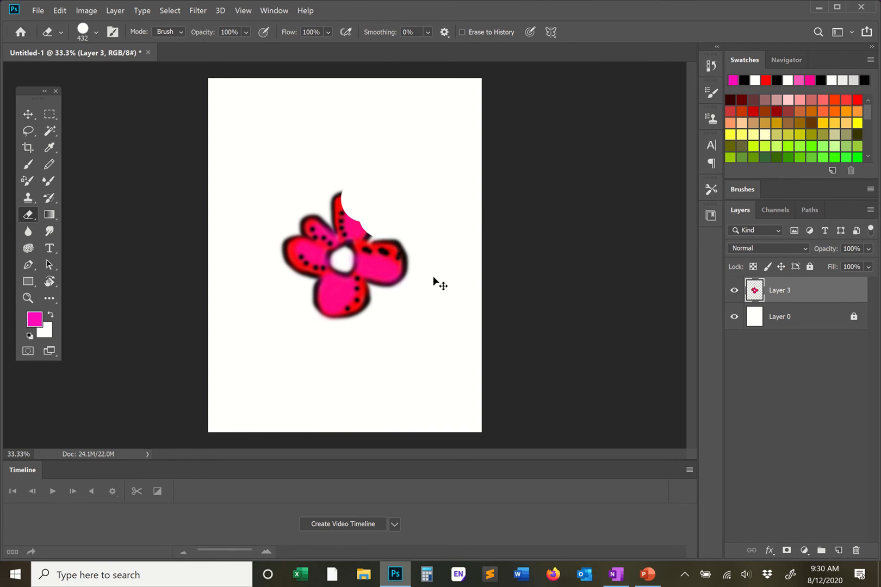
Undo the flower's move and the layer merge to restore the separate layers
{"action": "left_click", "coordinate": [727, 299]}
{"action": "left_click", "coordinate": [727, 299]}
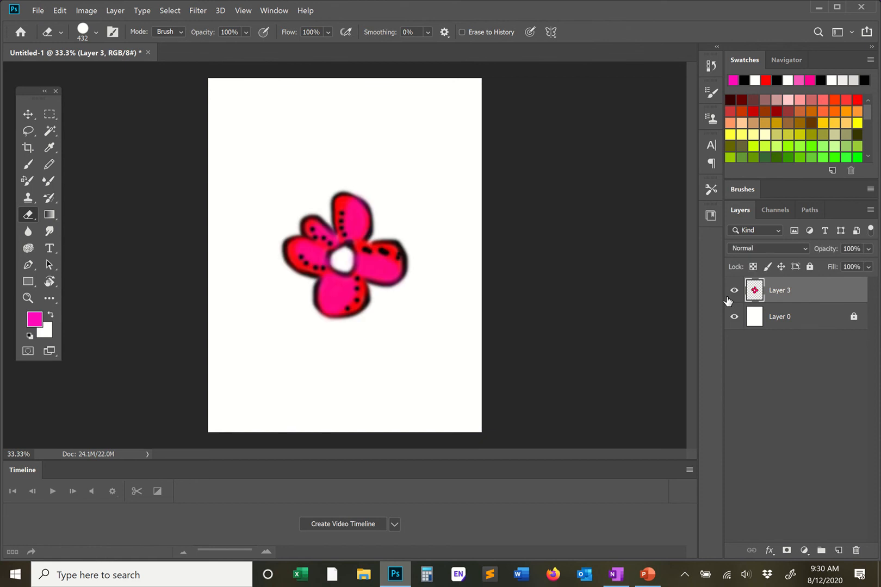
{"action": "key", "text": "ctrl+z"}
{"action": "key", "text": "ctrl+z"}
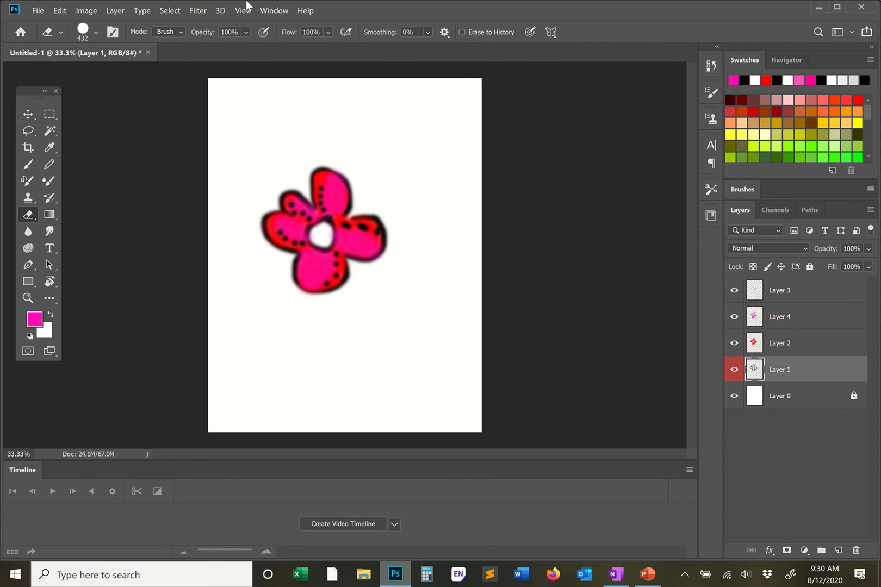
{"action": "mouse_move", "coordinate": [369, 25]}
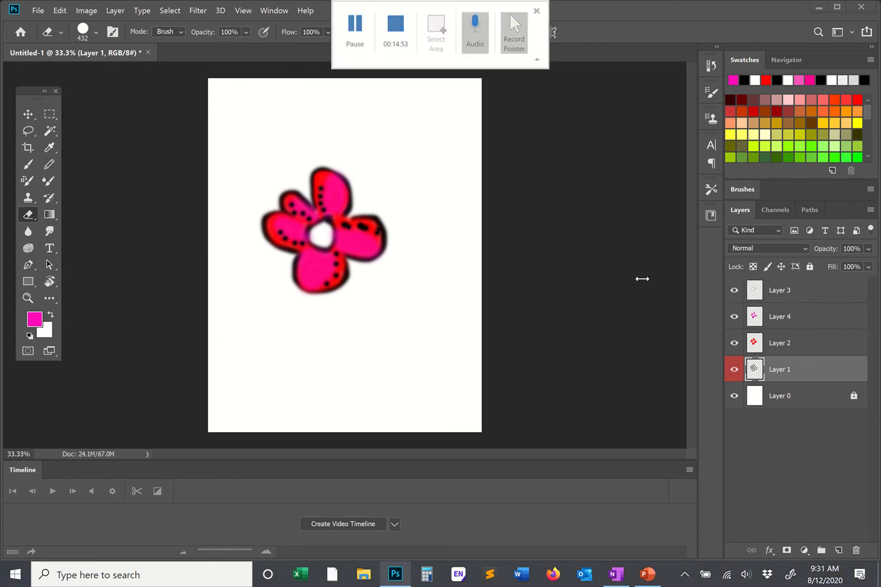
Merge the pink Layer 4 down into the red Layer 2
{"action": "left_click", "coordinate": [788, 292]}
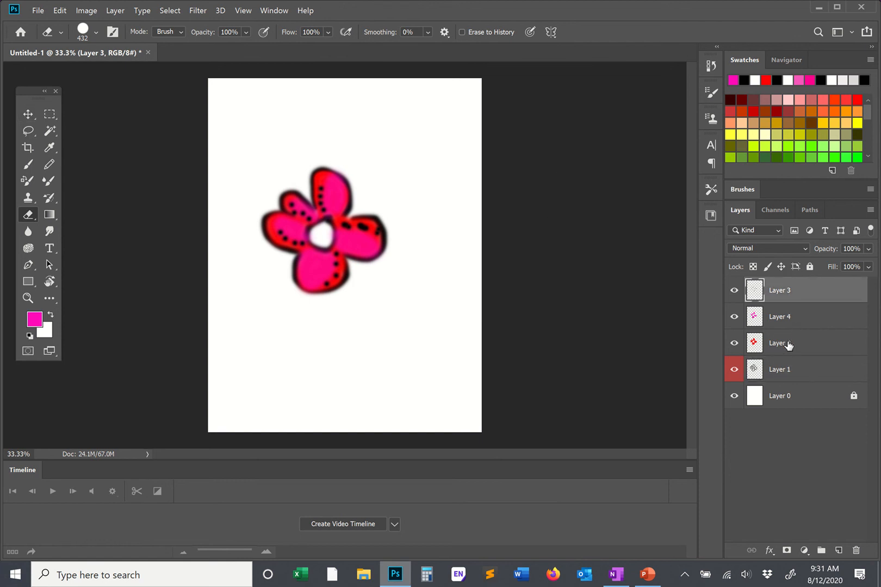
{"action": "left_click", "coordinate": [806, 314]}
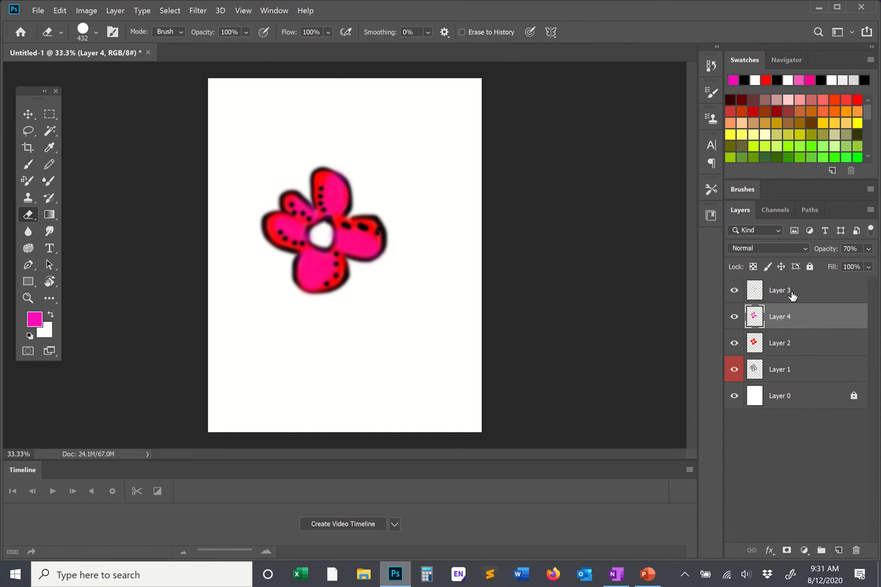
{"action": "mouse_move", "coordinate": [792, 294]}
{"action": "left_mouse_down"}
{"action": "mouse_move", "coordinate": [793, 354]}
{"action": "mouse_move", "coordinate": [782, 285]}
{"action": "left_mouse_up"}
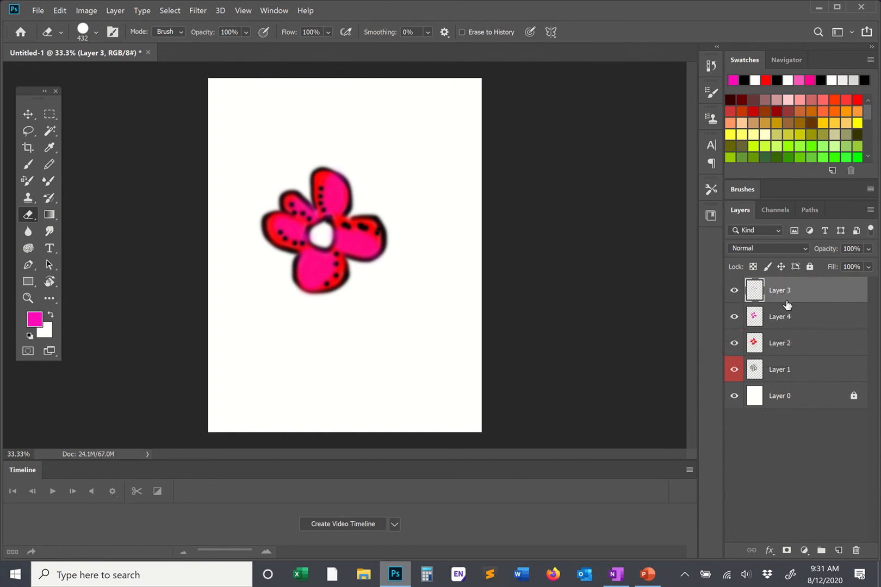
{"action": "left_click", "coordinate": [787, 322]}
{"action": "left_click", "coordinate": [790, 345]}
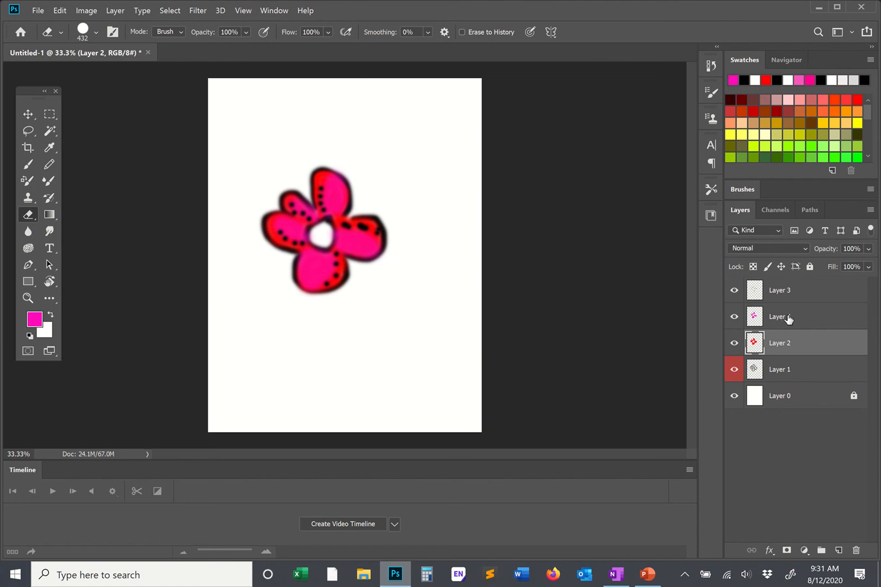
{"action": "left_click", "coordinate": [788, 319]}
{"action": "right_click", "coordinate": [790, 319]}
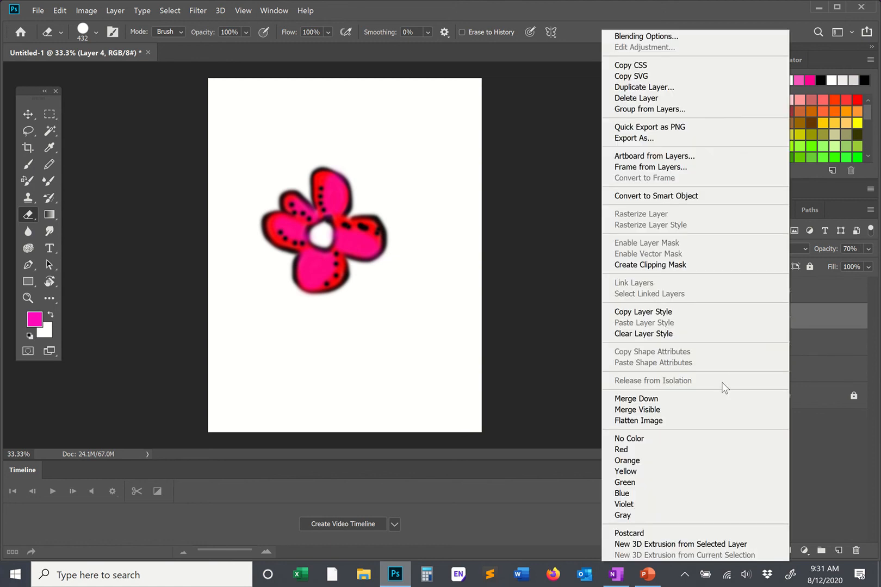
{"action": "left_click", "coordinate": [680, 403]}
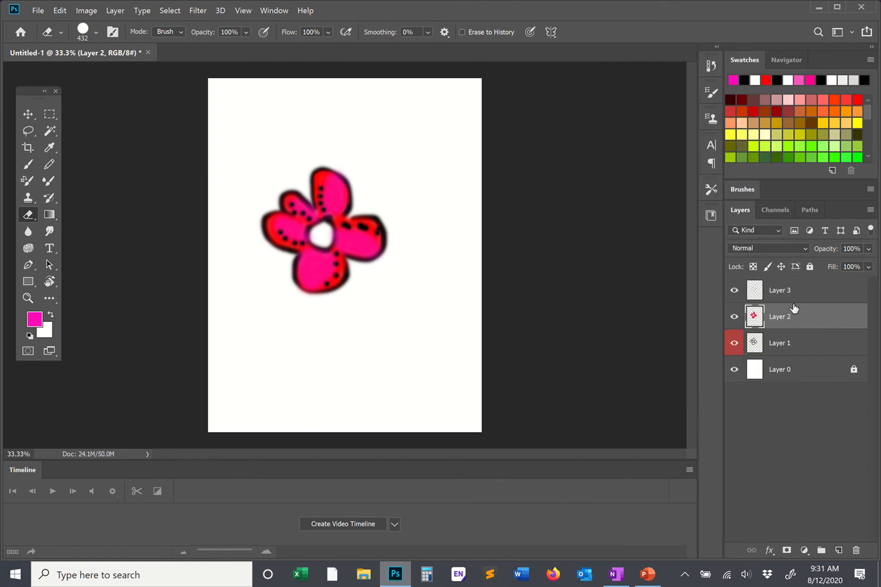
Hide and show the merged Layer 2 twice to check which parts of the flower it holds
{"action": "left_click", "coordinate": [734, 319]}
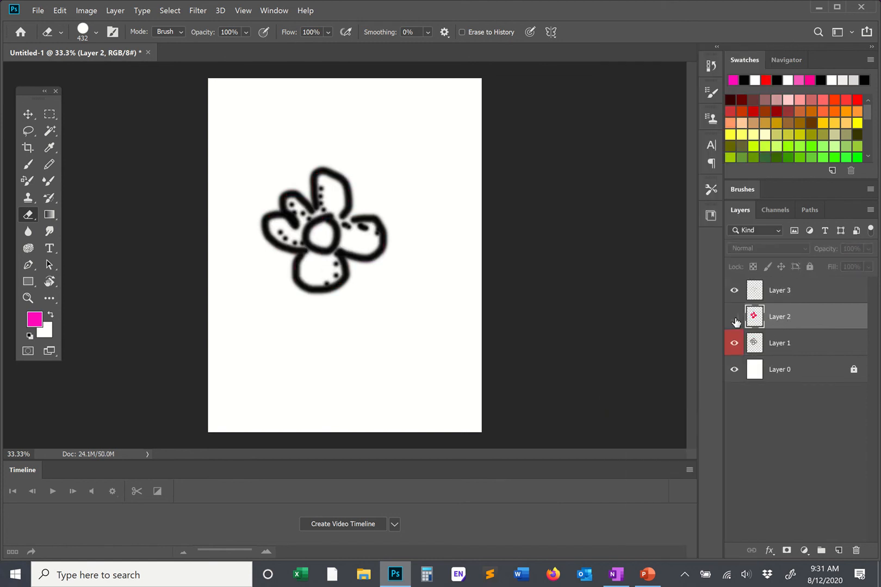
{"action": "left_click", "coordinate": [735, 320]}
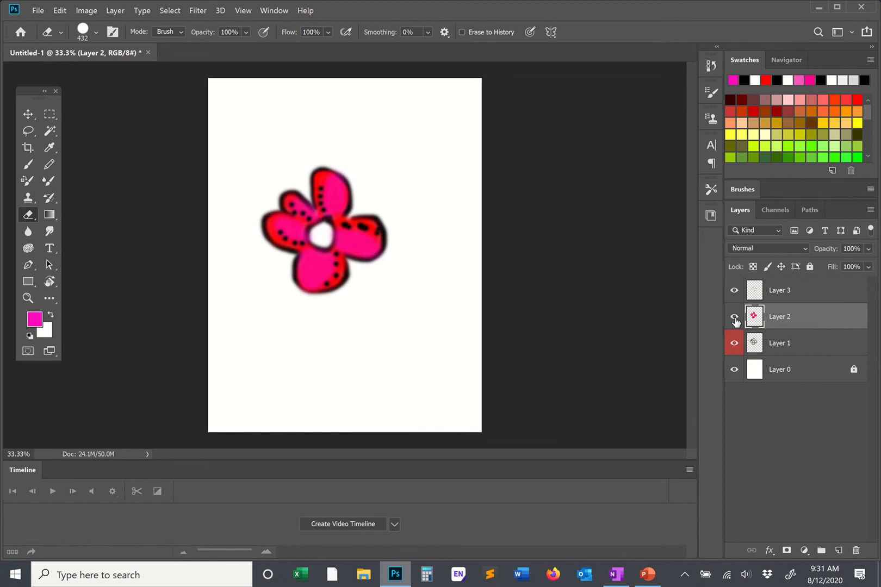
{"action": "left_click", "coordinate": [734, 319]}
{"action": "left_click", "coordinate": [735, 320]}
Switch to the Brush tool and set the foreground colour to bright green 03ff03
{"action": "left_click", "coordinate": [28, 116]}
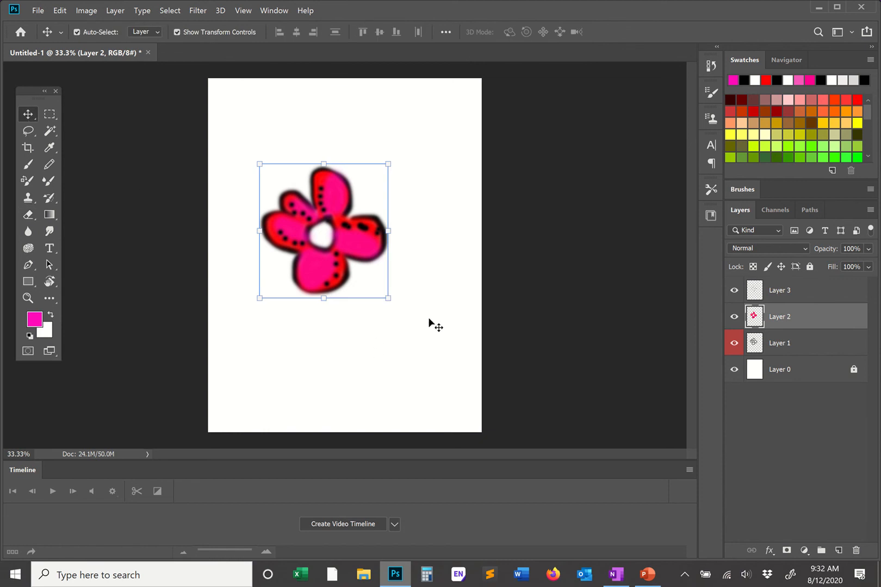
{"action": "key", "text": "b"}
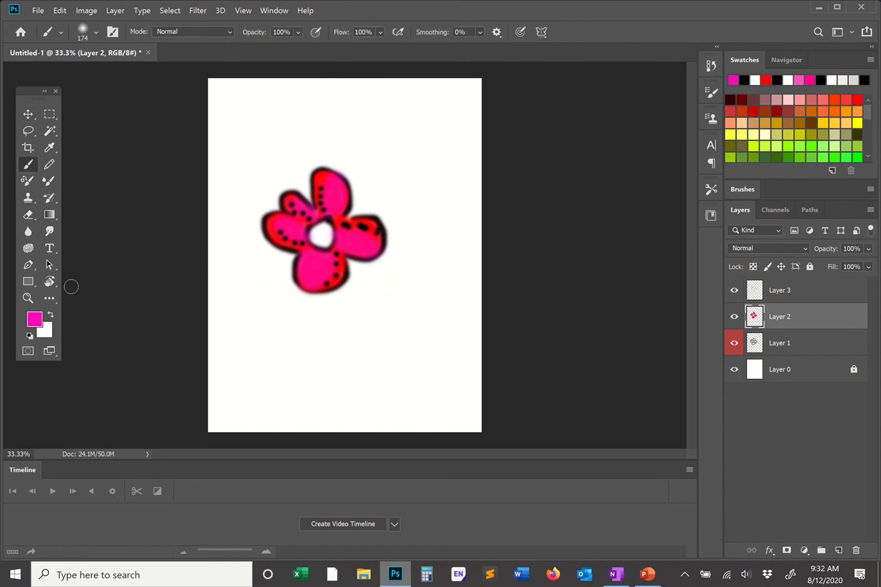
{"action": "left_click", "coordinate": [34, 319]}
{"action": "left_click", "coordinate": [669, 266]}
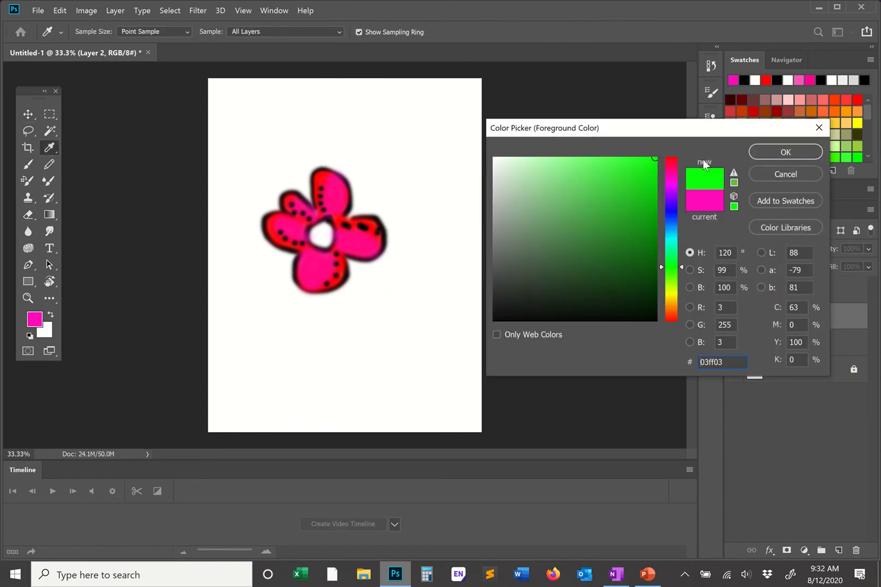
{"action": "key", "text": "Return"}
Try painting a green stem from the flower's centre downward on Layer 2, and undo the stroke
{"action": "left_click_drag", "start_coordinate": [325, 250], "coordinate": [330, 354]}
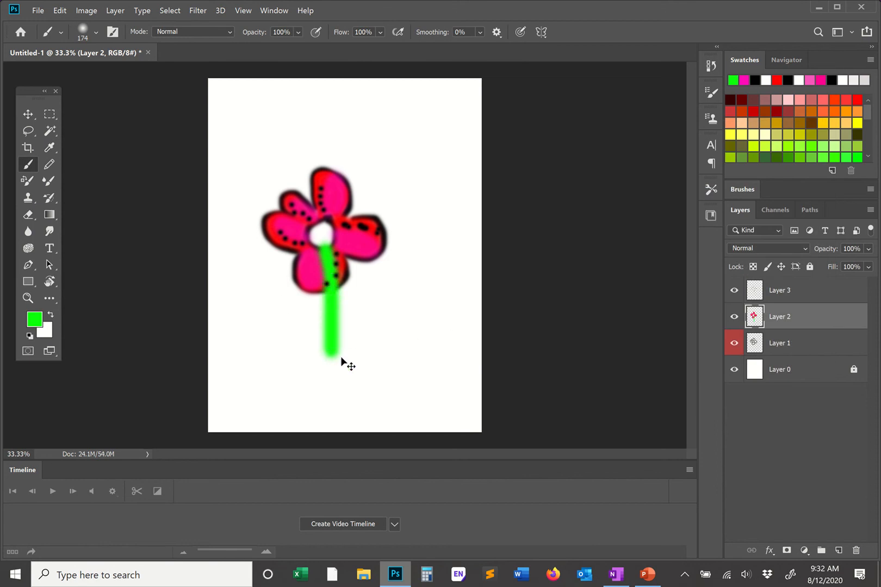
{"action": "key", "text": "ctrl+z"}
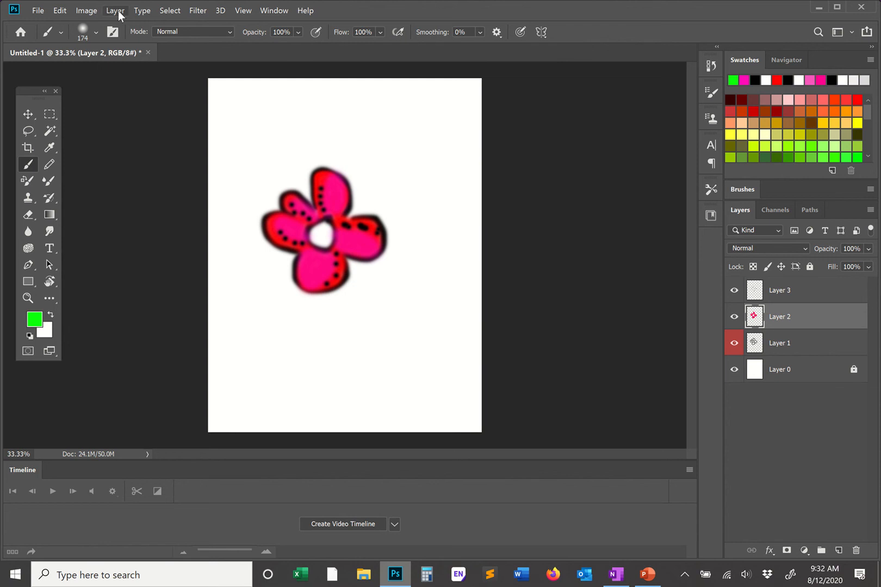
Add a new layer and place it between Layer 1 and Layer 0 in the stack
{"action": "left_click", "coordinate": [116, 10]}
{"action": "mouse_move", "coordinate": [128, 23]}
{"action": "left_click", "coordinate": [267, 22]}
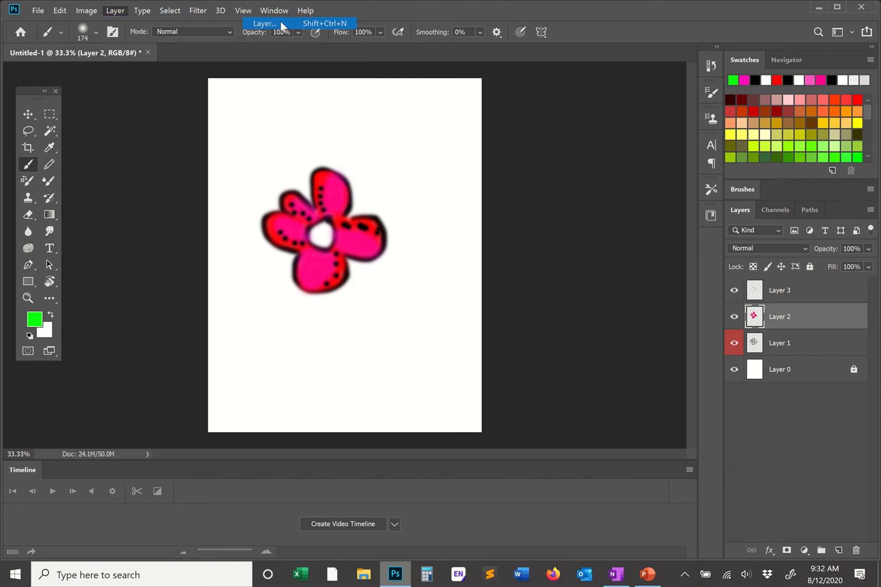
{"action": "left_click", "coordinate": [547, 163]}
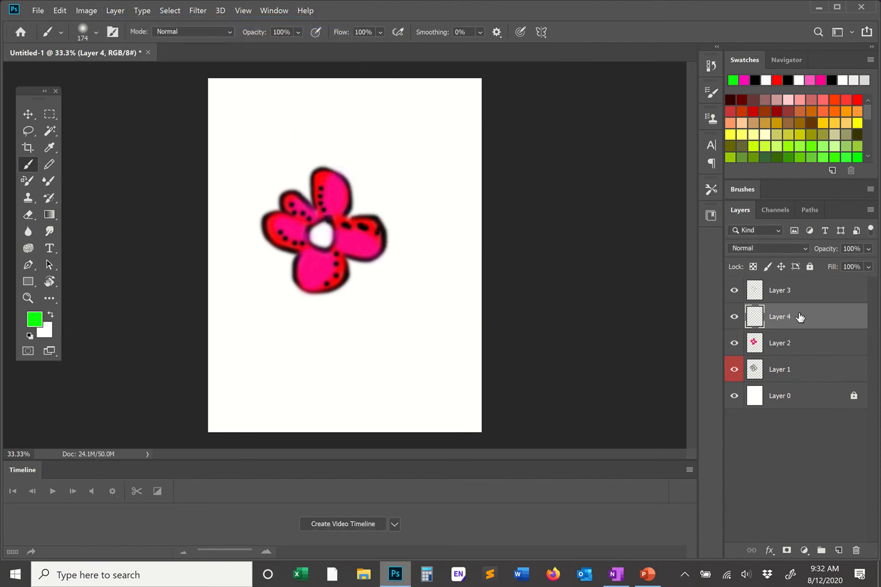
{"action": "left_click_drag", "start_coordinate": [800, 319], "coordinate": [799, 378]}
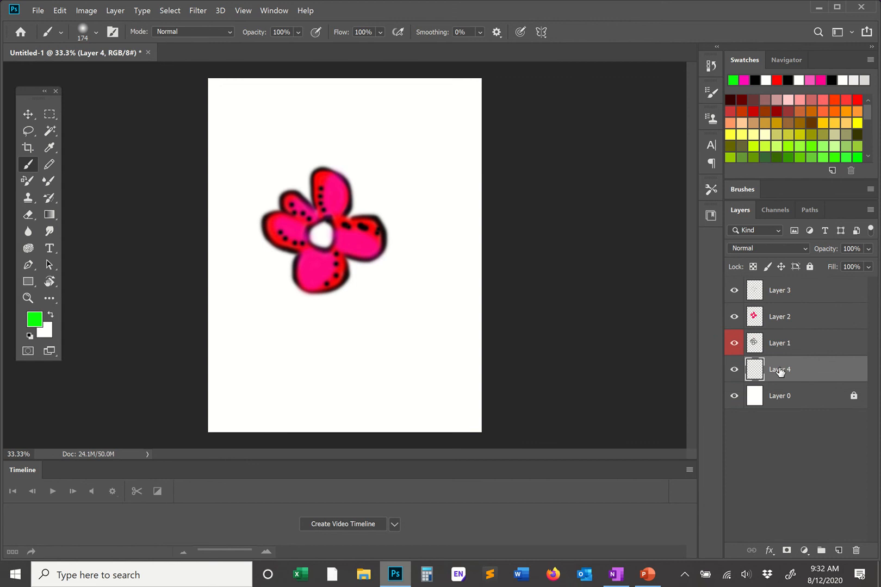
Rename the new layer as "stem layer"
{"action": "double_click", "coordinate": [785, 370]}
{"action": "type", "text": "stem l"}
{"action": "key", "text": "Return"}
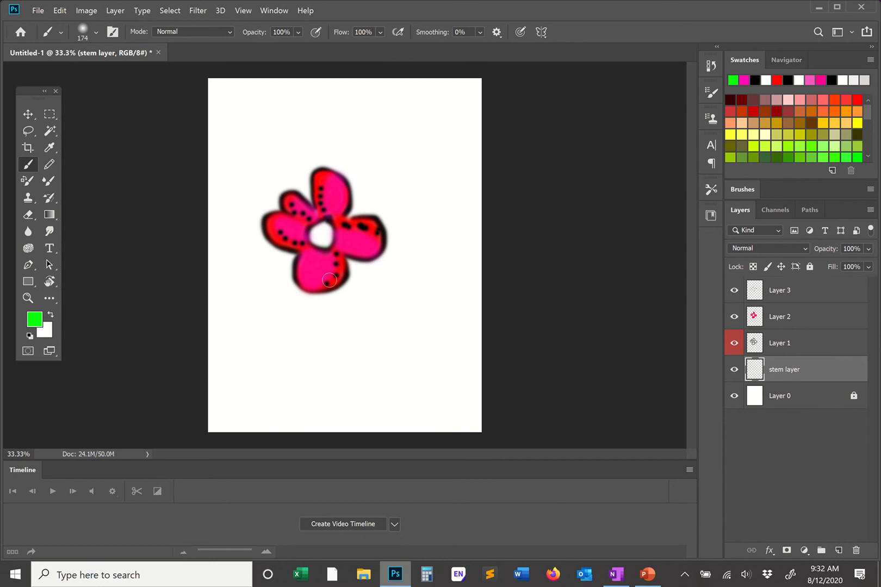
Paint a green stem running down from behind the bottom petal on the stem layer, then deselect the layer
{"action": "left_click_drag", "start_coordinate": [333, 293], "coordinate": [324, 370]}
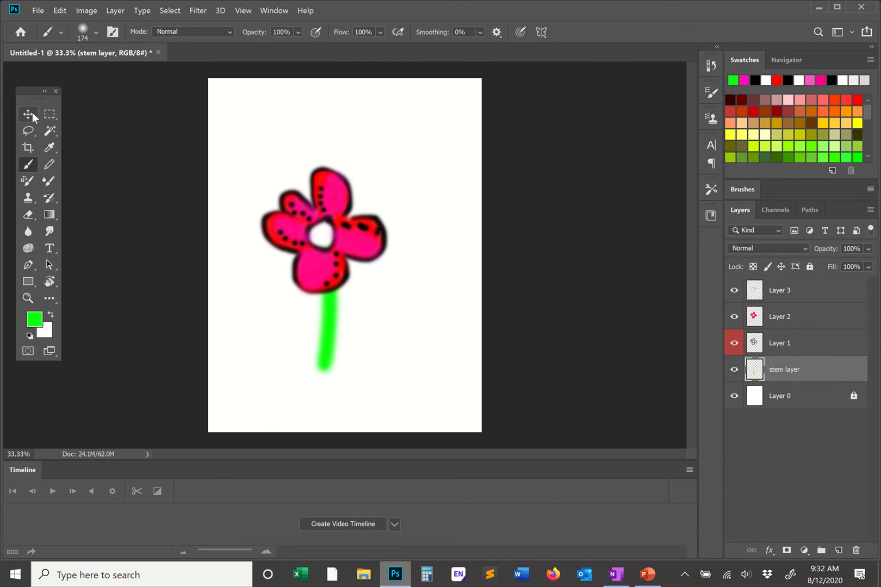
{"action": "left_click", "coordinate": [32, 113]}
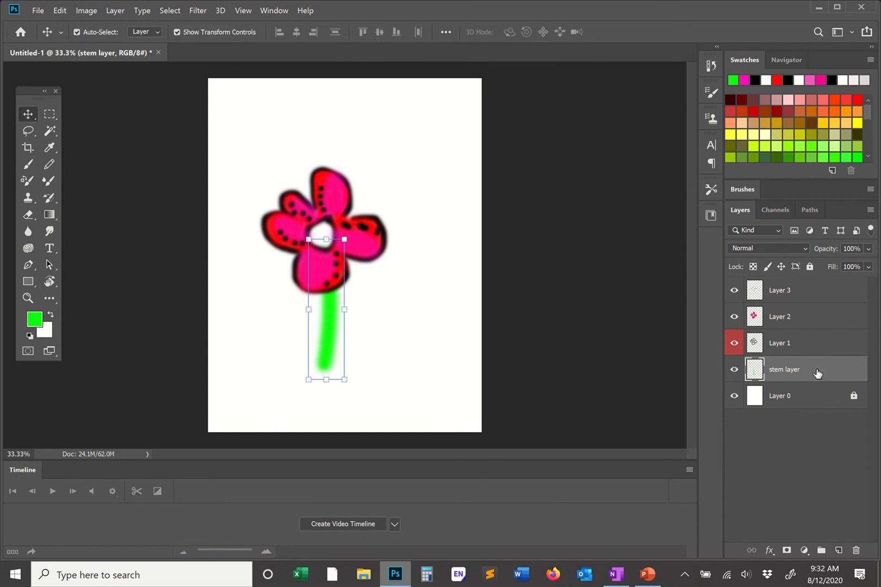
{"action": "left_click_drag", "start_coordinate": [816, 371], "coordinate": [792, 380]}
{"action": "left_click", "coordinate": [260, 111]}
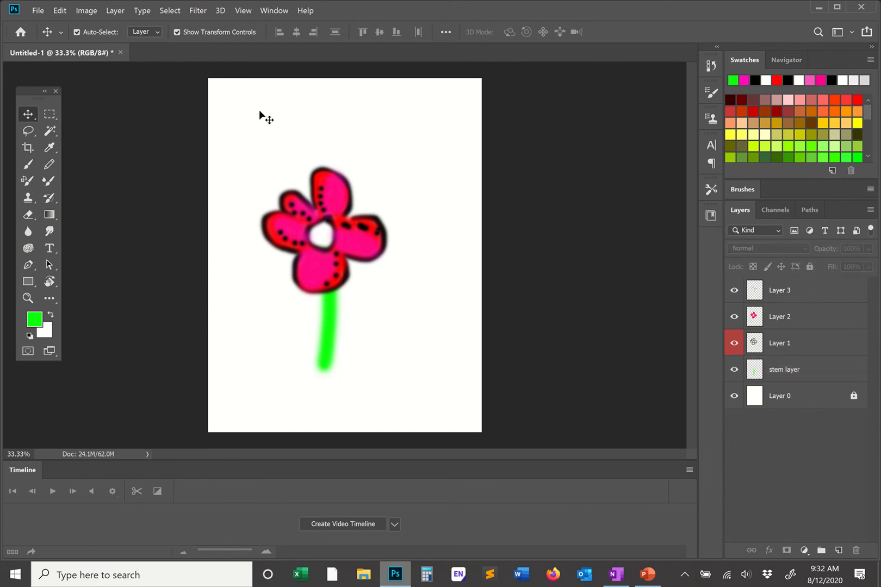